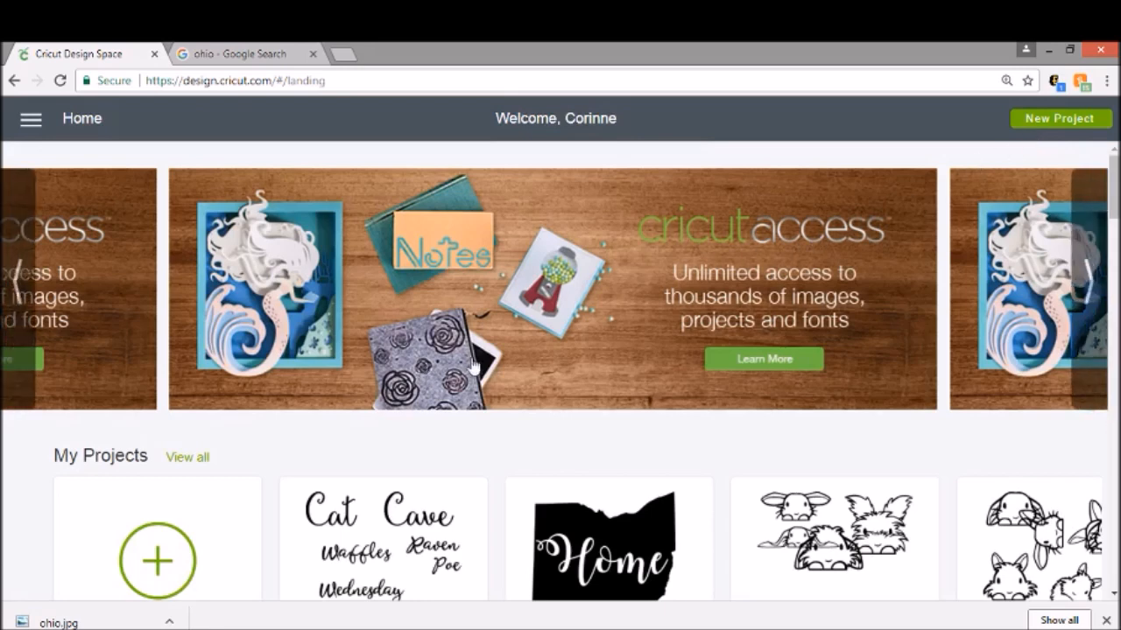
Step: Start a new blank project from the home page
scroll(308, 464, down, 1)
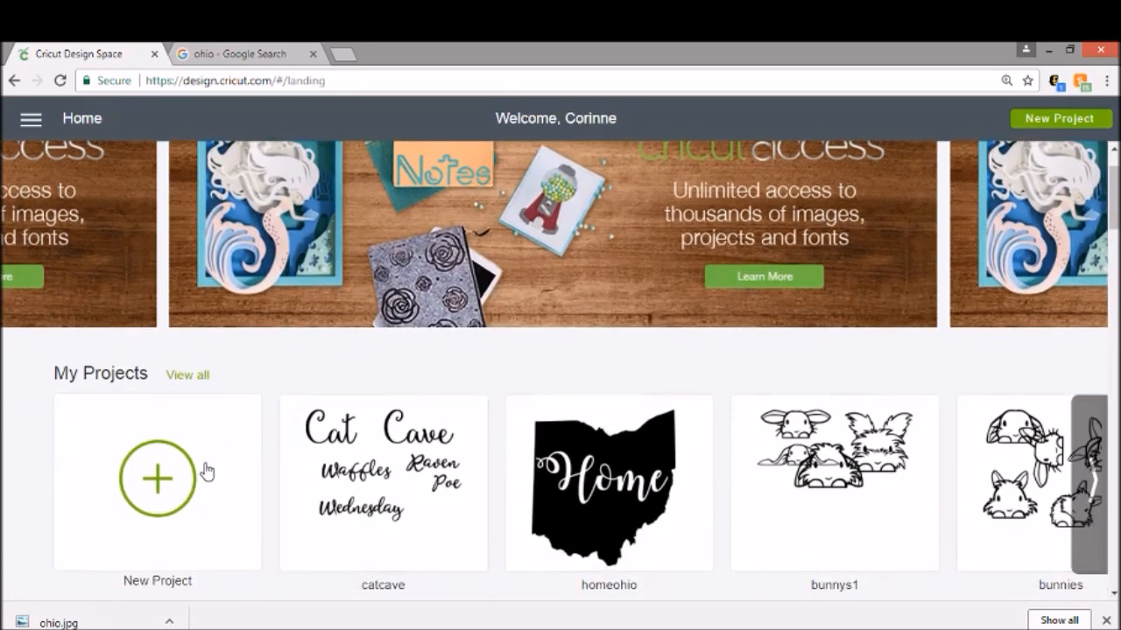
click(178, 484)
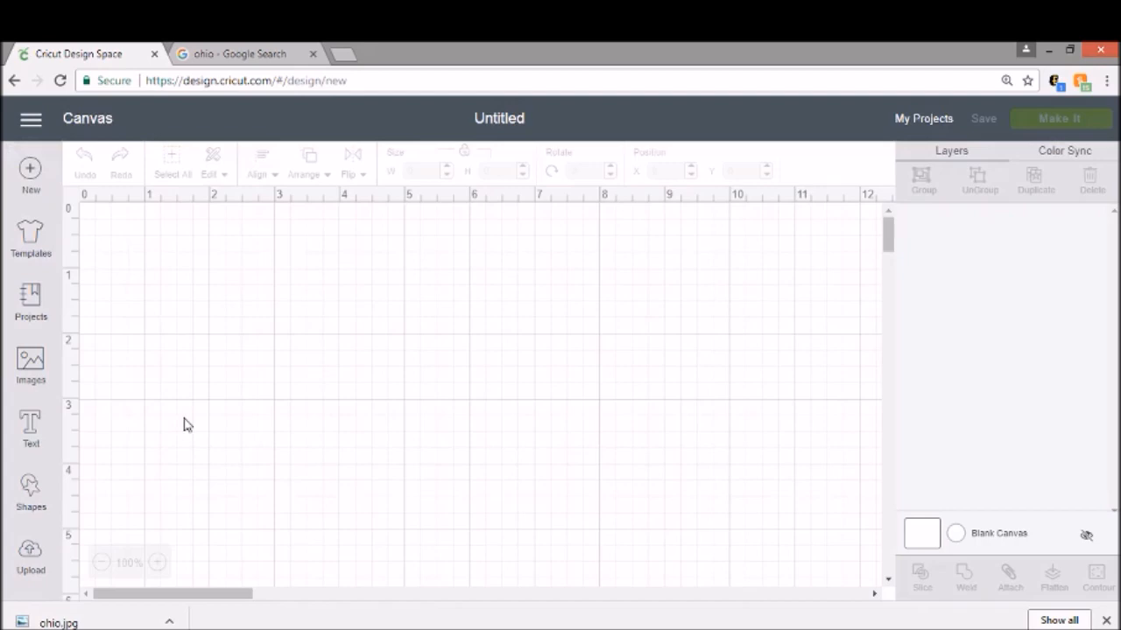
click(273, 54)
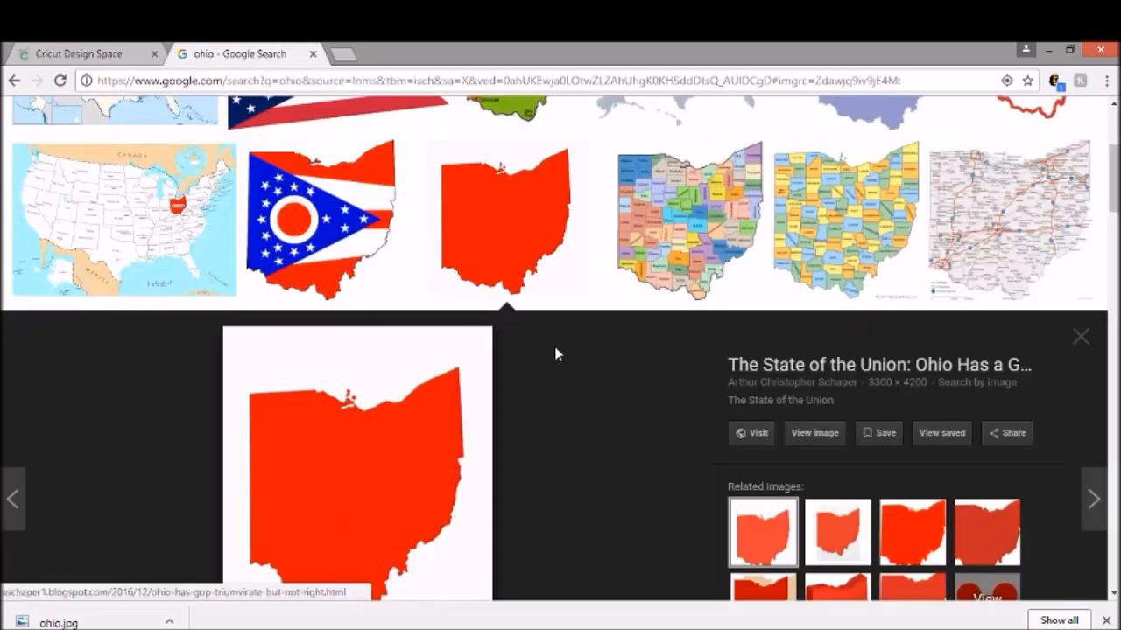
scroll(555, 354, down, 3)
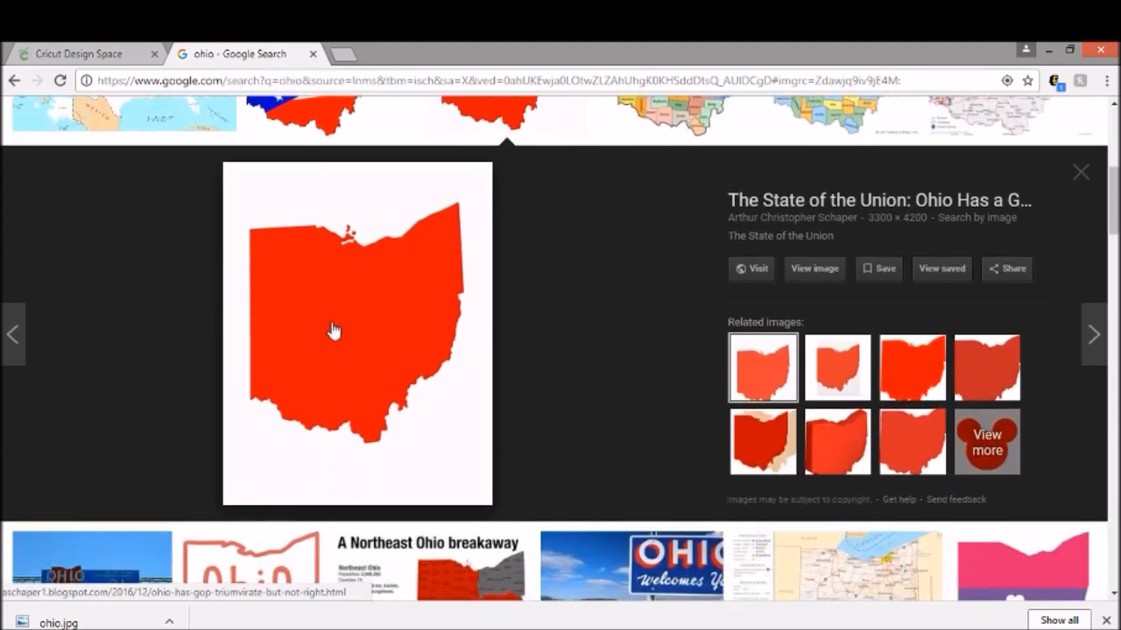
right_click(336, 305)
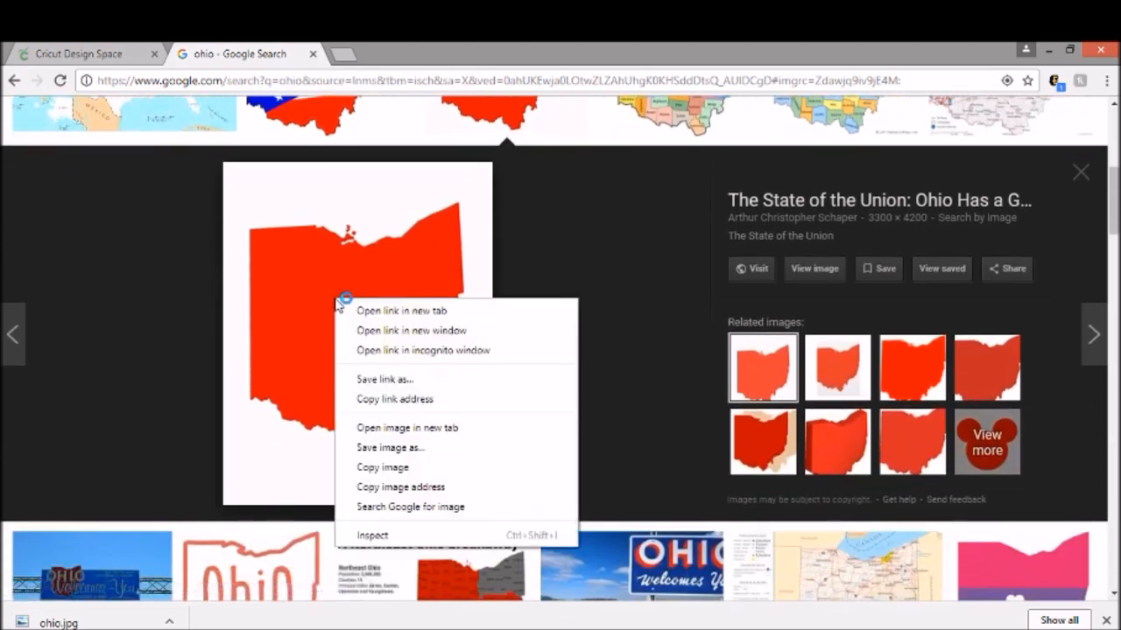
click(621, 320)
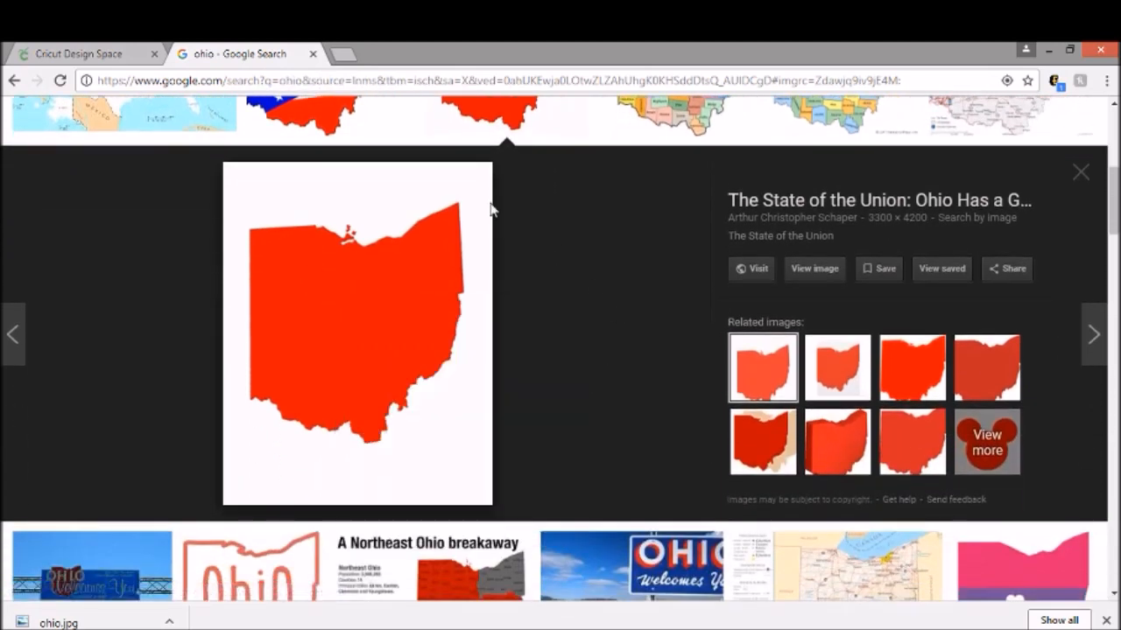
click(118, 63)
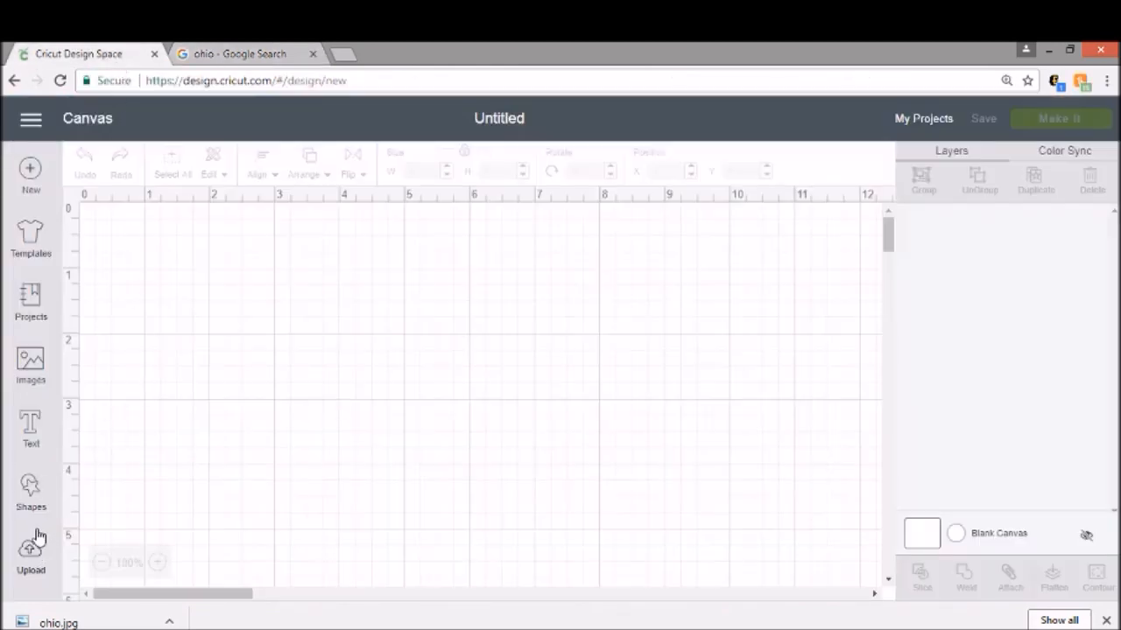
Step: Begin an image upload and open the file browser
click(27, 556)
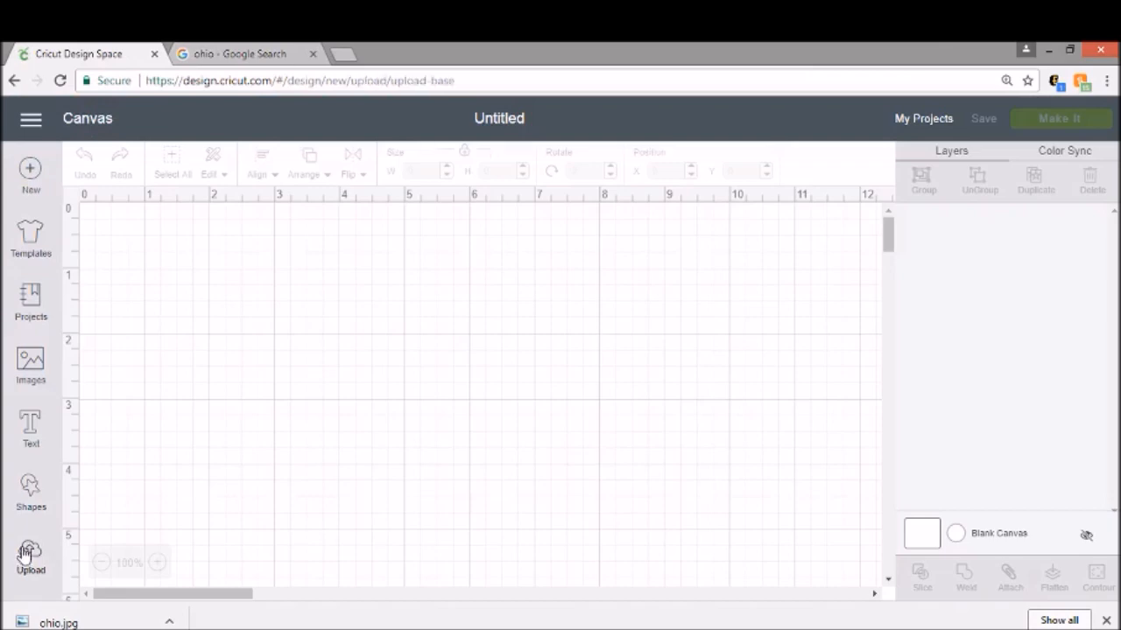
click(302, 366)
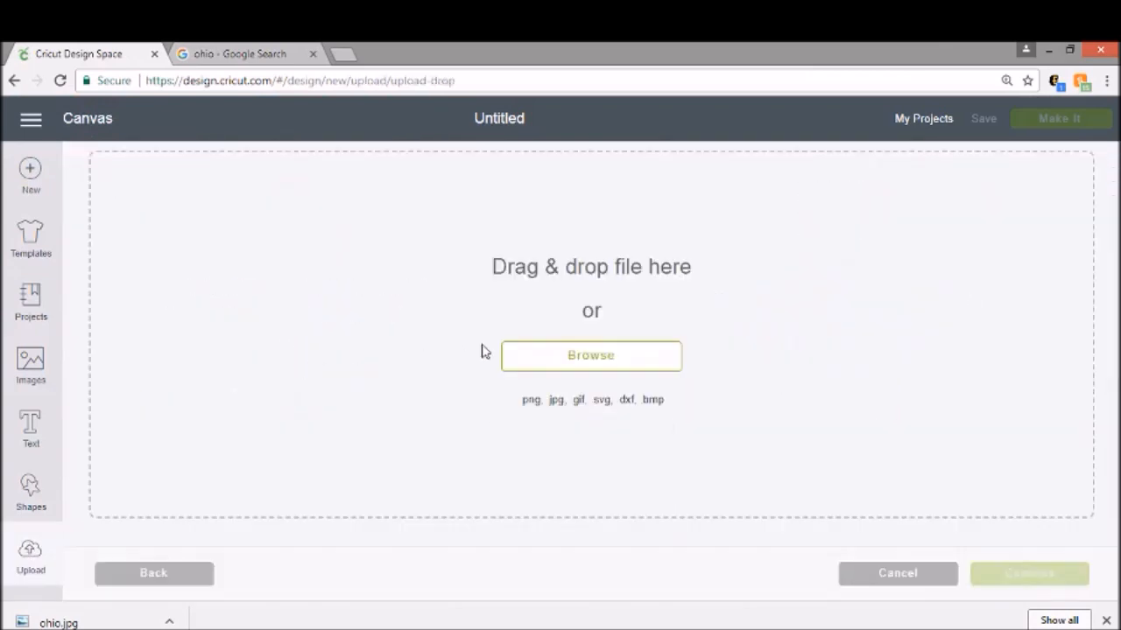
click(549, 358)
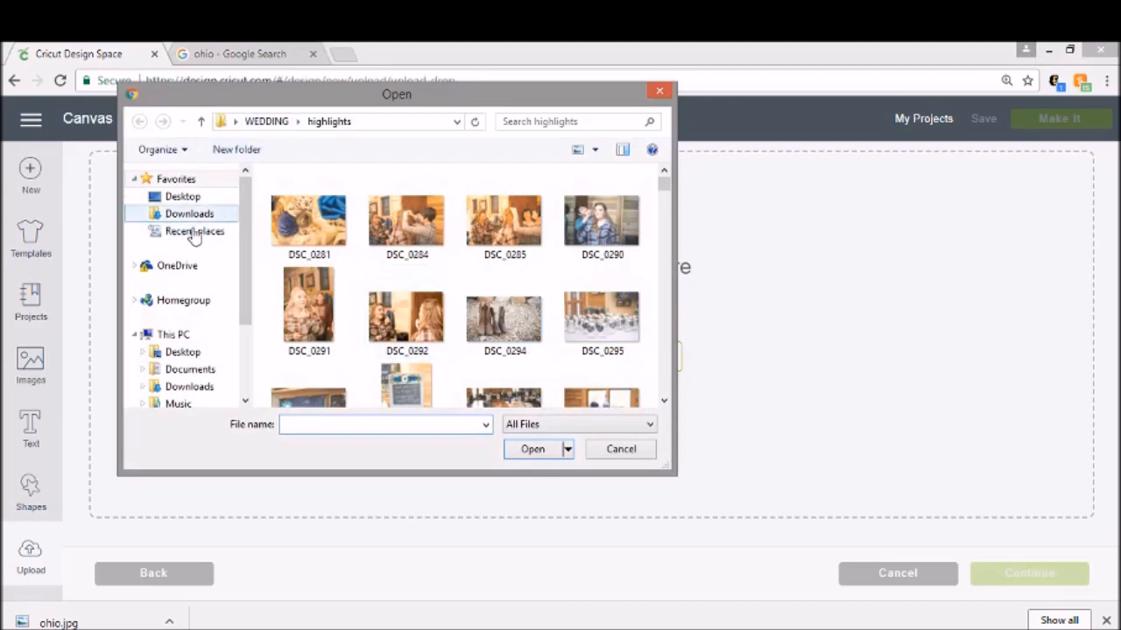
Step: Browse the Desktop cricut folder for an Ohio image, then cancel the file browser
click(182, 196)
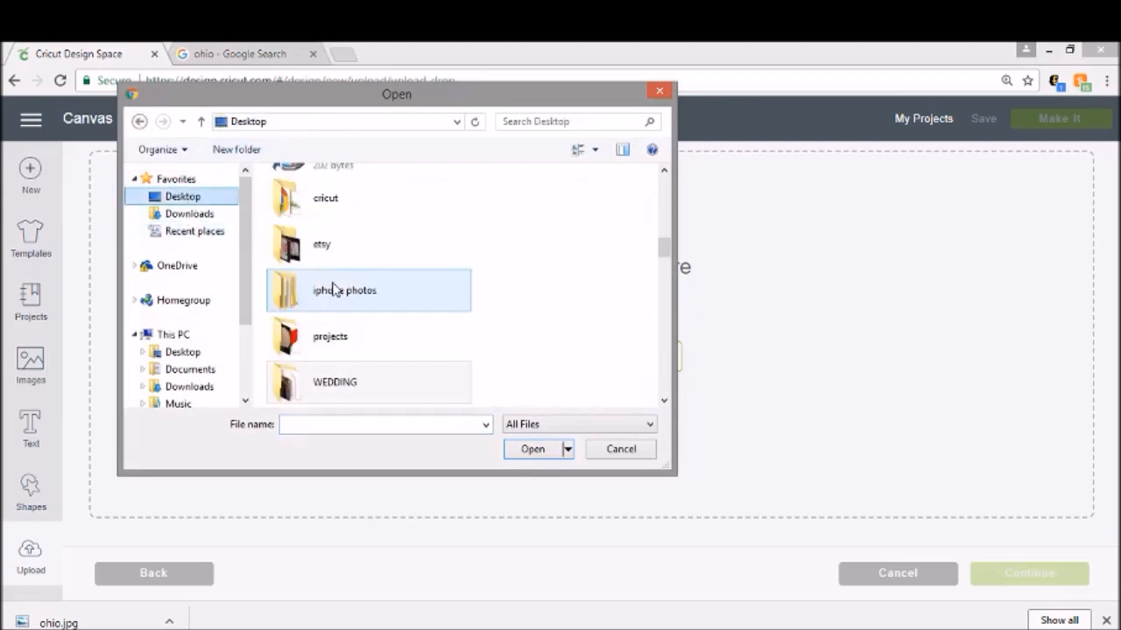
double_click(333, 209)
scroll(362, 275, down, 10)
scroll(364, 275, down, 10)
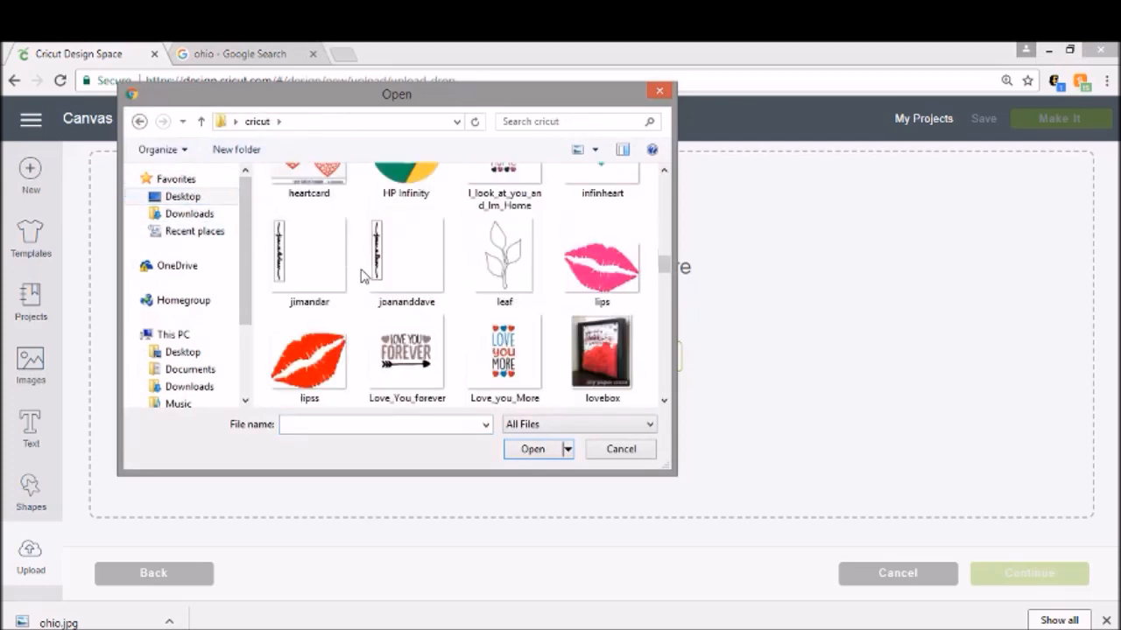
scroll(364, 276, up, 3)
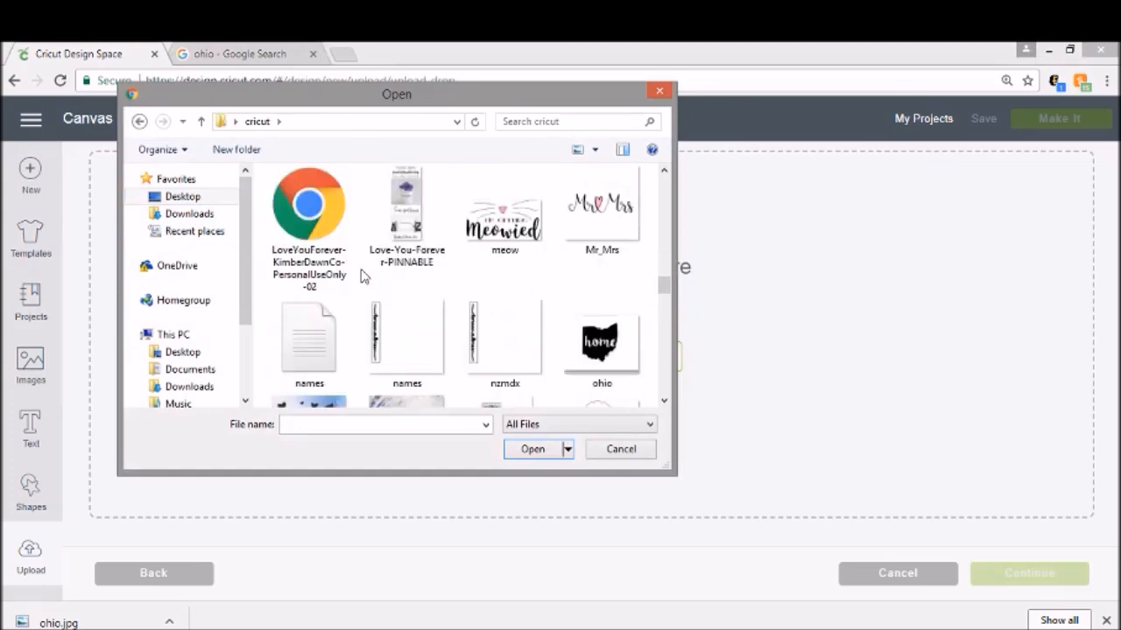
scroll(364, 276, up, 1)
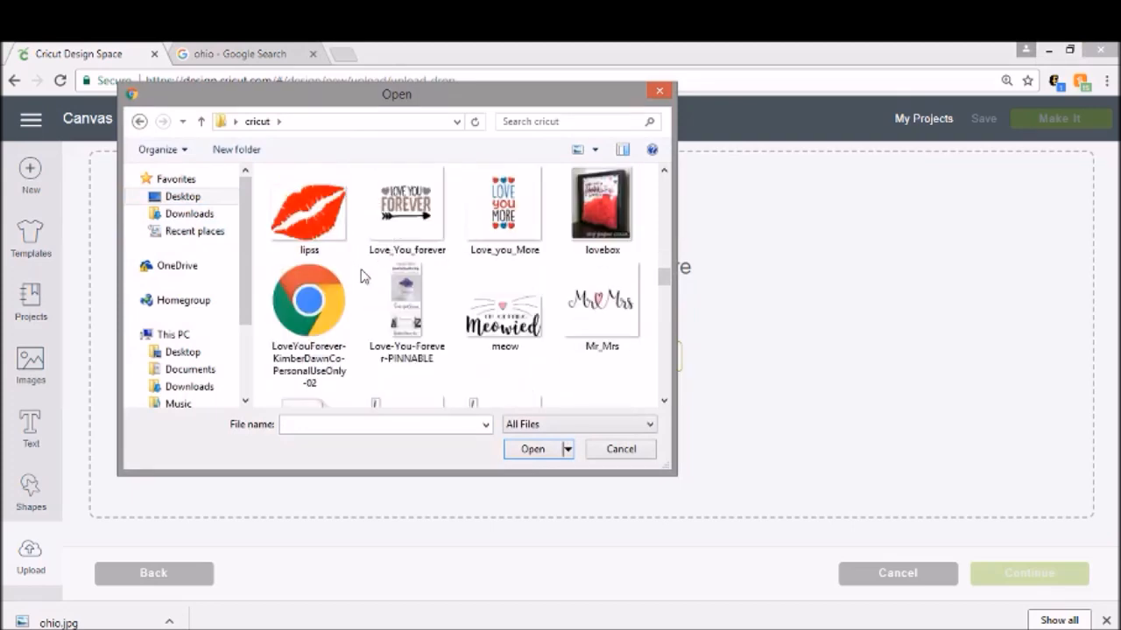
scroll(365, 276, down, 2)
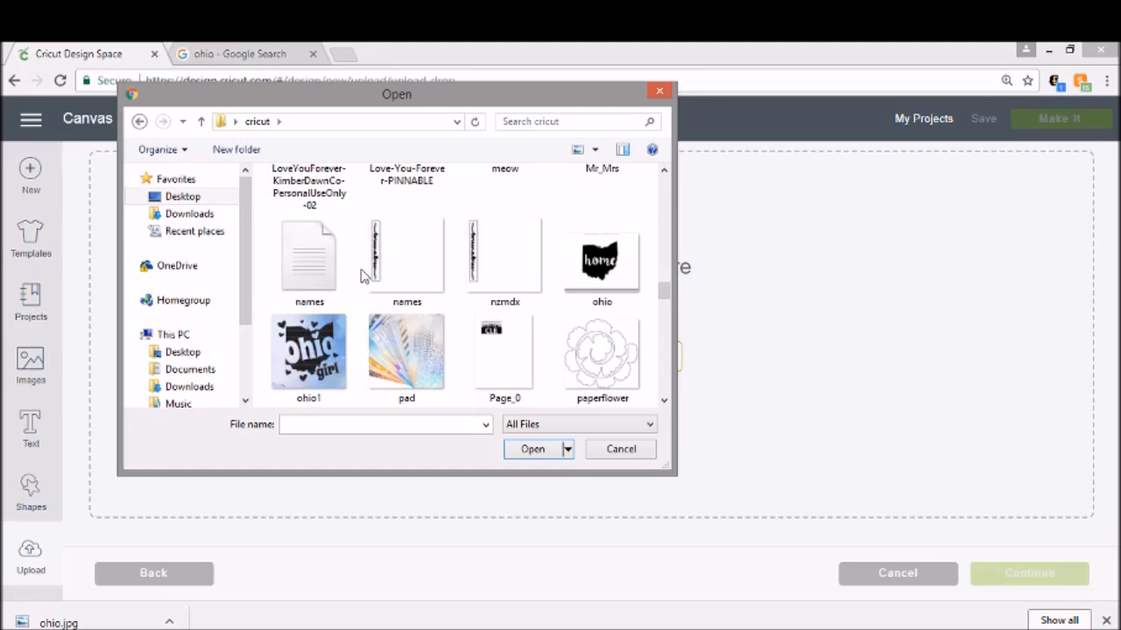
scroll(364, 276, down, 5)
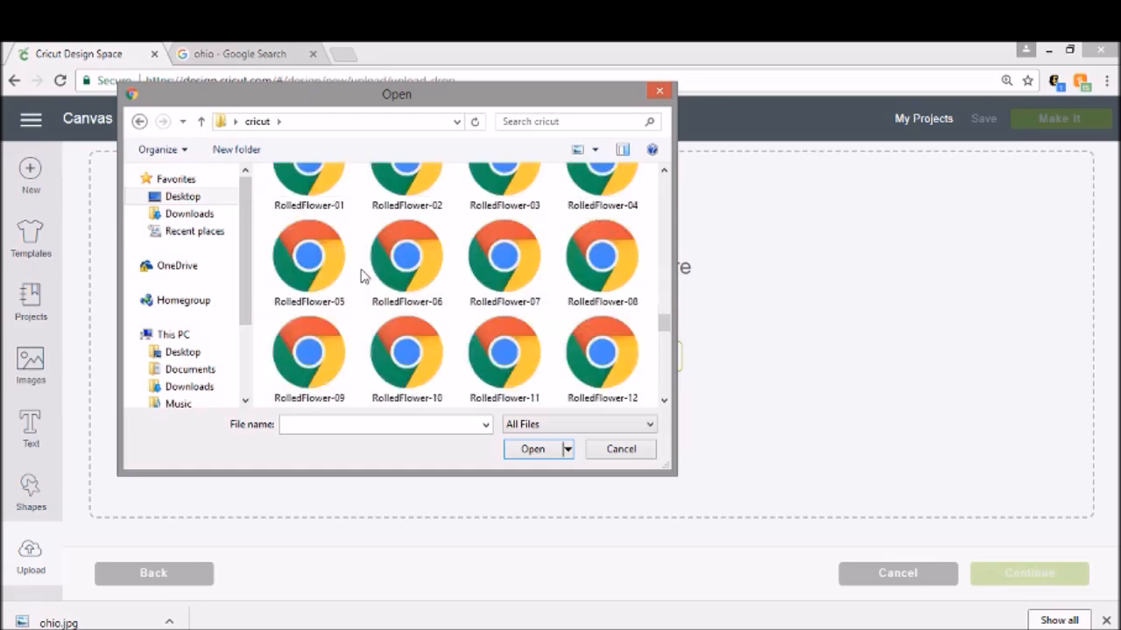
scroll(365, 276, down, 5)
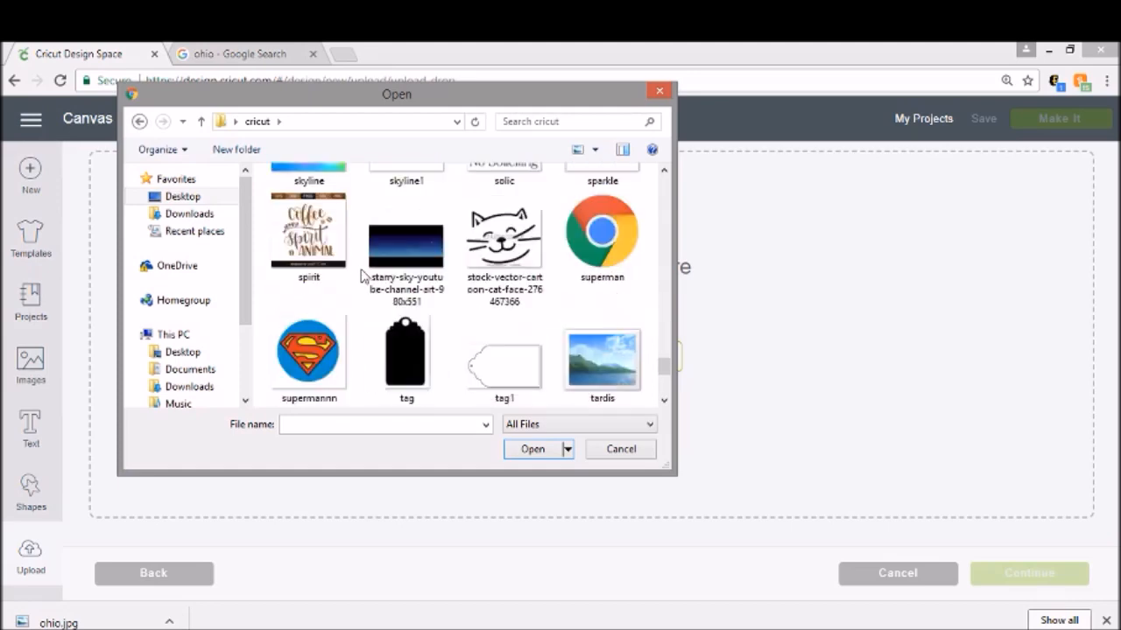
scroll(364, 276, down, 1)
scroll(364, 276, up, 8)
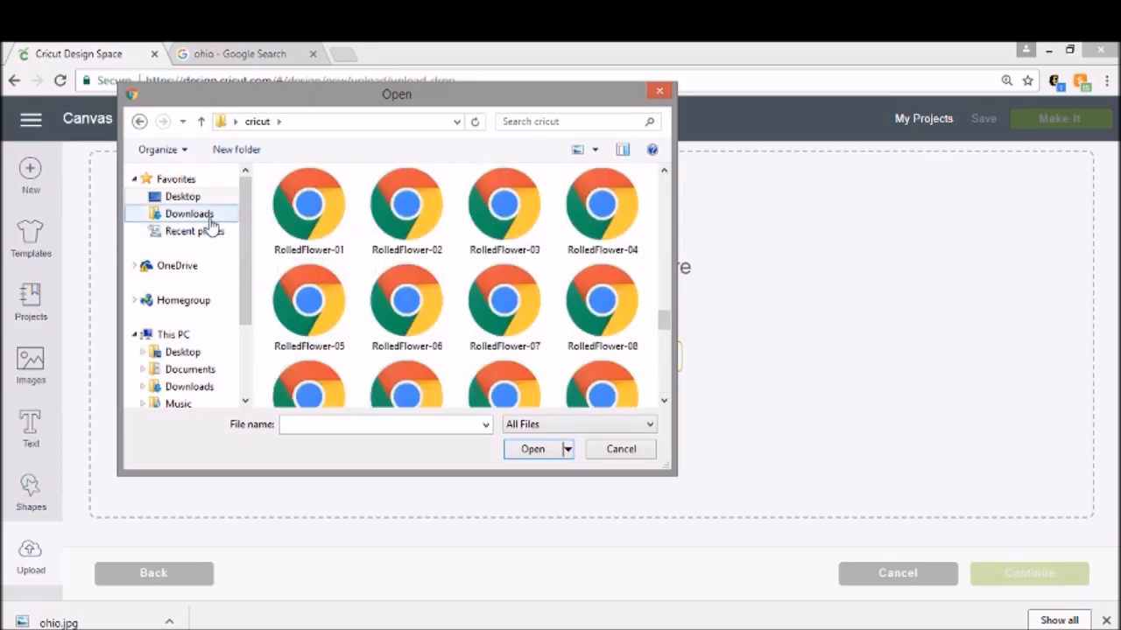
click(215, 62)
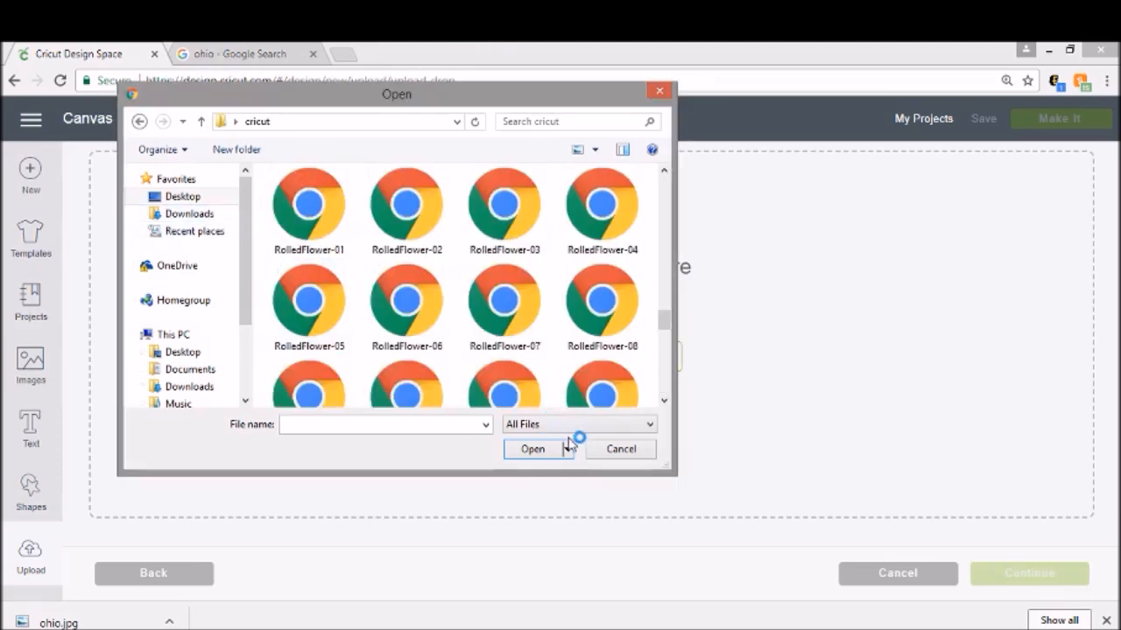
click(618, 449)
Step: Save the red Ohio silhouette from Google Images into the Desktop cricut folder as ohio2
click(214, 55)
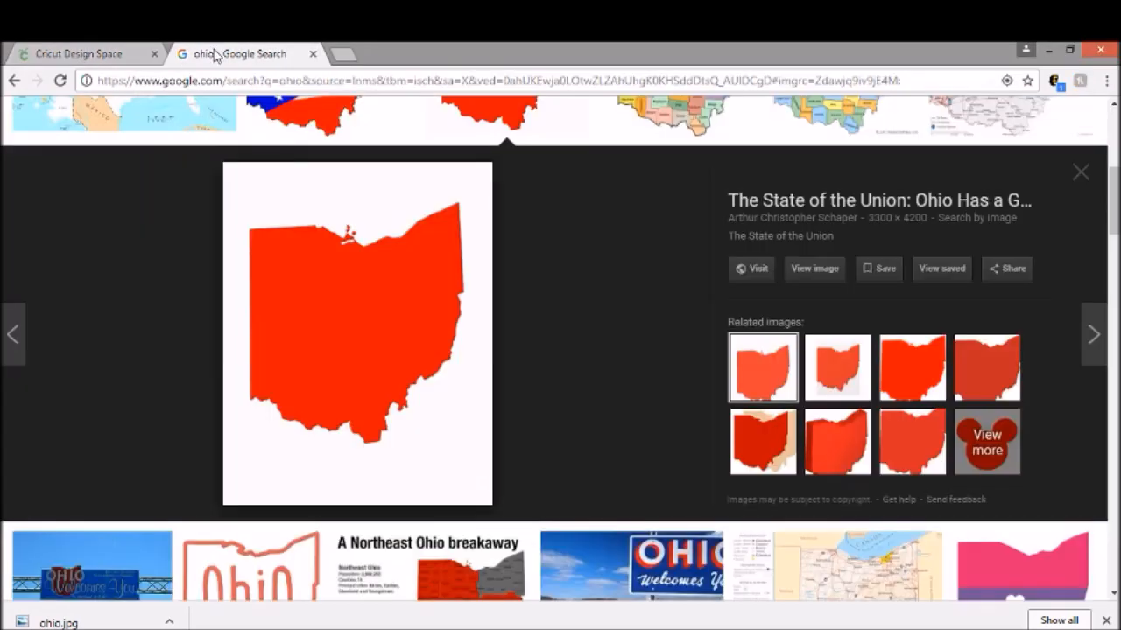
right_click(390, 302)
click(447, 449)
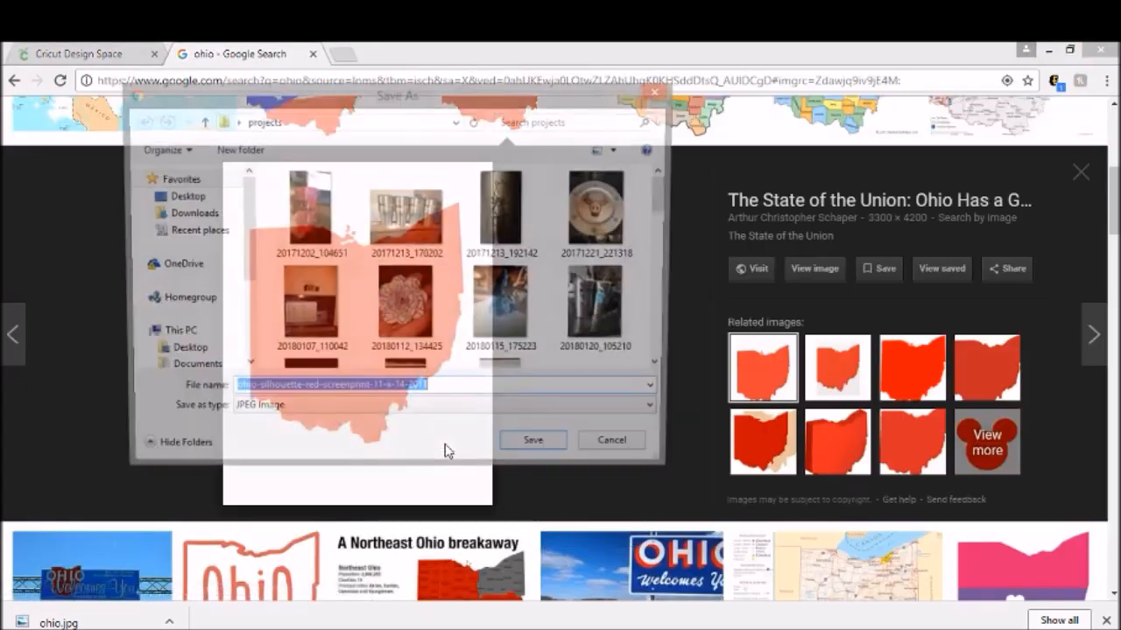
click(206, 196)
scroll(339, 312, down, 2)
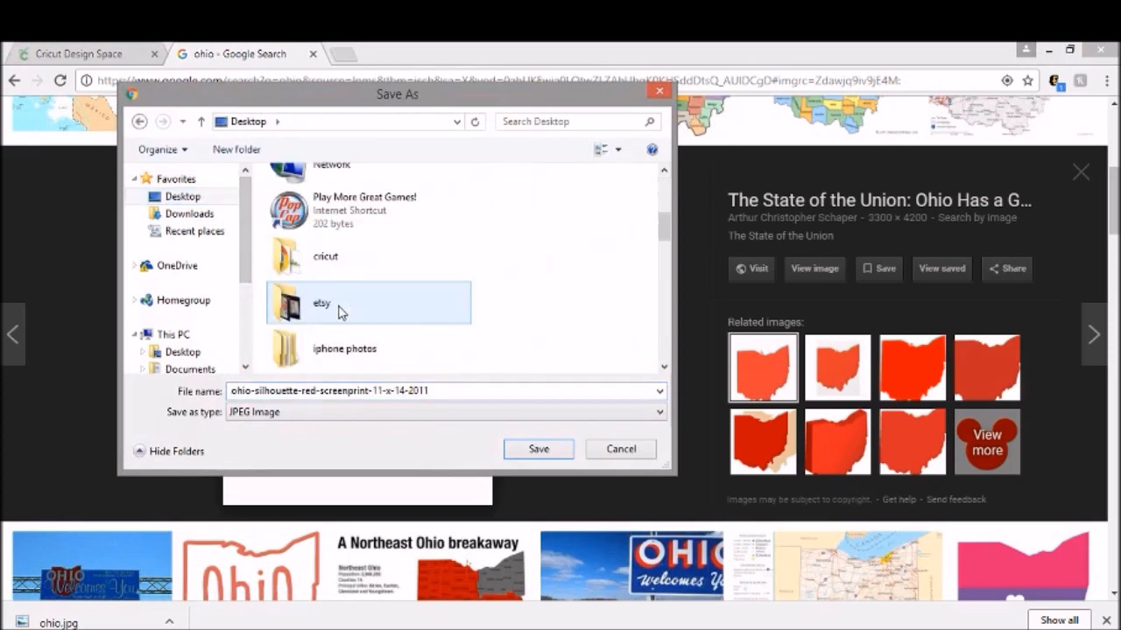
double_click(341, 257)
click(449, 391)
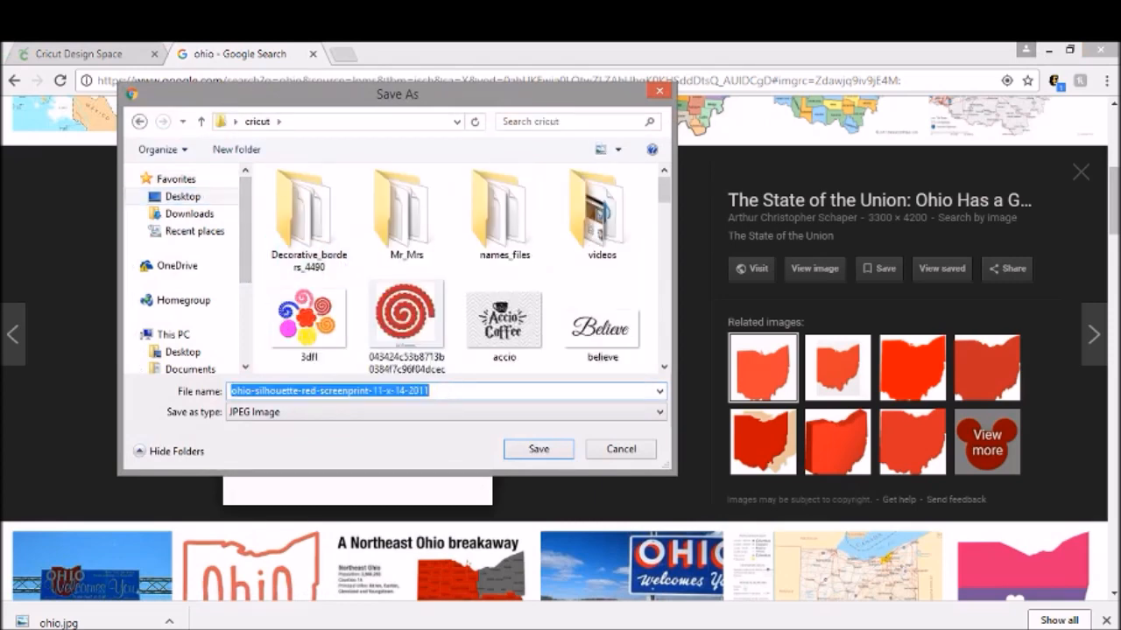
text(ohio1)
key(Return)
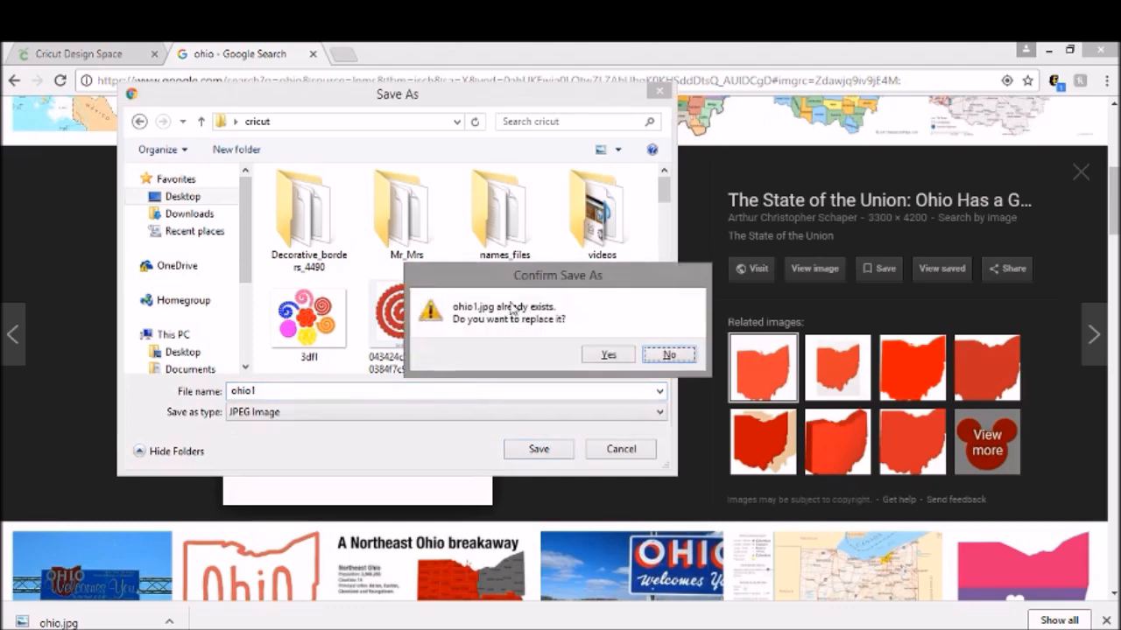
click(669, 356)
click(341, 388)
key(BackSpace)
text(2)
key(Return)
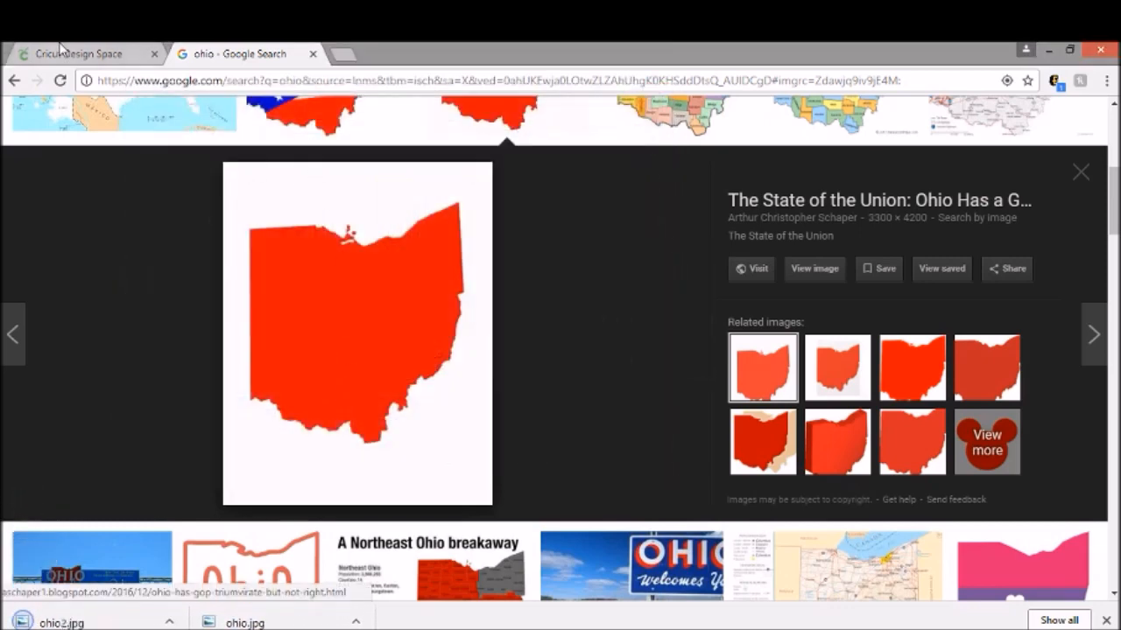
Step: Upload ohio2 from the Desktop cricut folder and choose the Simple image type
click(62, 51)
click(544, 363)
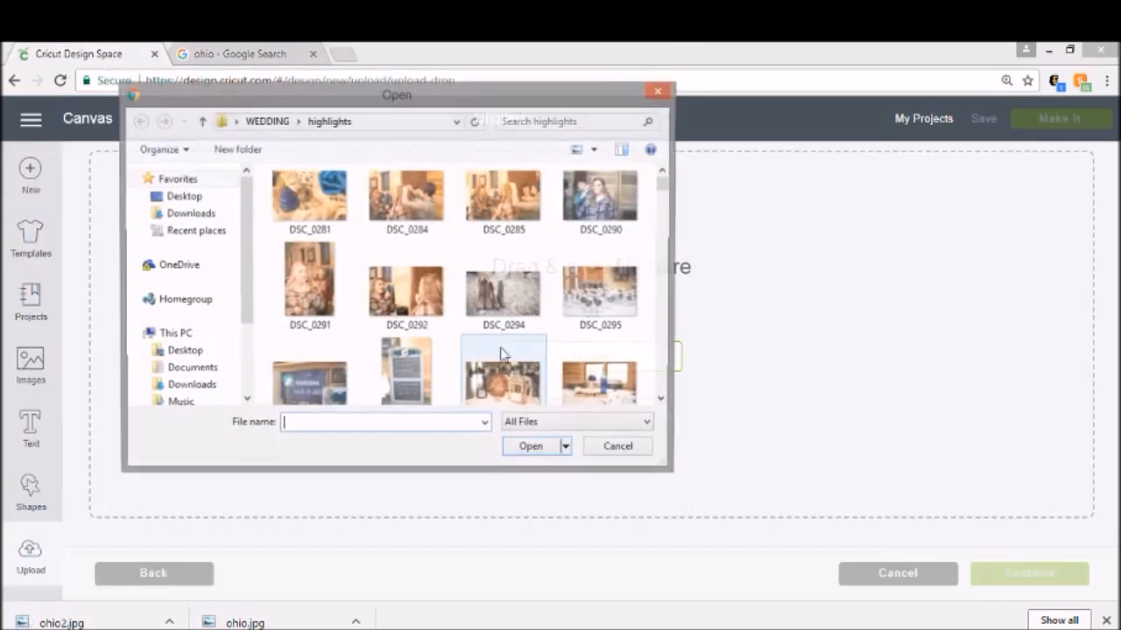
click(182, 196)
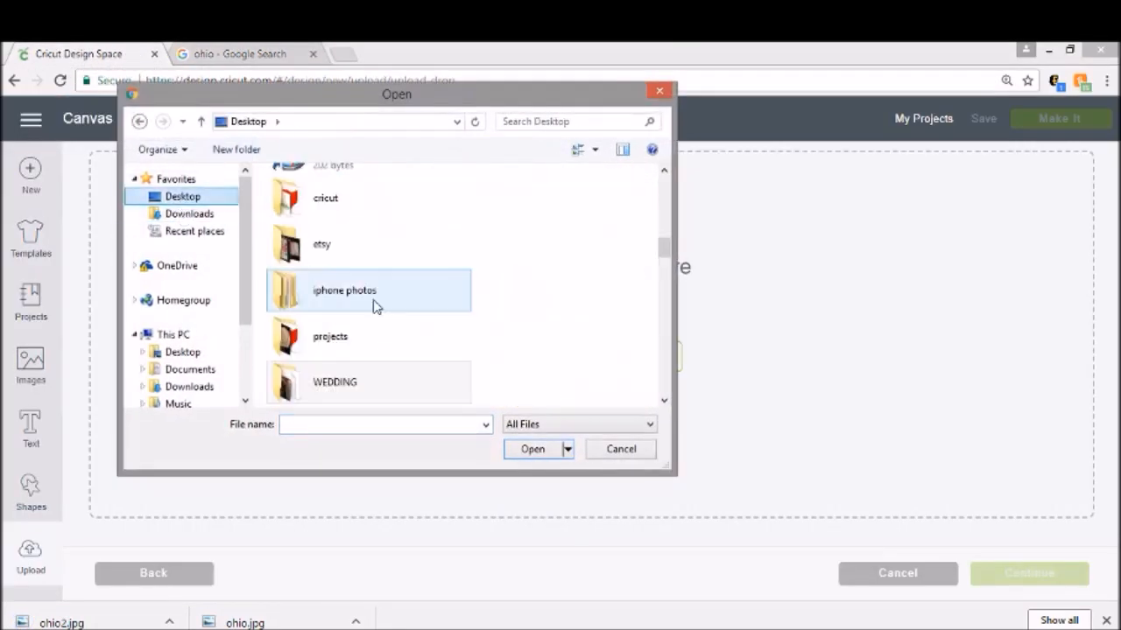
double_click(332, 203)
scroll(377, 261, down, 3)
scroll(377, 261, down, 10)
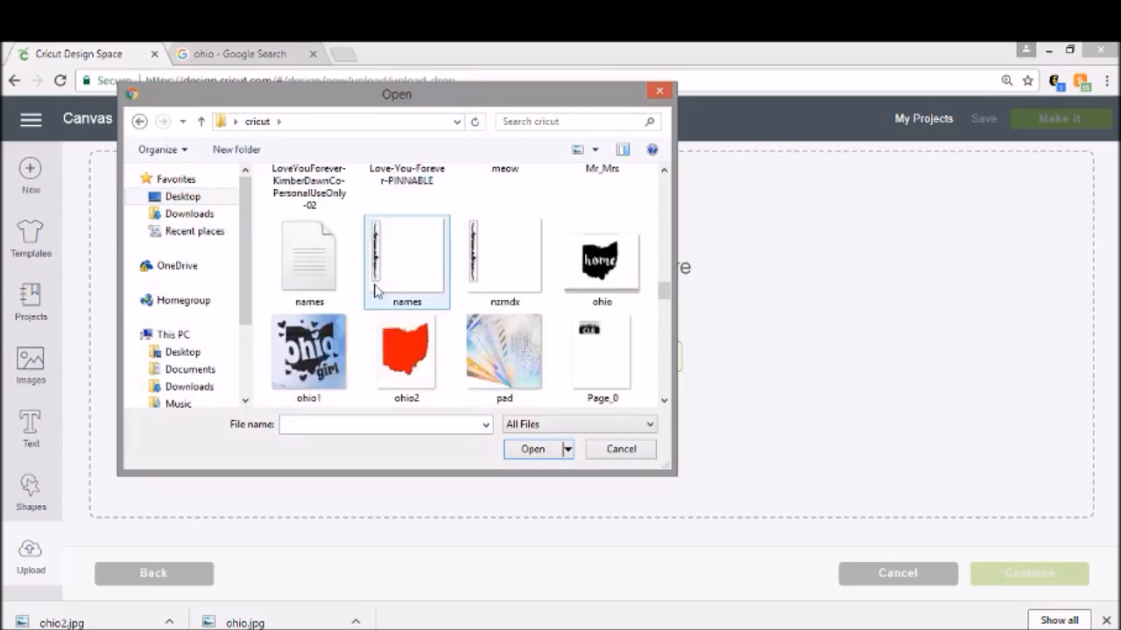
double_click(395, 334)
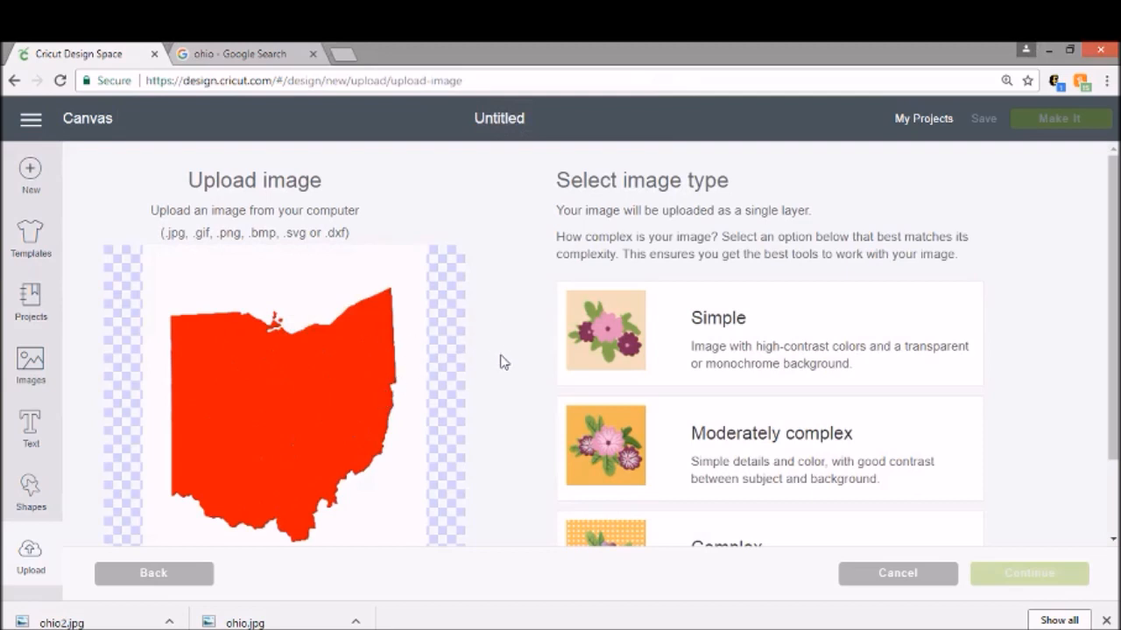
click(802, 326)
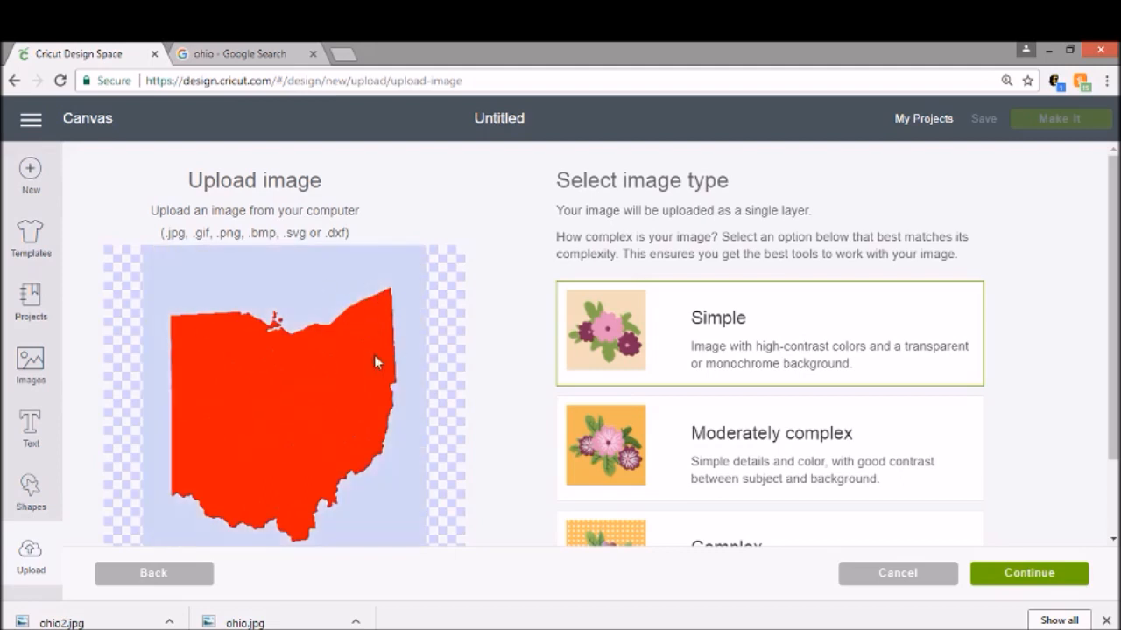
click(1005, 578)
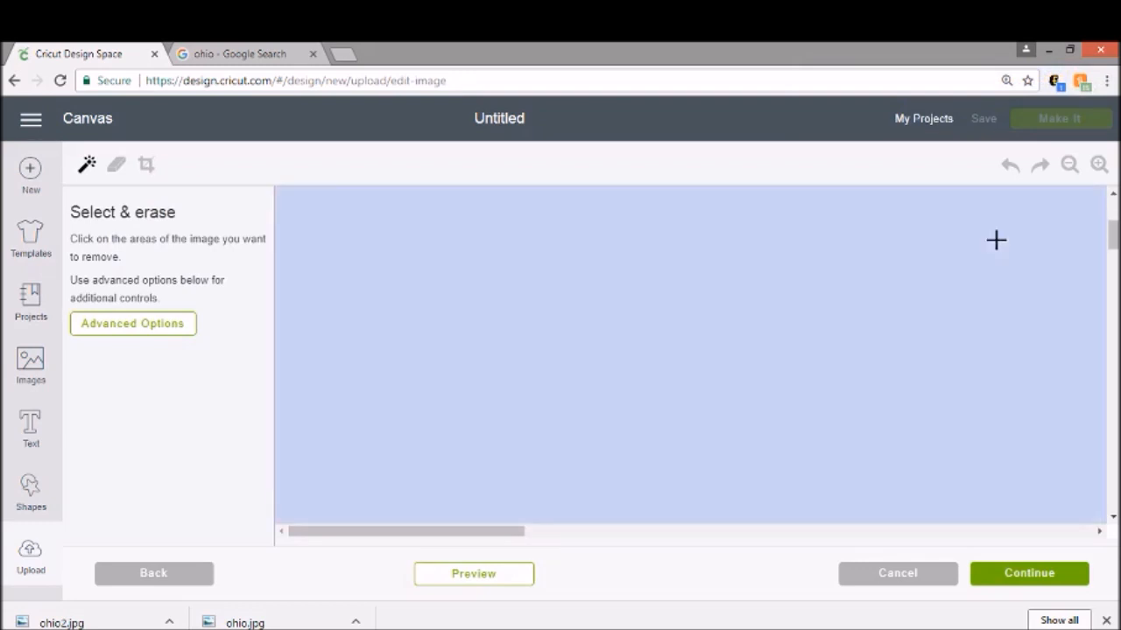
Step: Zoom out and scroll to inspect the uploaded Ohio silhouette and its background
scroll(997, 243, down, 4)
scroll(996, 245, up, 3)
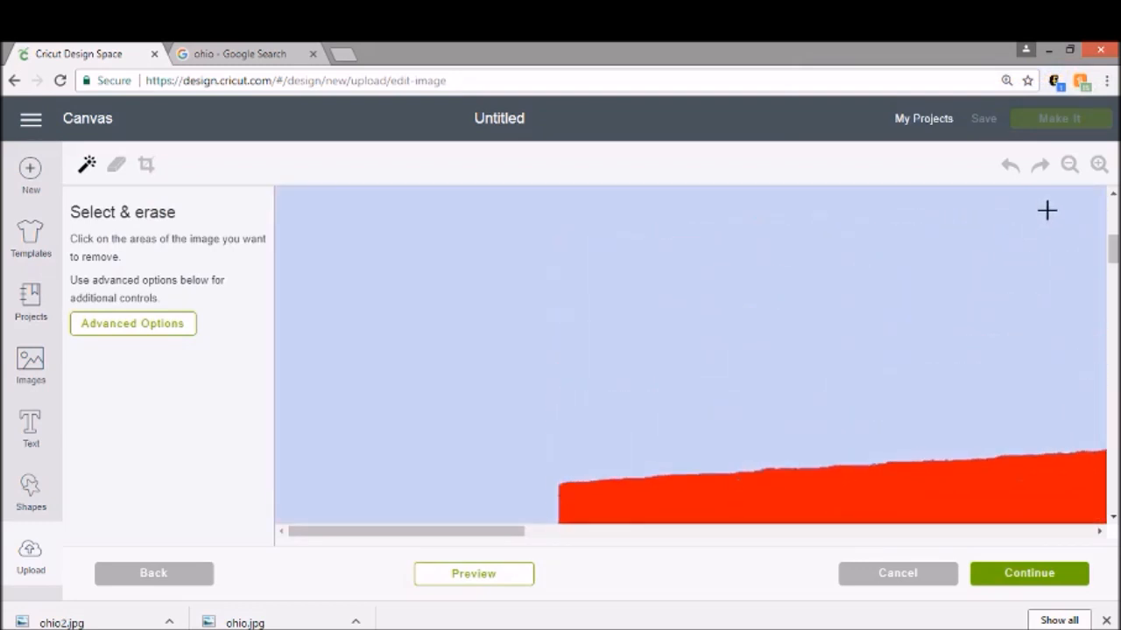
click(1069, 166)
click(1069, 166)
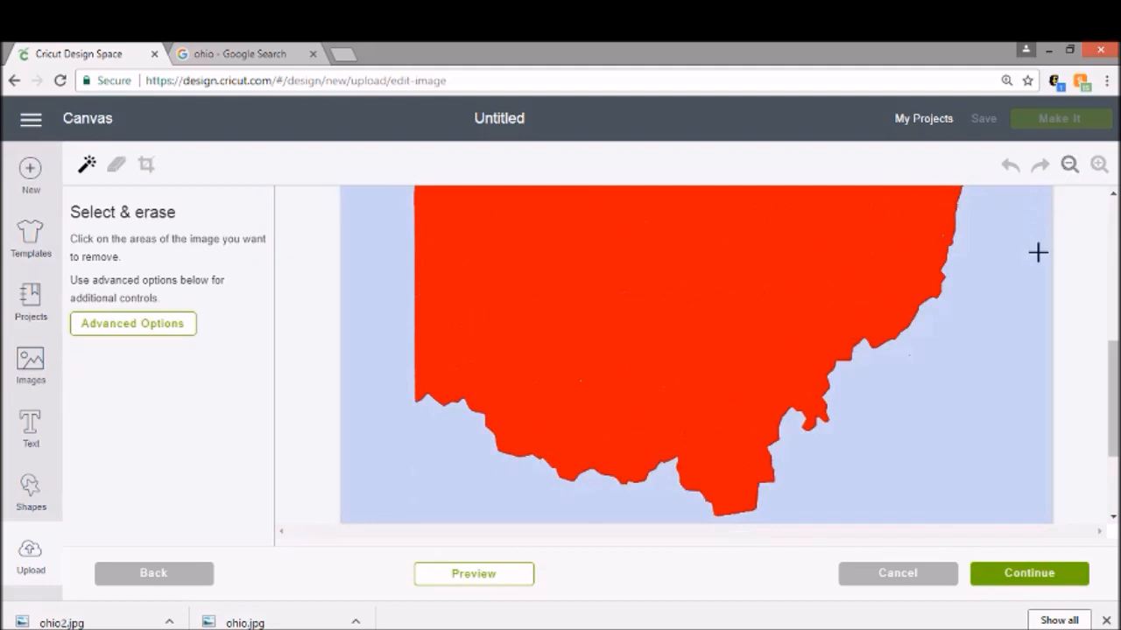
scroll(1029, 361, up, 5)
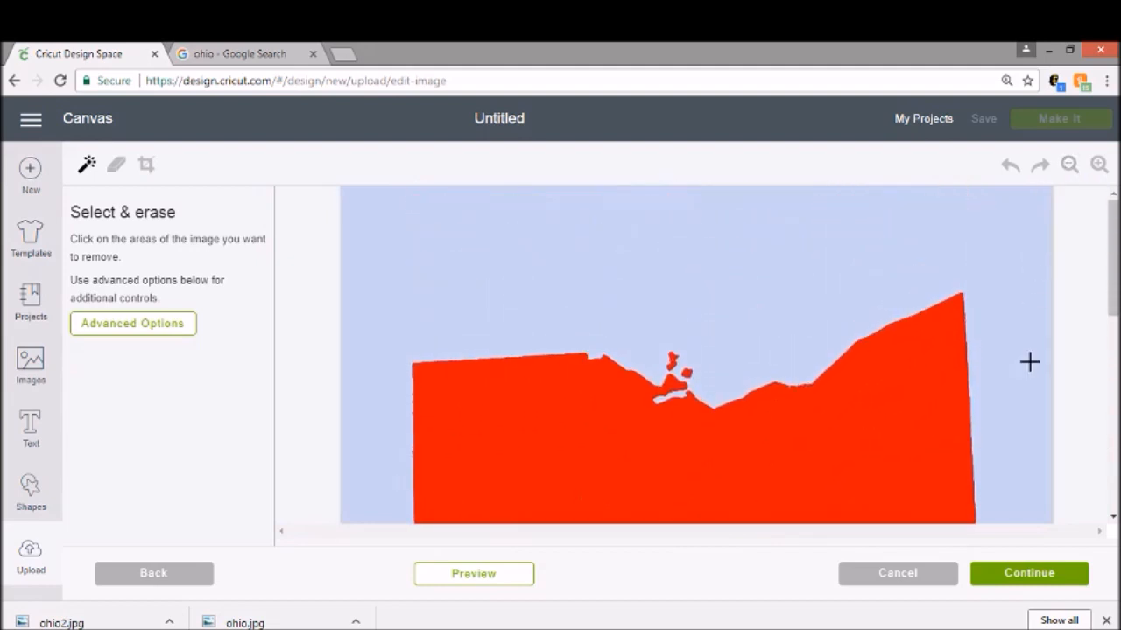
scroll(1029, 362, down, 2)
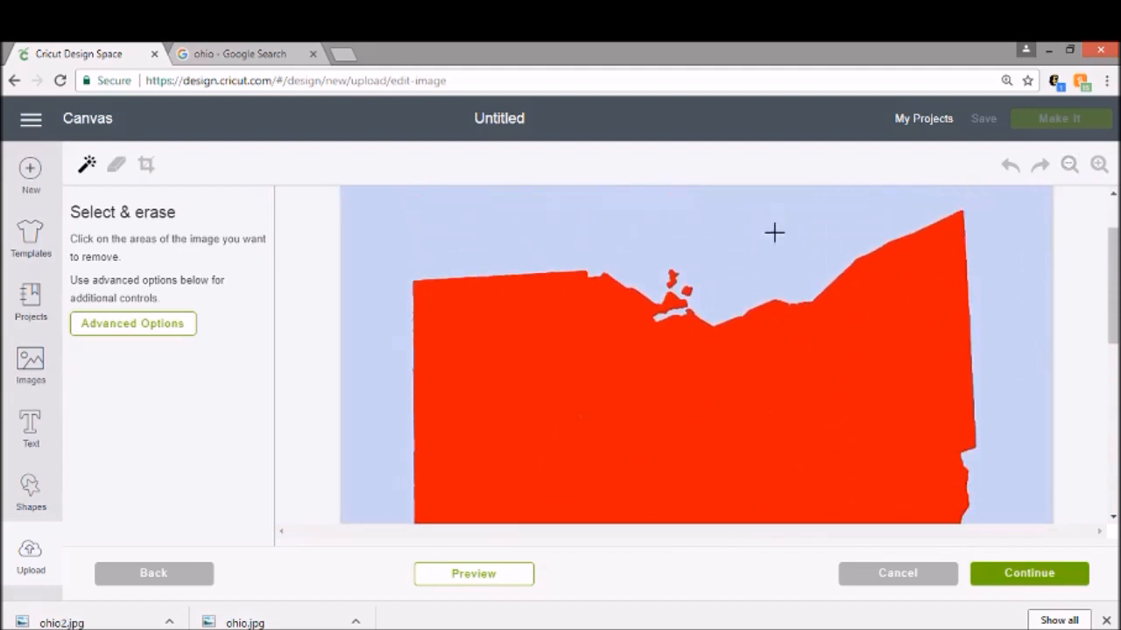
Step: Erase the light background around the Ohio silhouette with Select & erase and continue
click(731, 246)
scroll(398, 325, down, 5)
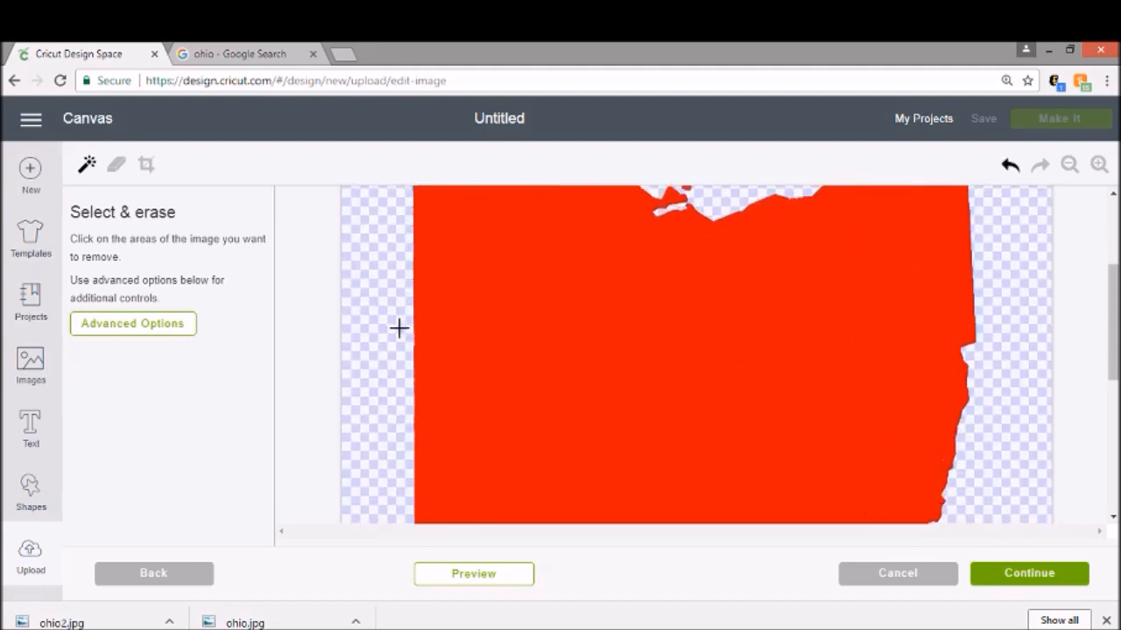
scroll(954, 426, up, 5)
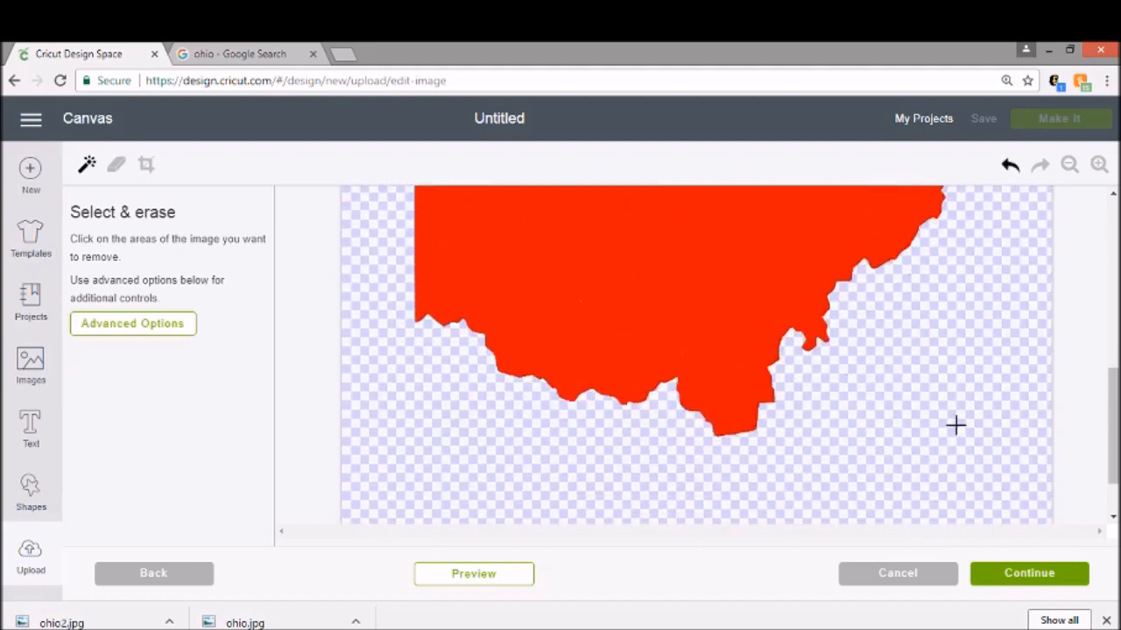
scroll(954, 425, up, 2)
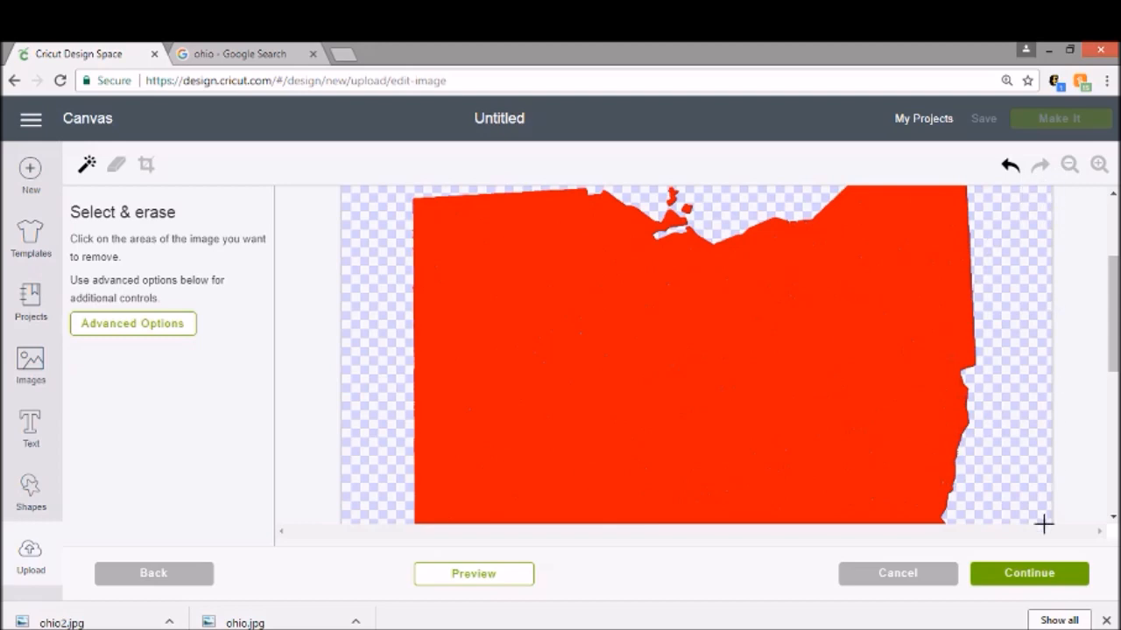
click(1044, 573)
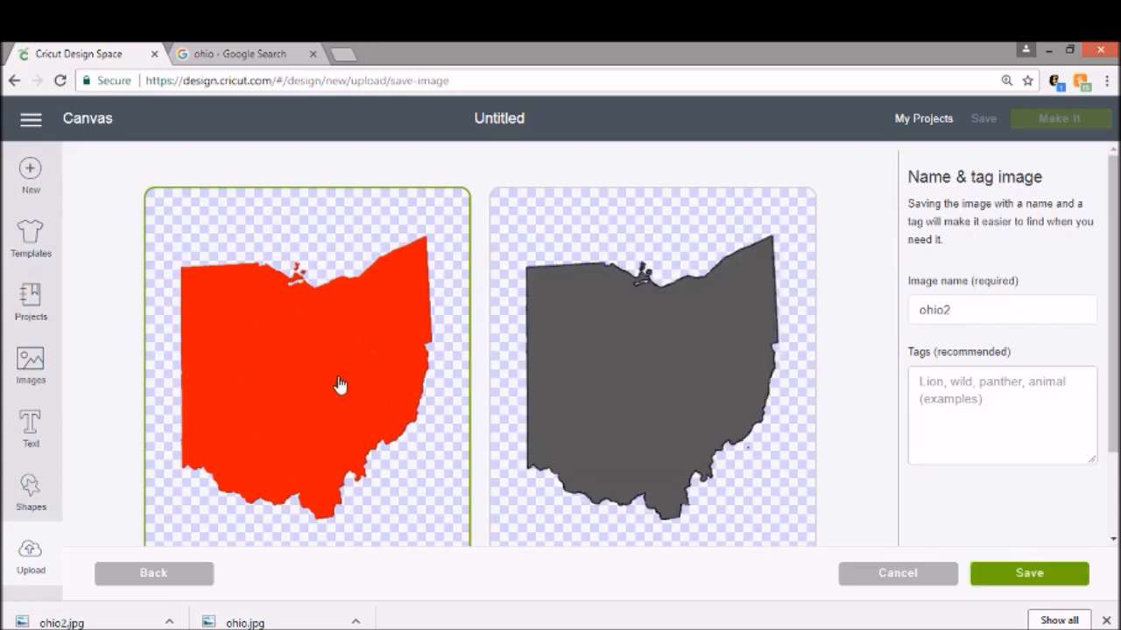
Step: Save ohio2 as a cut-only image and insert it from the recently uploaded images onto the canvas
click(741, 217)
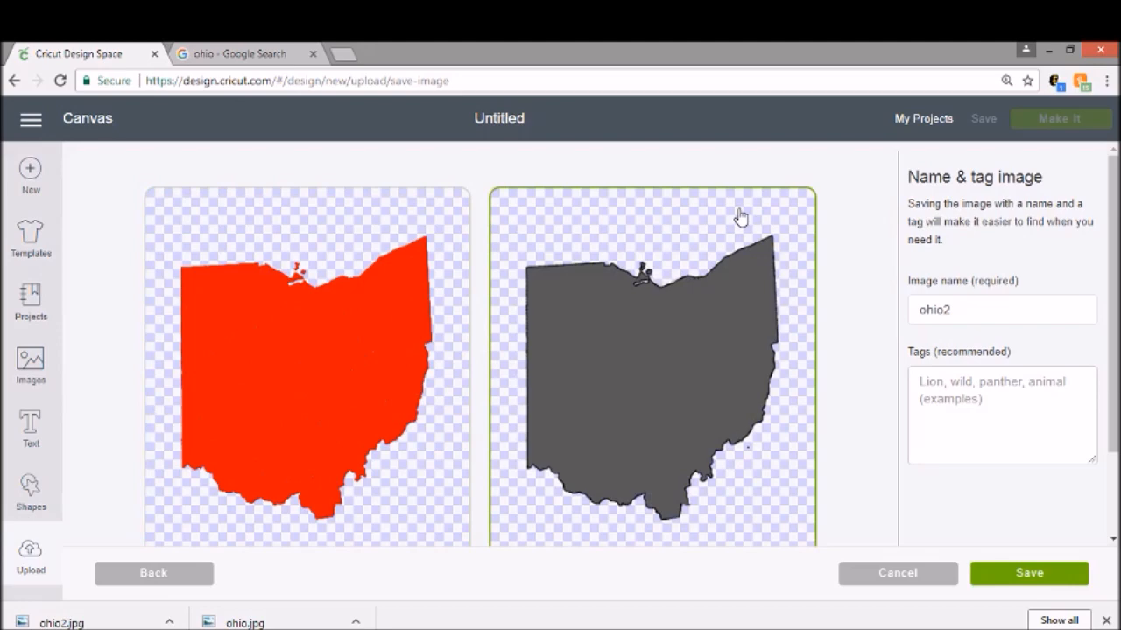
click(1030, 578)
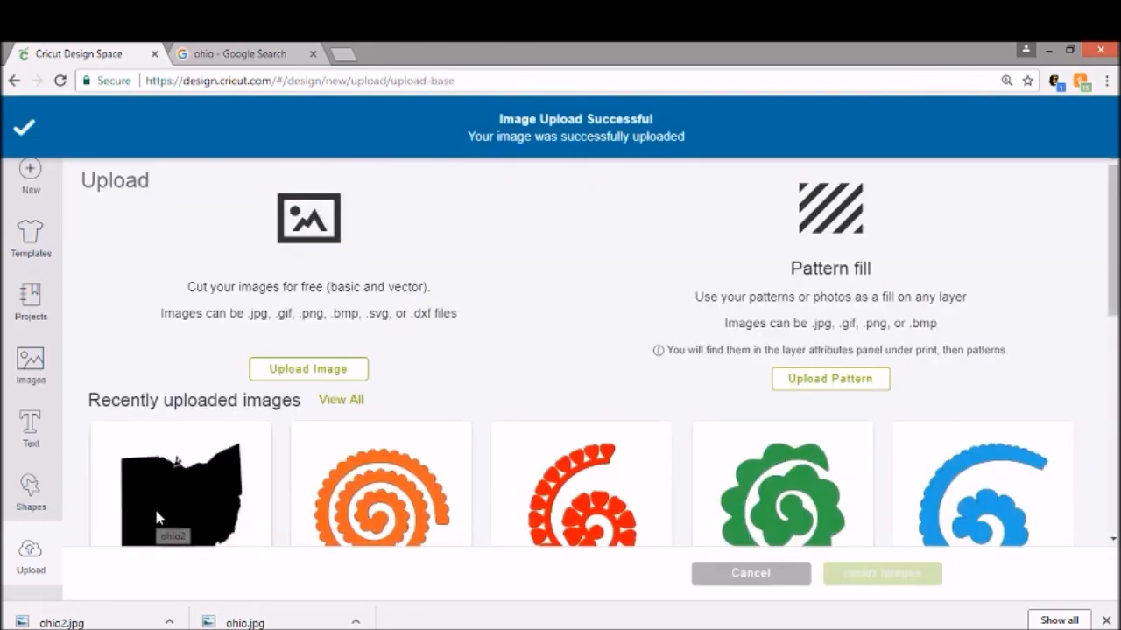
scroll(167, 512, down, 1)
click(188, 410)
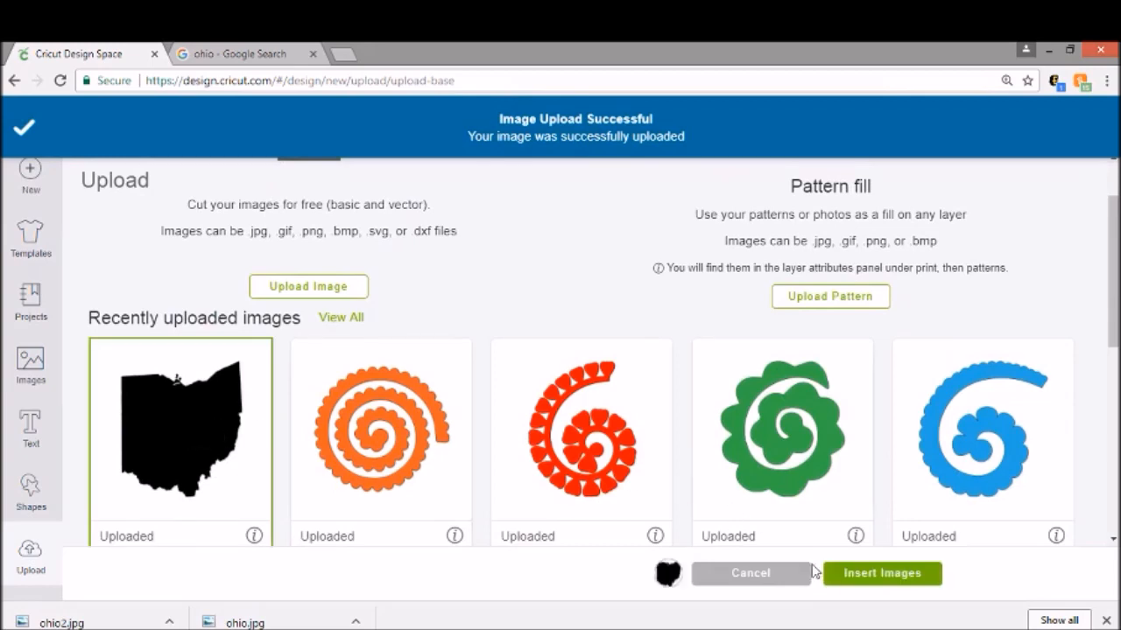
click(850, 575)
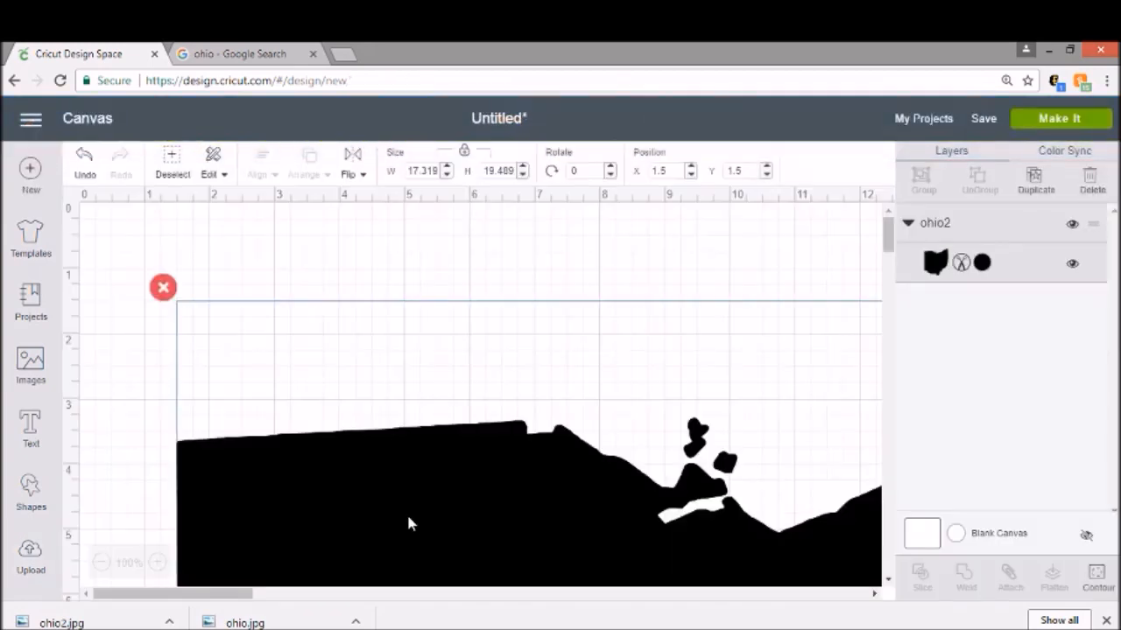
Step: Move the Ohio image to the canvas corner at position 0, 0 and set its width to 10 in
drag(408, 523, 253, 388)
drag(615, 438, 437, 356)
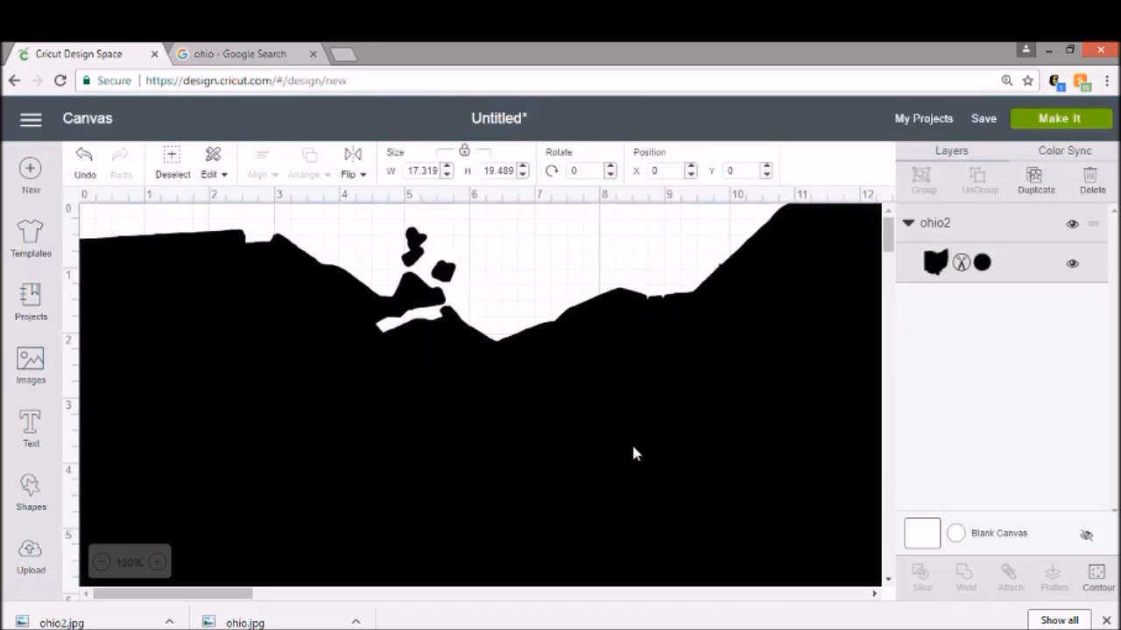
scroll(635, 453, down, 10)
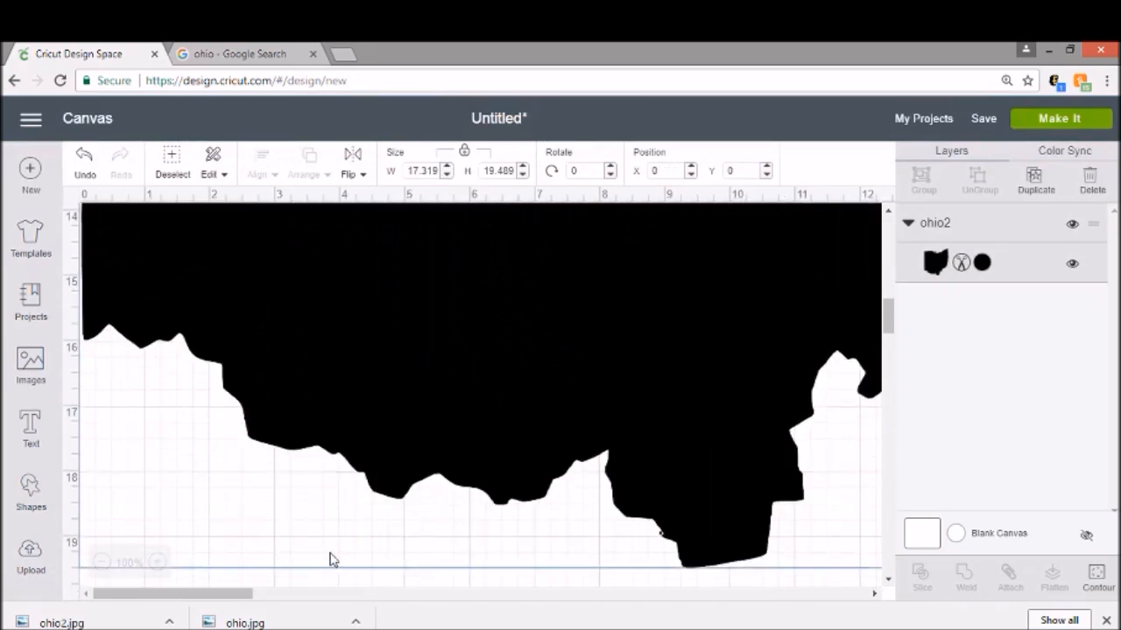
drag(405, 171, 459, 168)
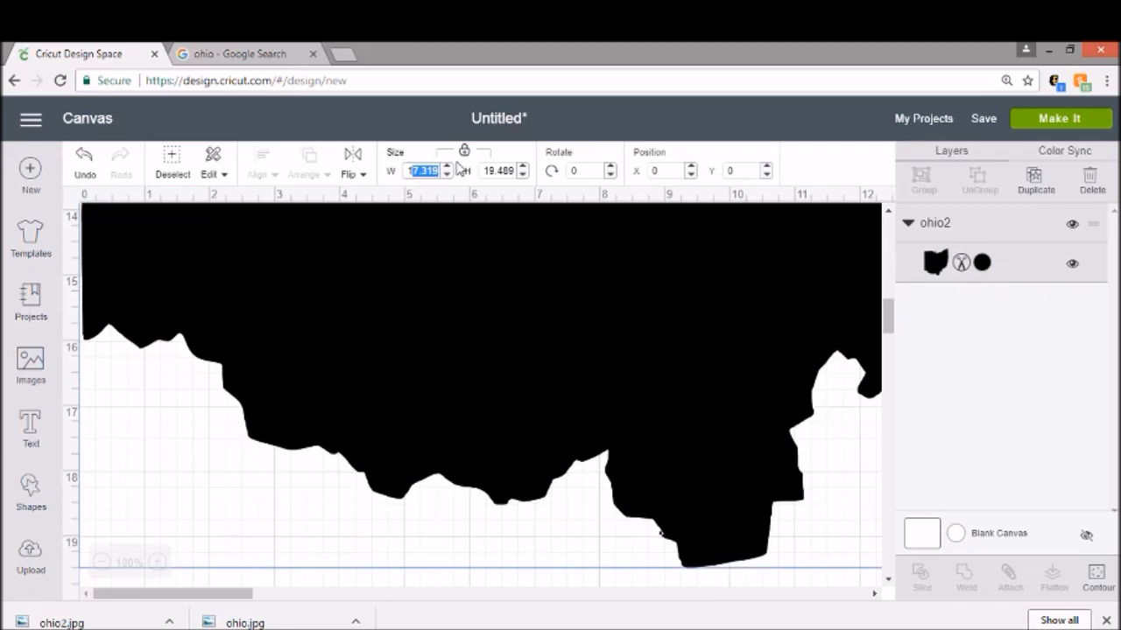
text(10)
key(Return)
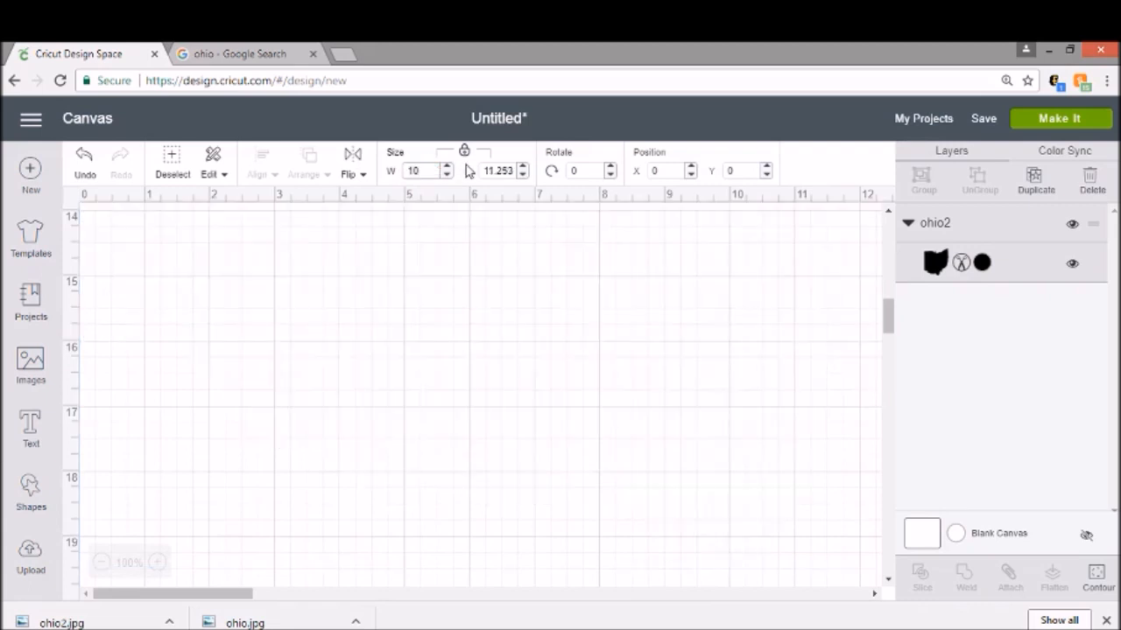
Step: Resize the Ohio image to 5 in wide and move it near the top of the mat
scroll(482, 248, up, 10)
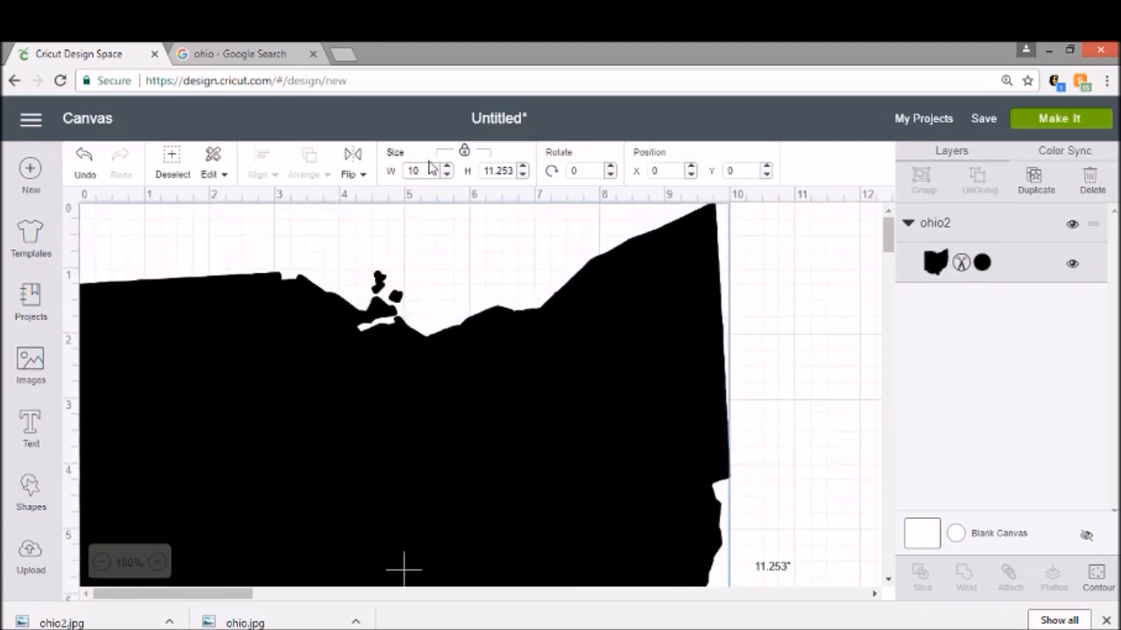
text(8)
key(Return)
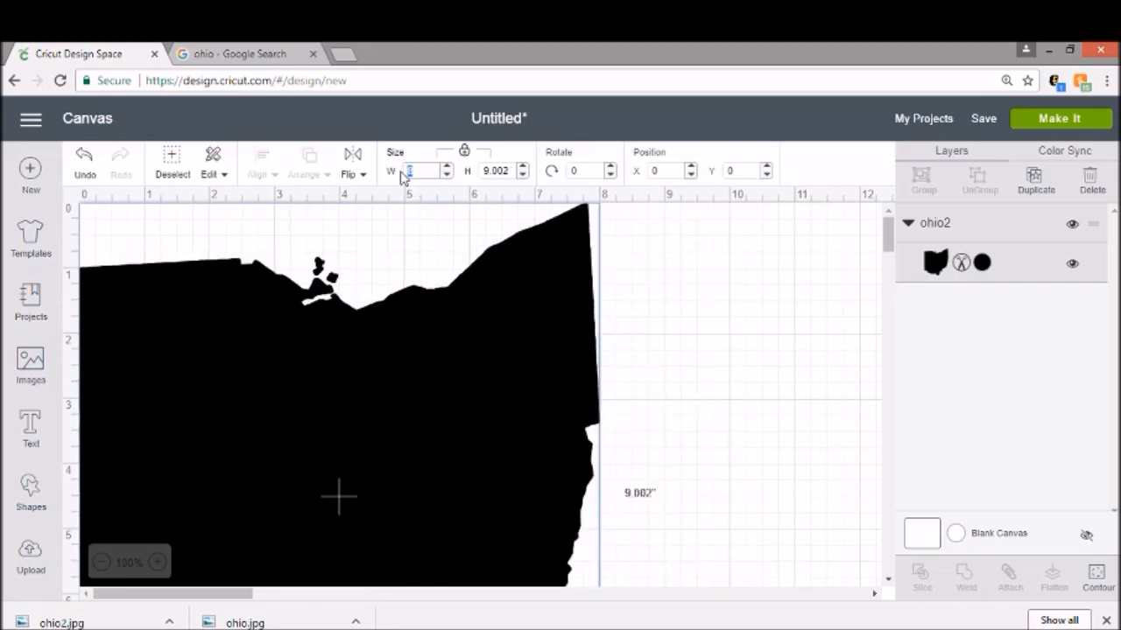
key(Return)
drag(294, 302, 464, 335)
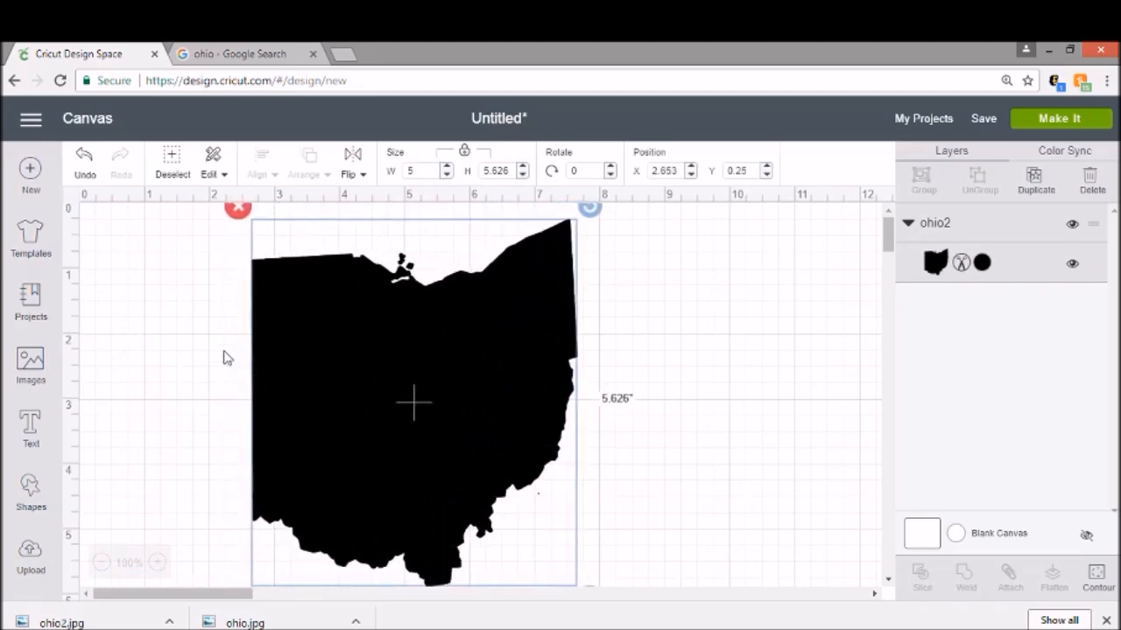
click(195, 343)
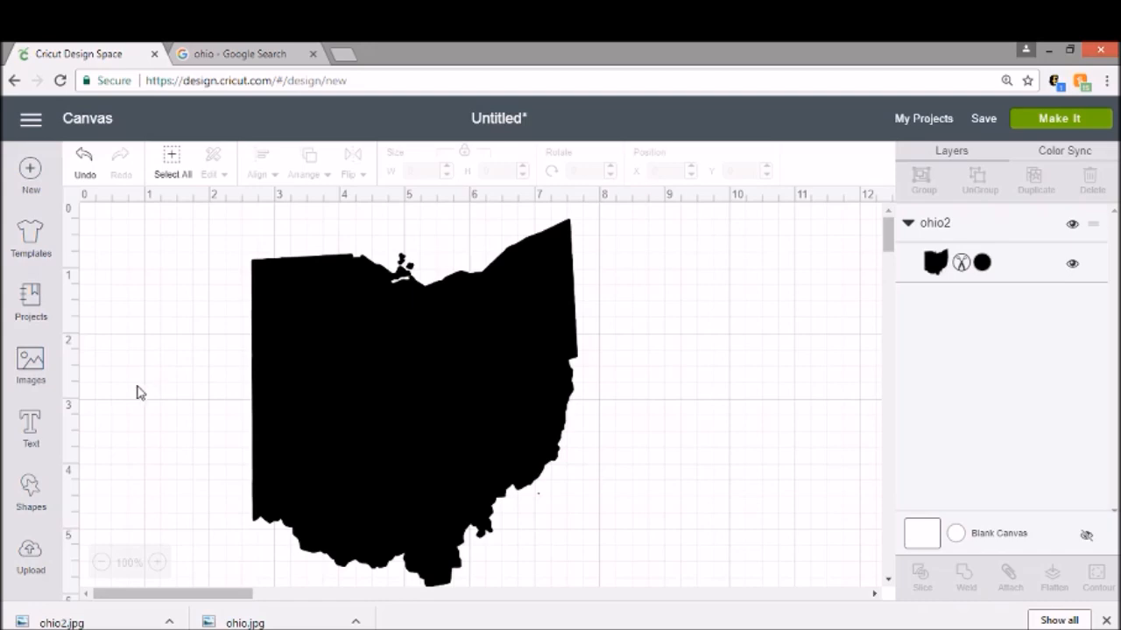
Step: Add a text box reading HOME and colour it red
click(29, 424)
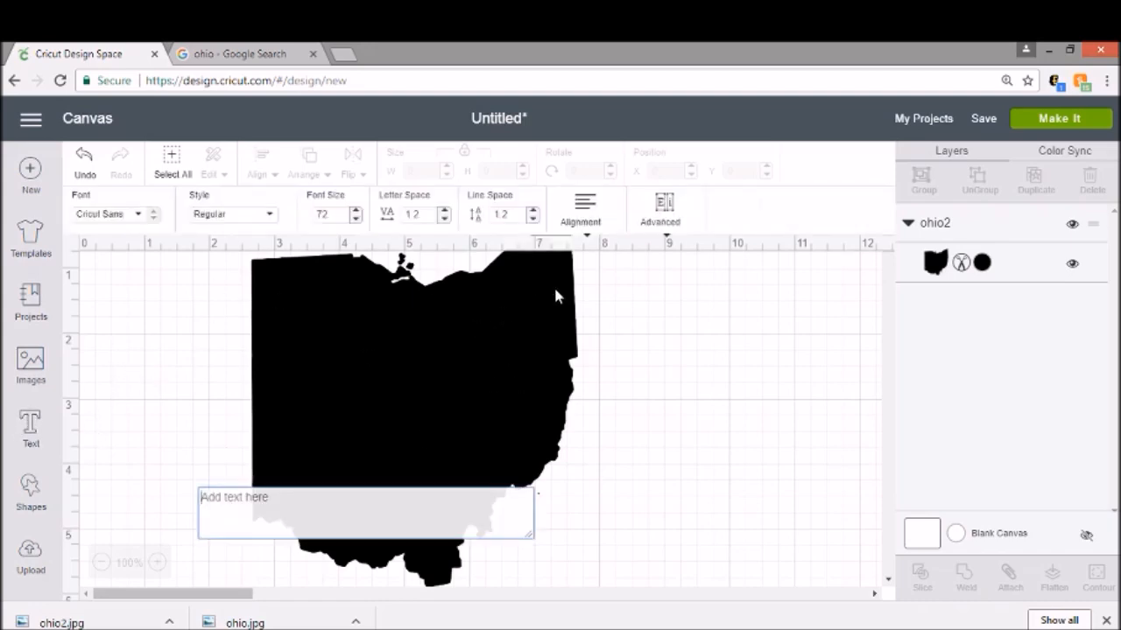
text(HOME)
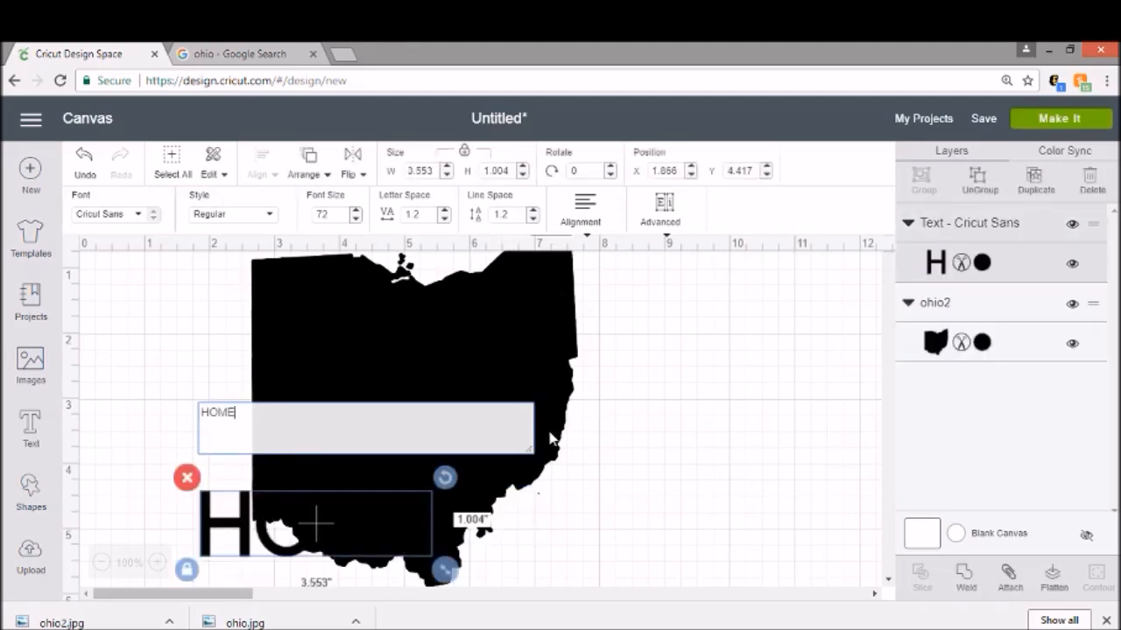
click(982, 263)
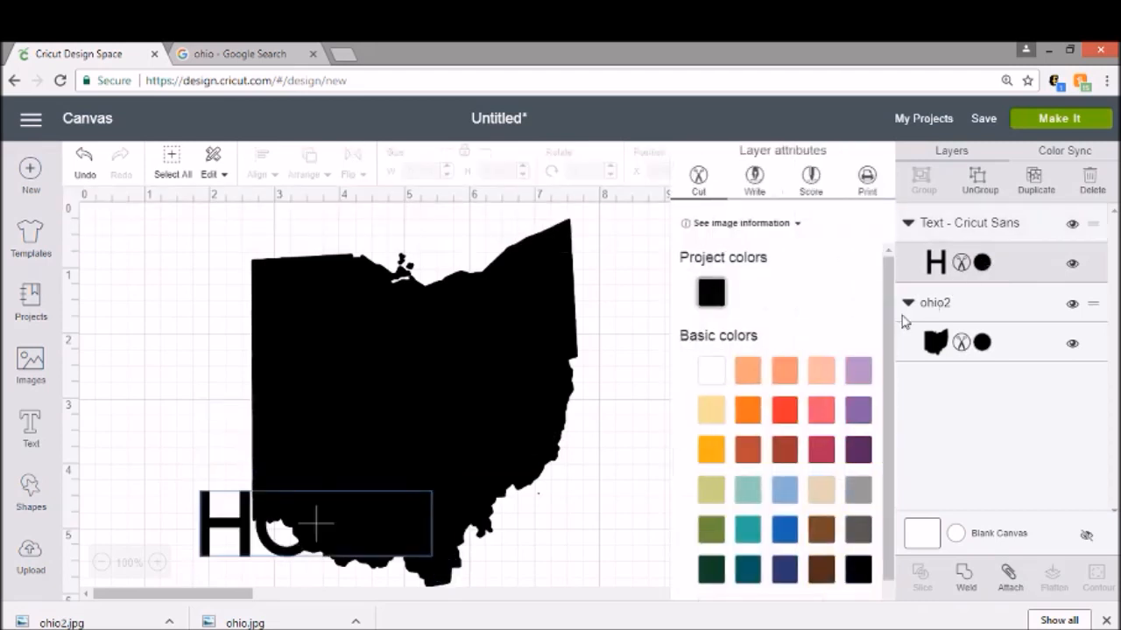
click(785, 410)
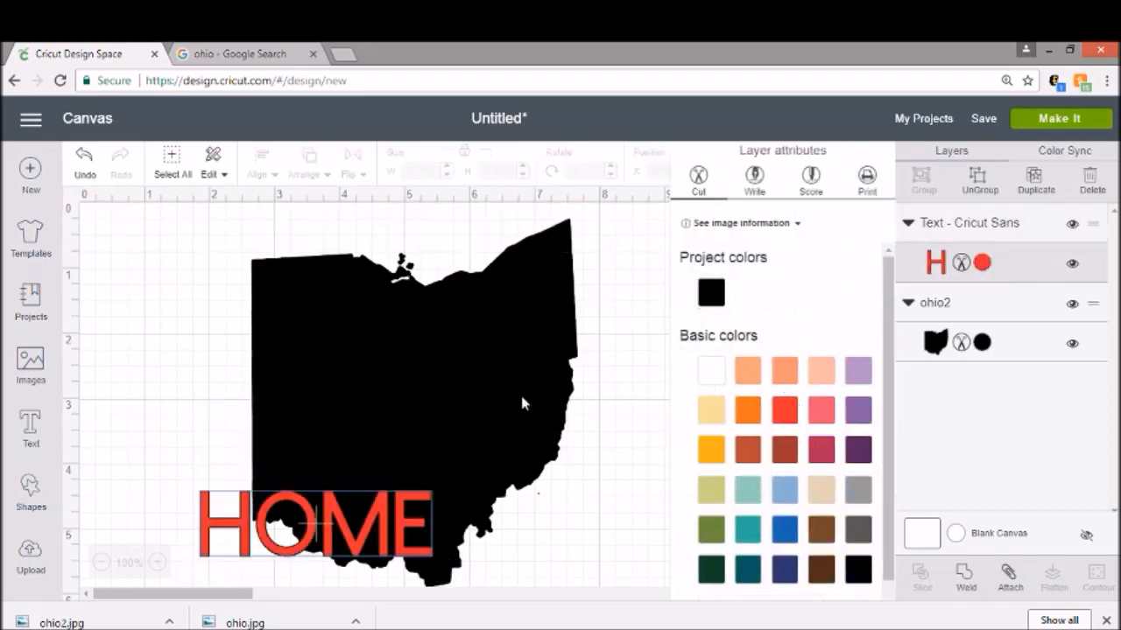
Step: Move the HOME text to the middle of the Ohio shape and change its font to the system font Bodoni MT Black
drag(400, 534, 463, 402)
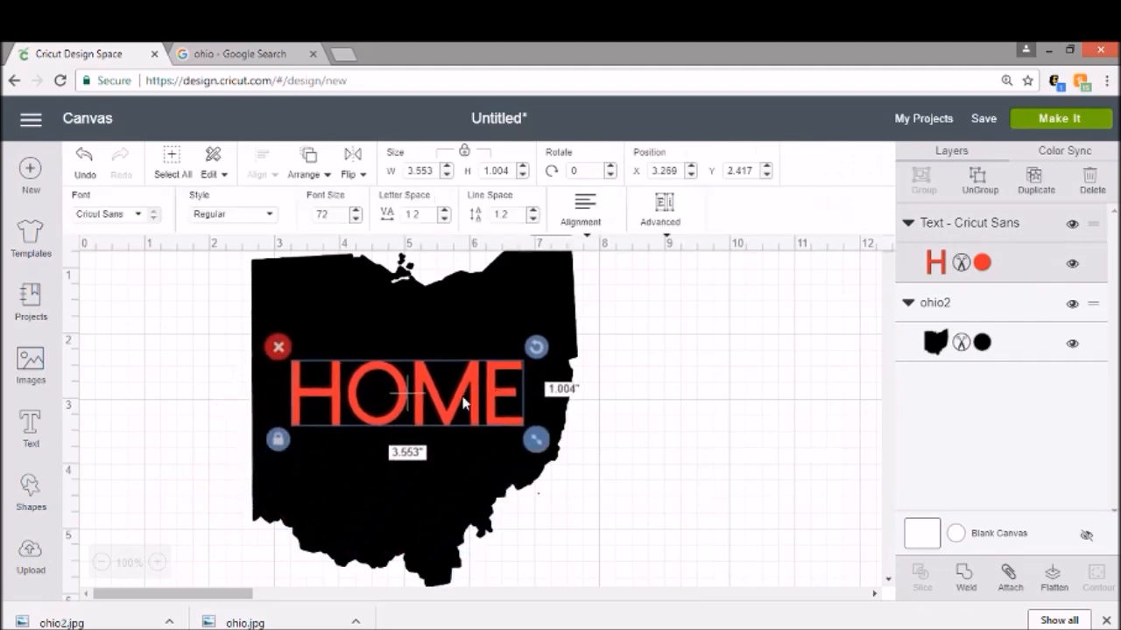
click(138, 226)
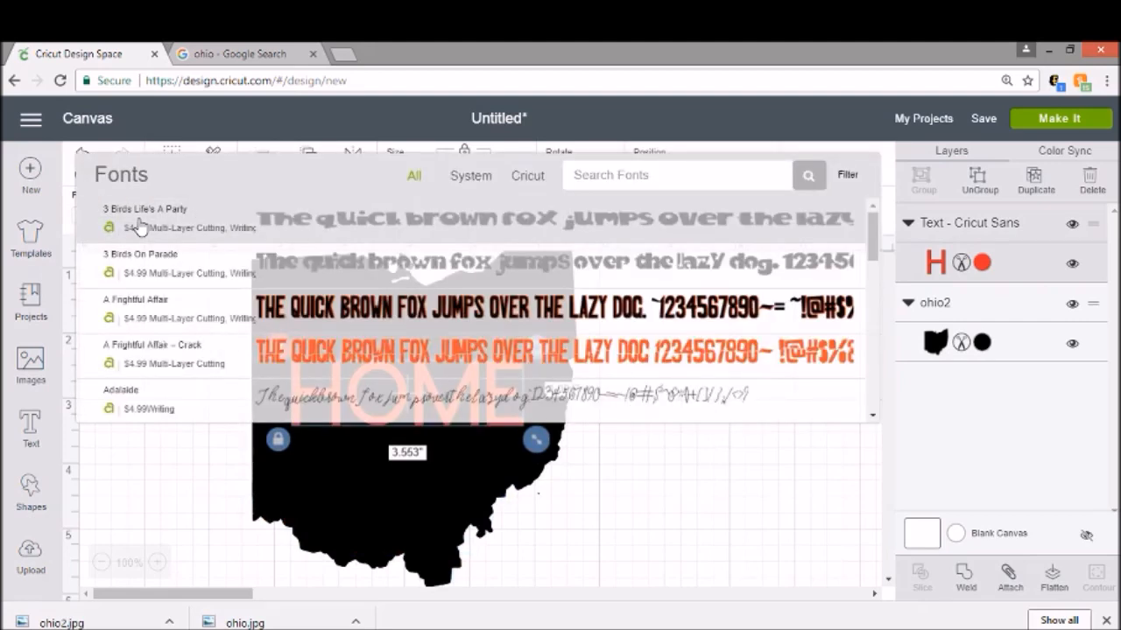
click(482, 182)
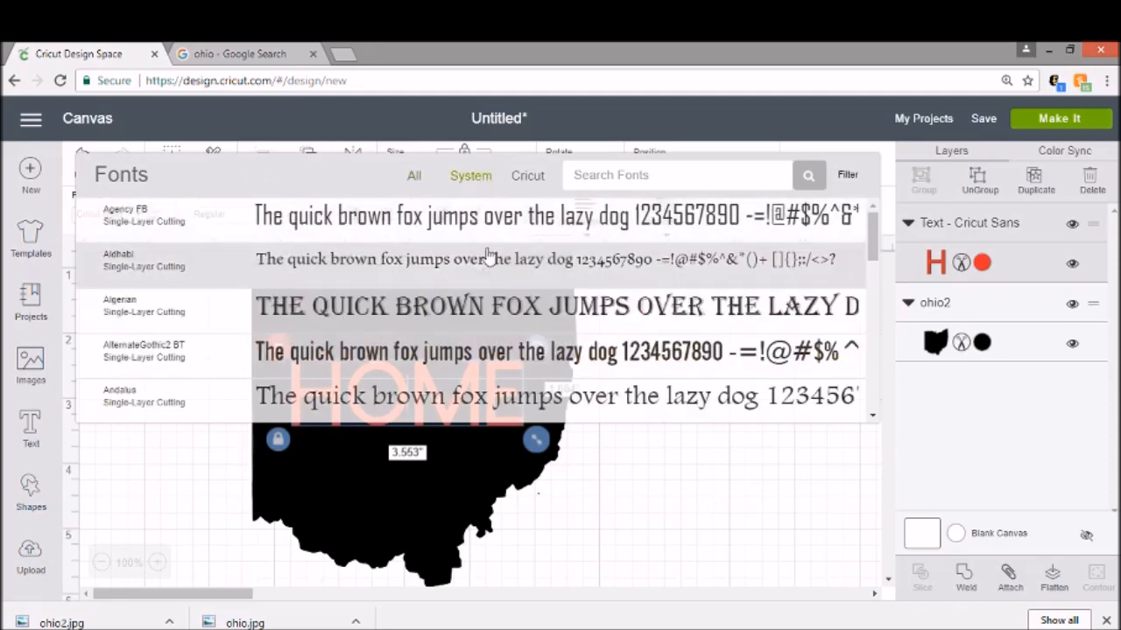
scroll(486, 292, down, 3)
scroll(486, 291, down, 3)
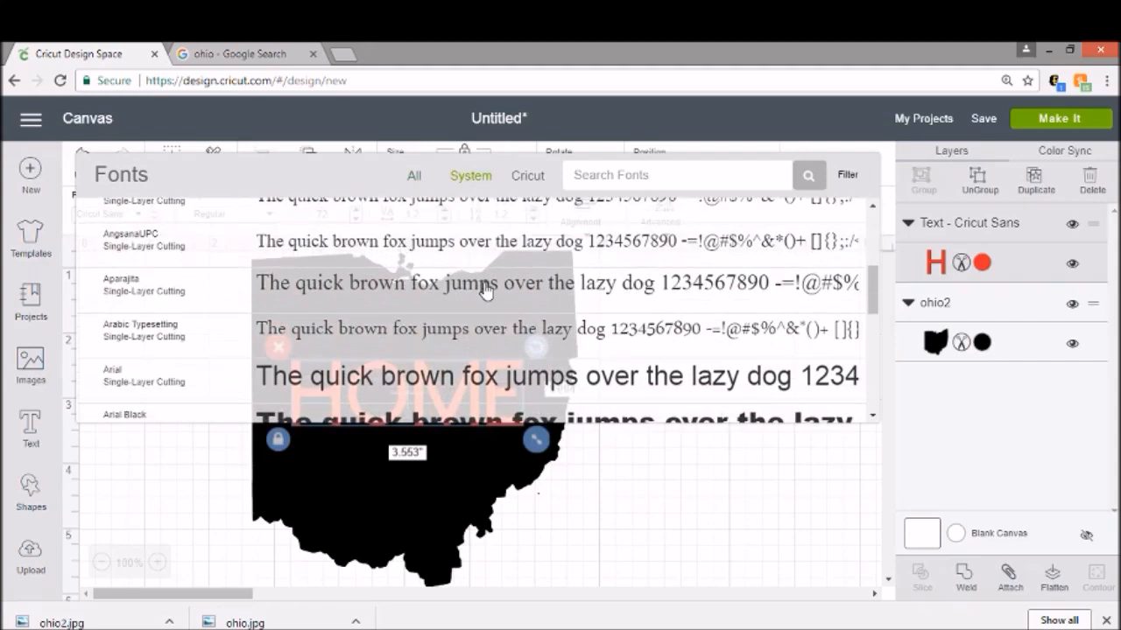
scroll(486, 292, down, 2)
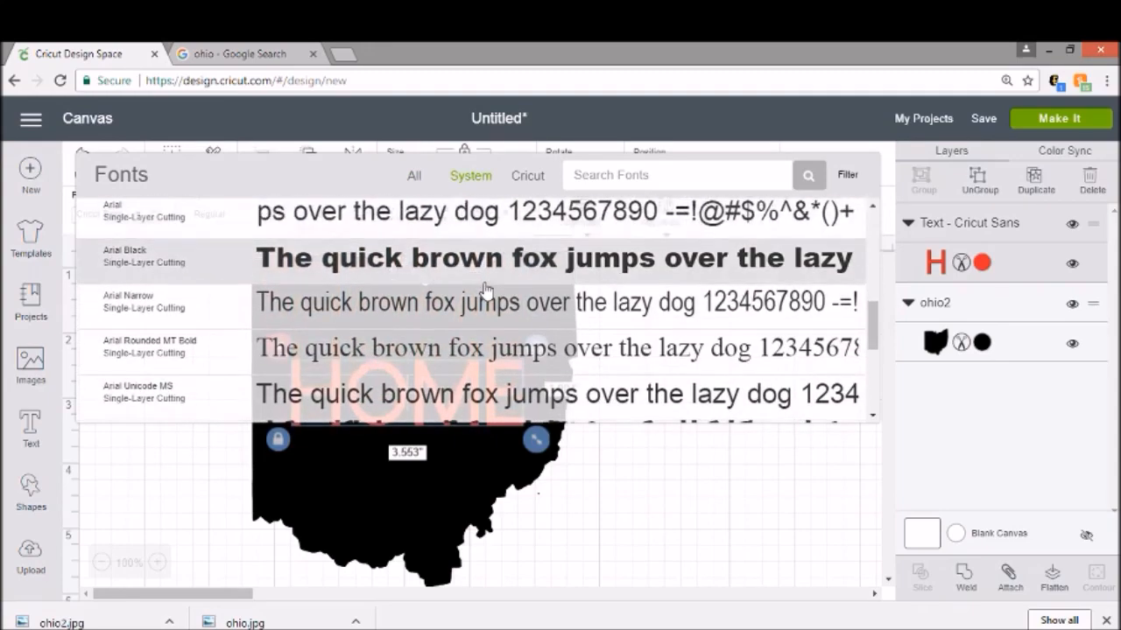
scroll(486, 289, down, 8)
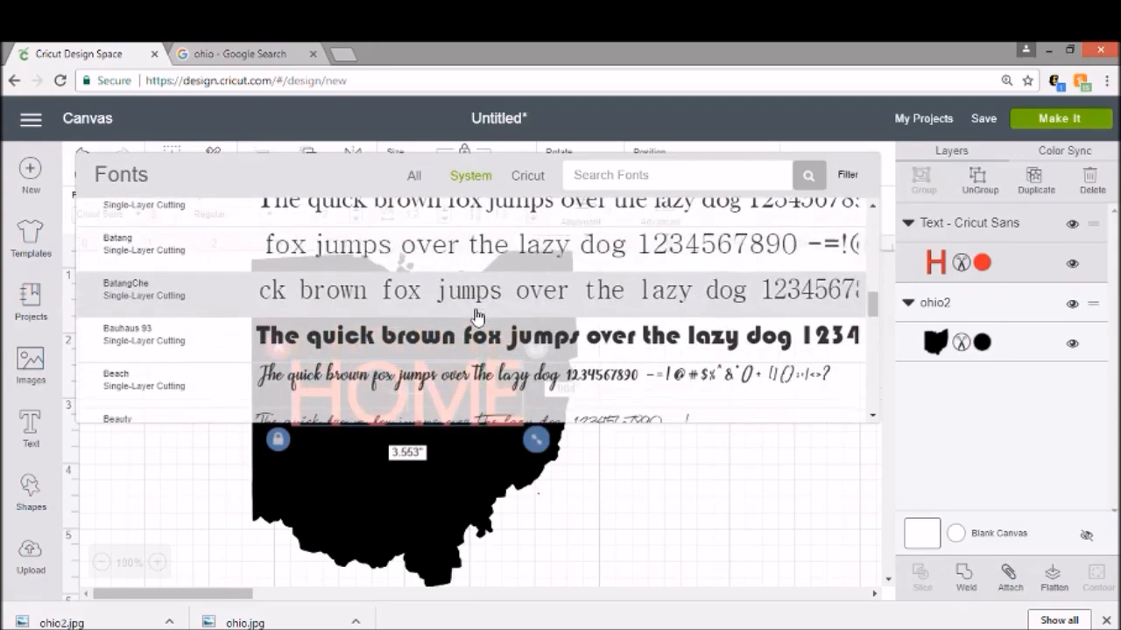
scroll(476, 314, down, 5)
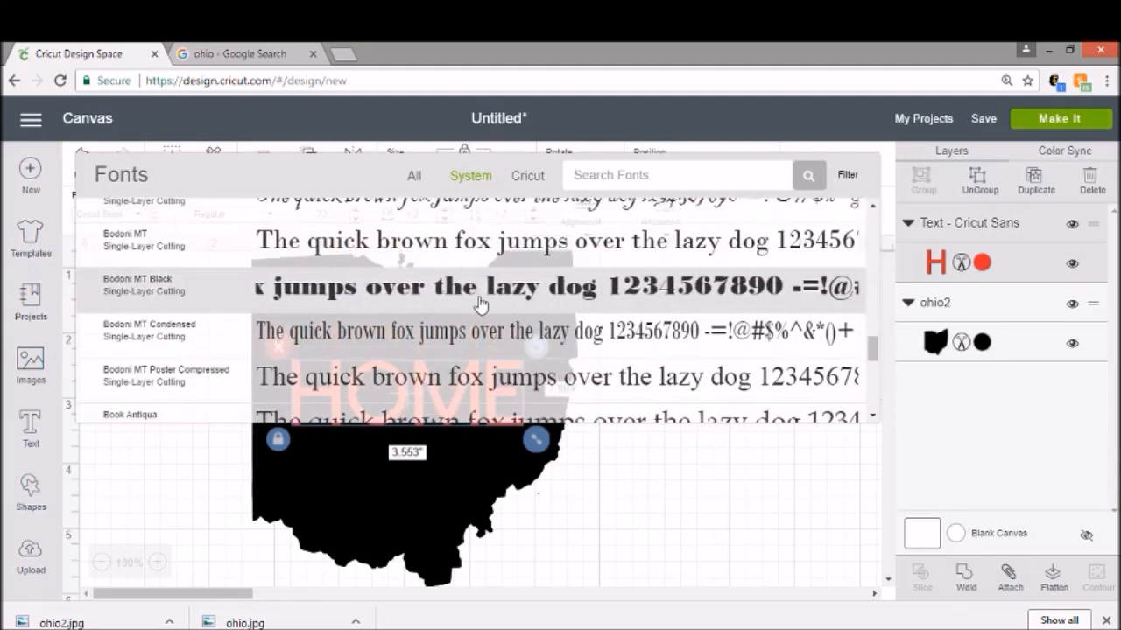
click(478, 305)
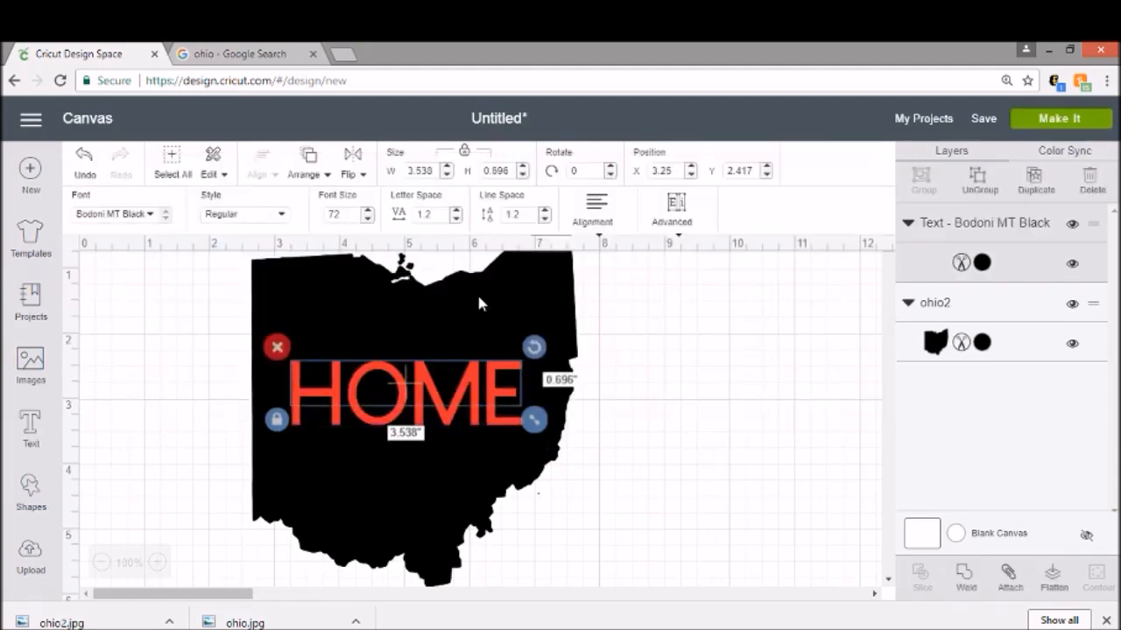
Step: Recolour the HOME text red
click(984, 266)
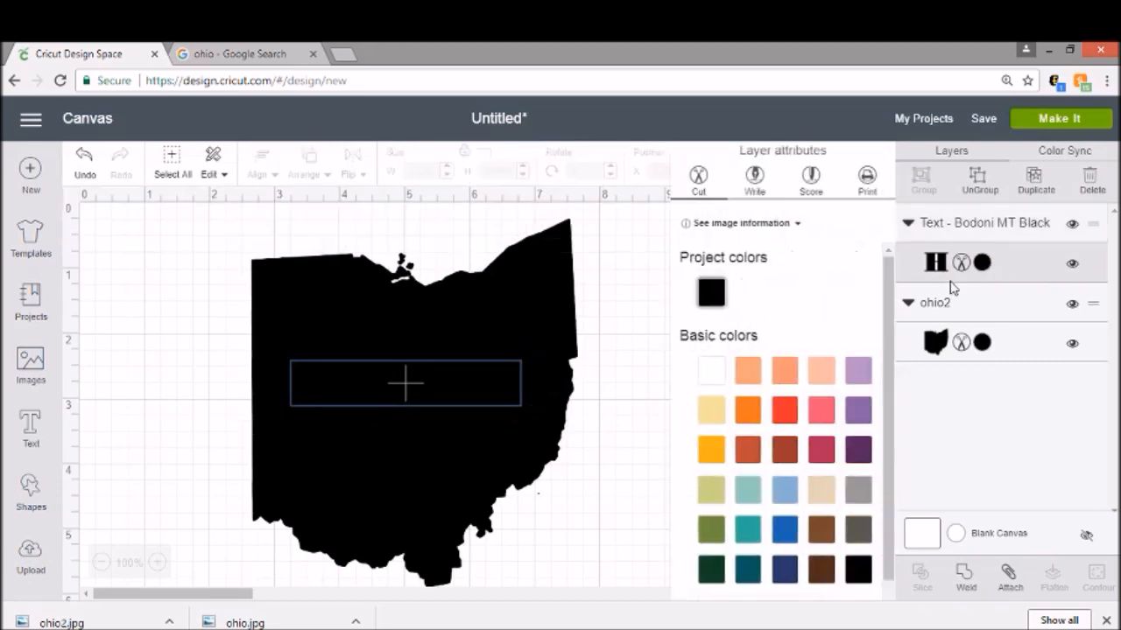
click(784, 409)
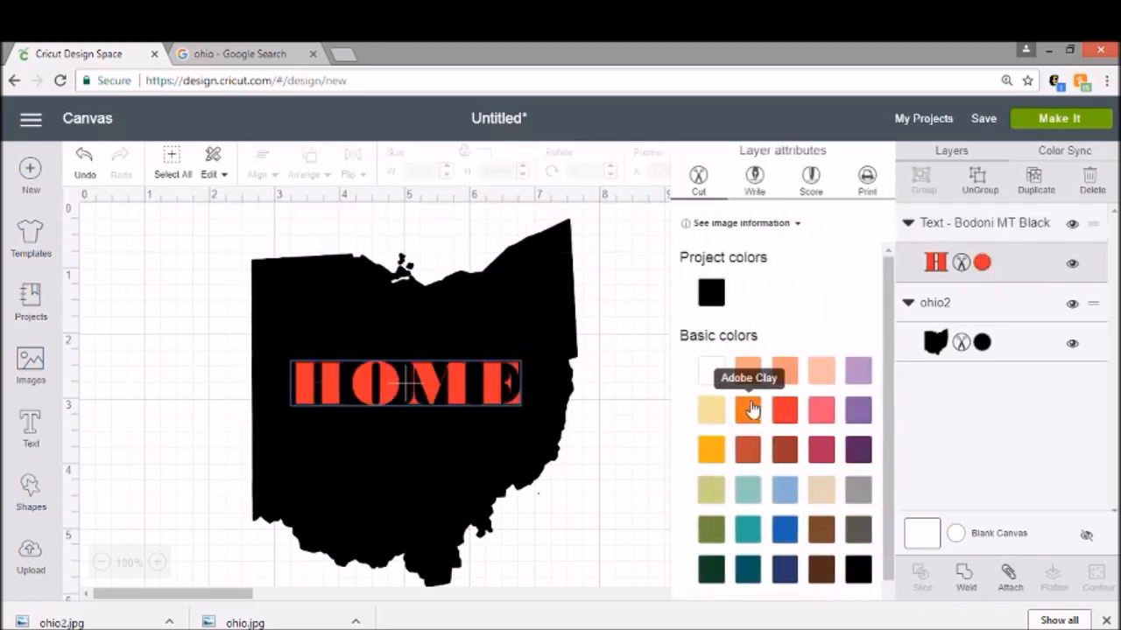
click(331, 368)
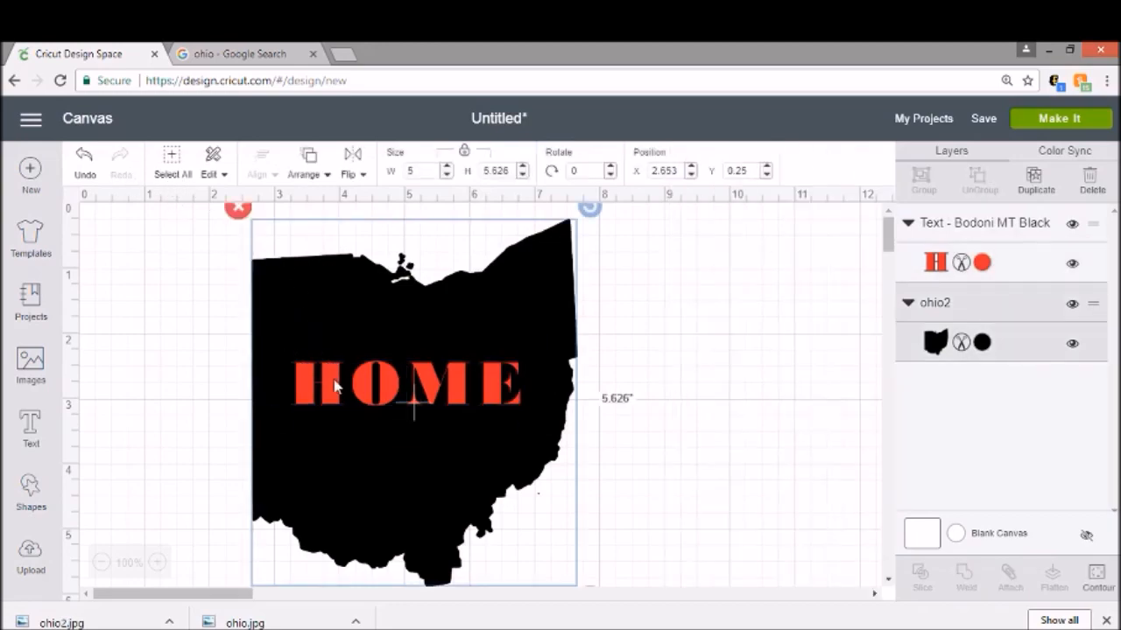
Step: Change the HOME text's font to the system font Cooper Black
click(335, 386)
click(151, 215)
scroll(450, 343, down, 5)
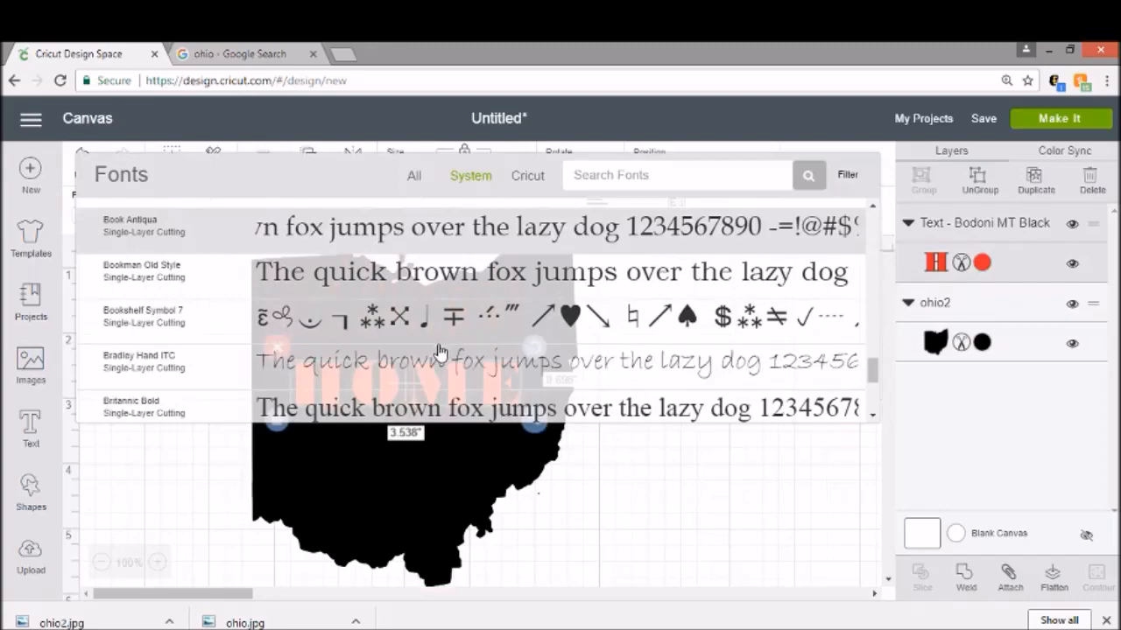
scroll(438, 355, down, 10)
scroll(440, 352, down, 6)
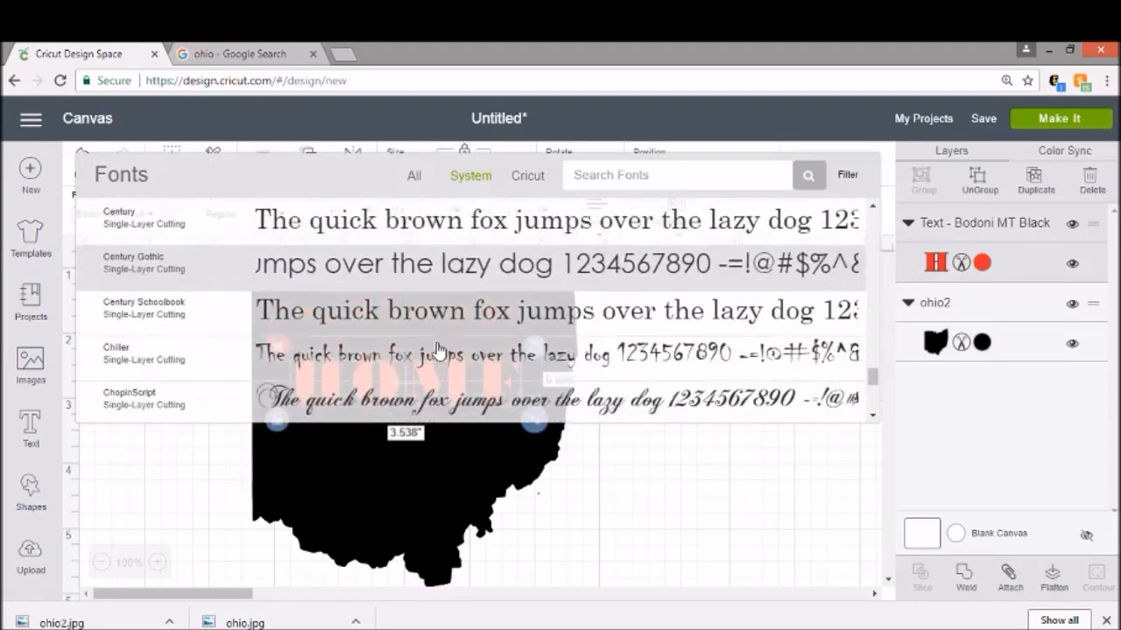
scroll(438, 350, down, 5)
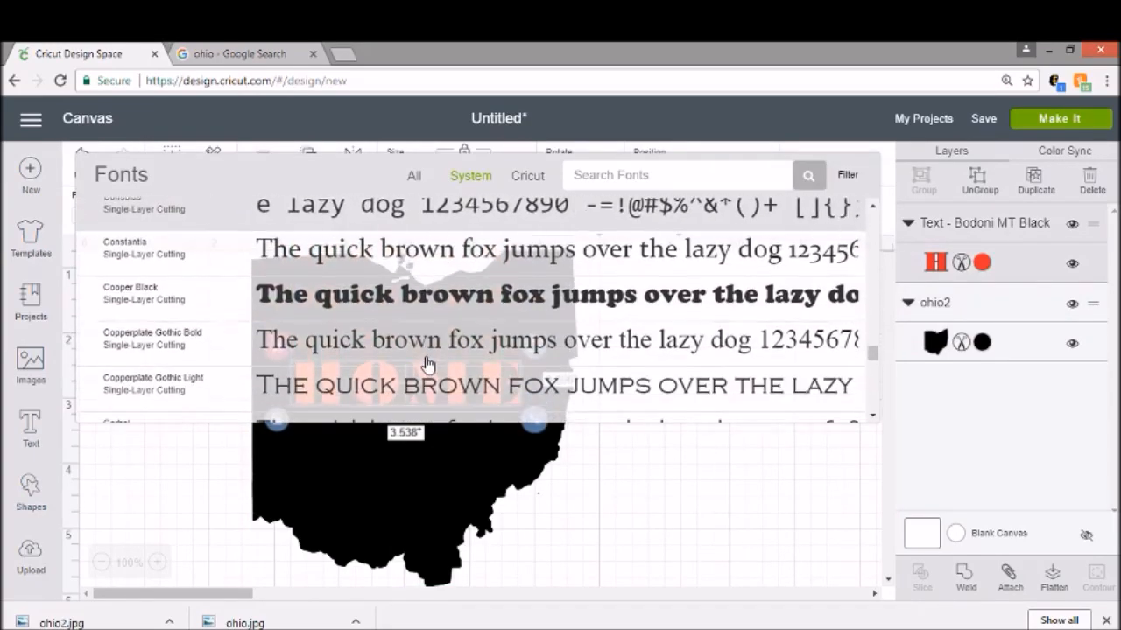
click(405, 303)
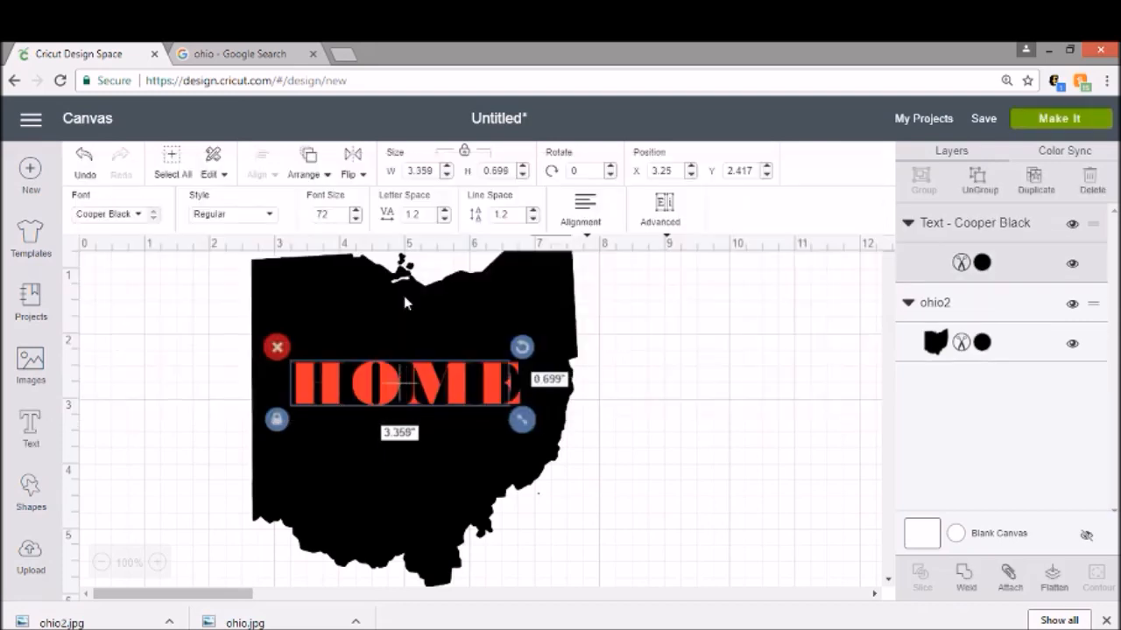
Step: Recolour the HOME text red and set its style to Bold
click(981, 263)
click(784, 409)
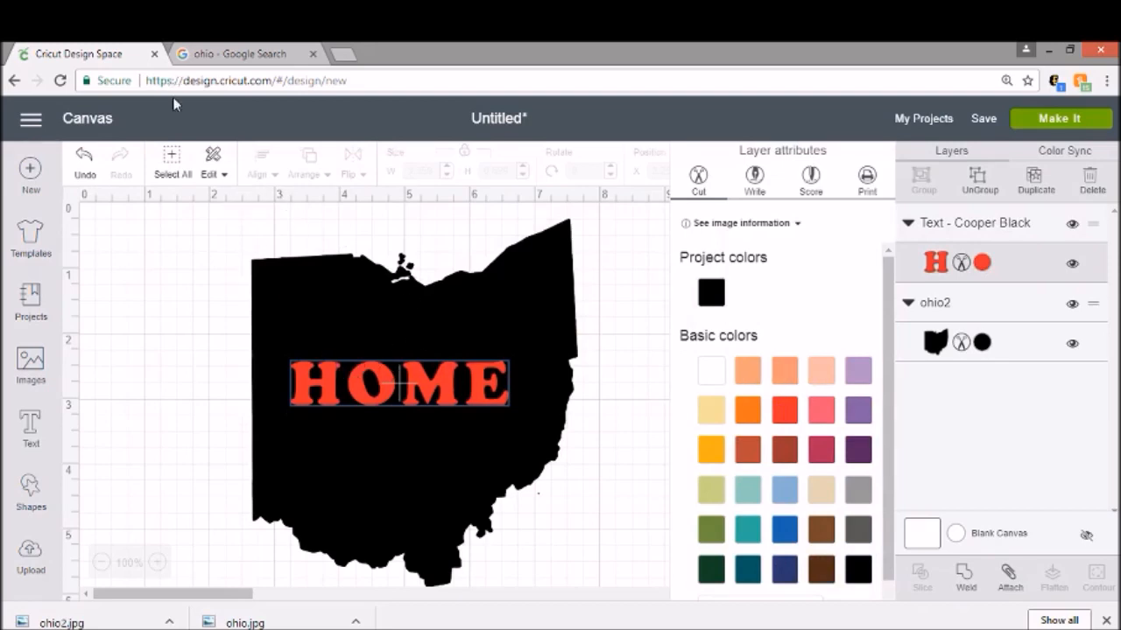
click(386, 385)
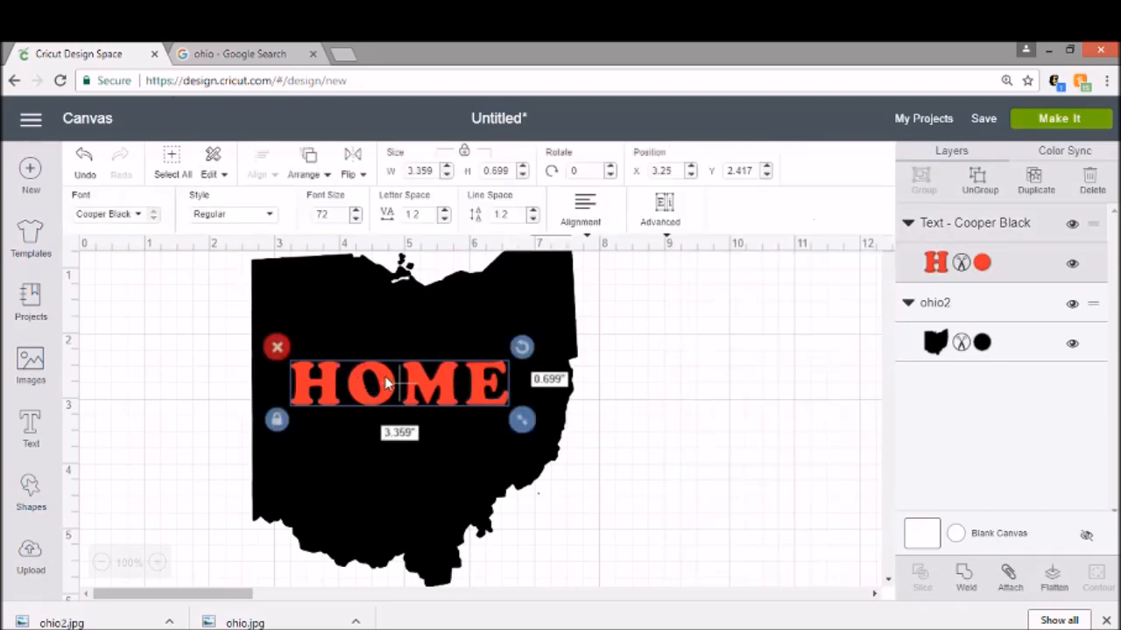
click(264, 214)
click(232, 283)
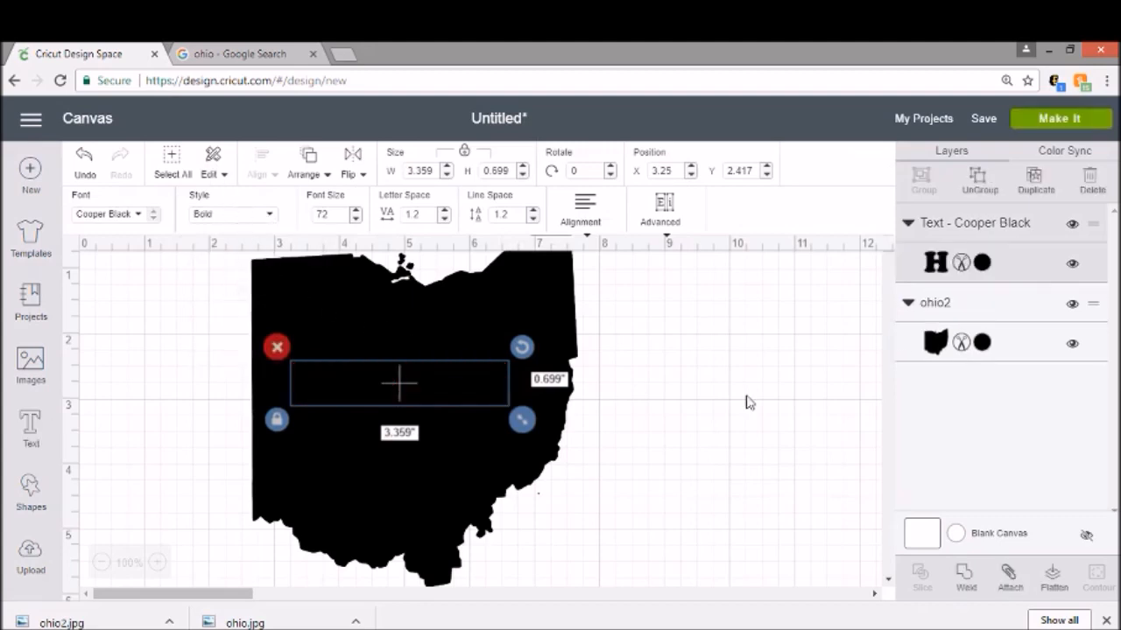
Step: Reapply red to the bold HOME text and move it higher within the Ohio shape
click(977, 264)
click(786, 420)
drag(436, 385, 478, 355)
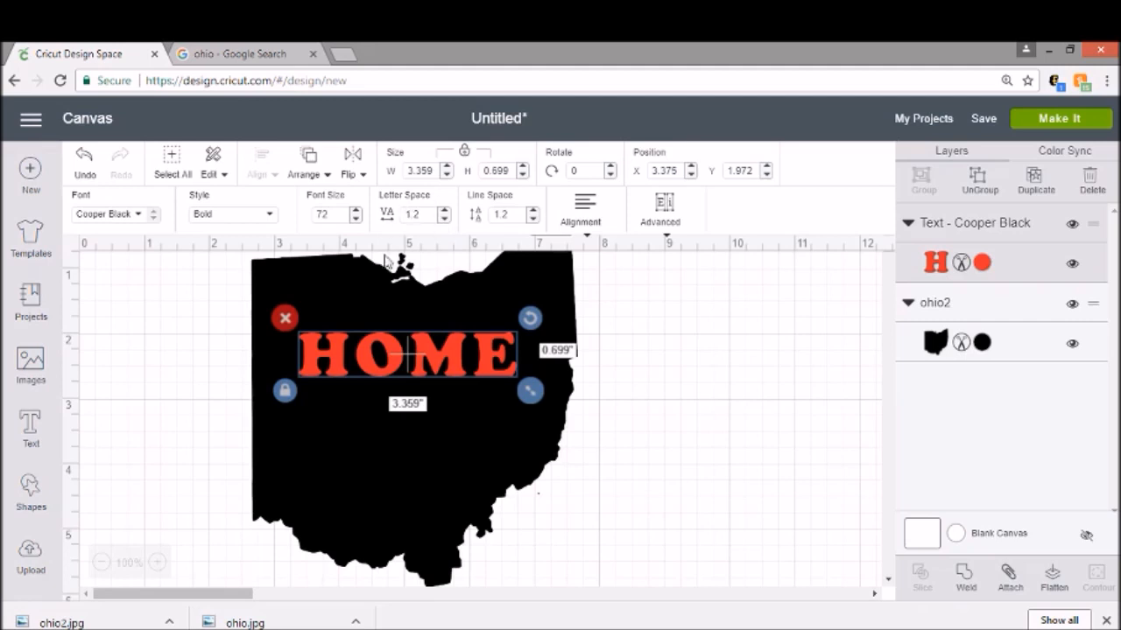
Step: Set the HOME text's letter spacing to -1
click(444, 219)
click(444, 218)
click(443, 219)
click(443, 219)
click(444, 219)
click(444, 219)
click(444, 219)
click(444, 219)
click(444, 219)
click(444, 219)
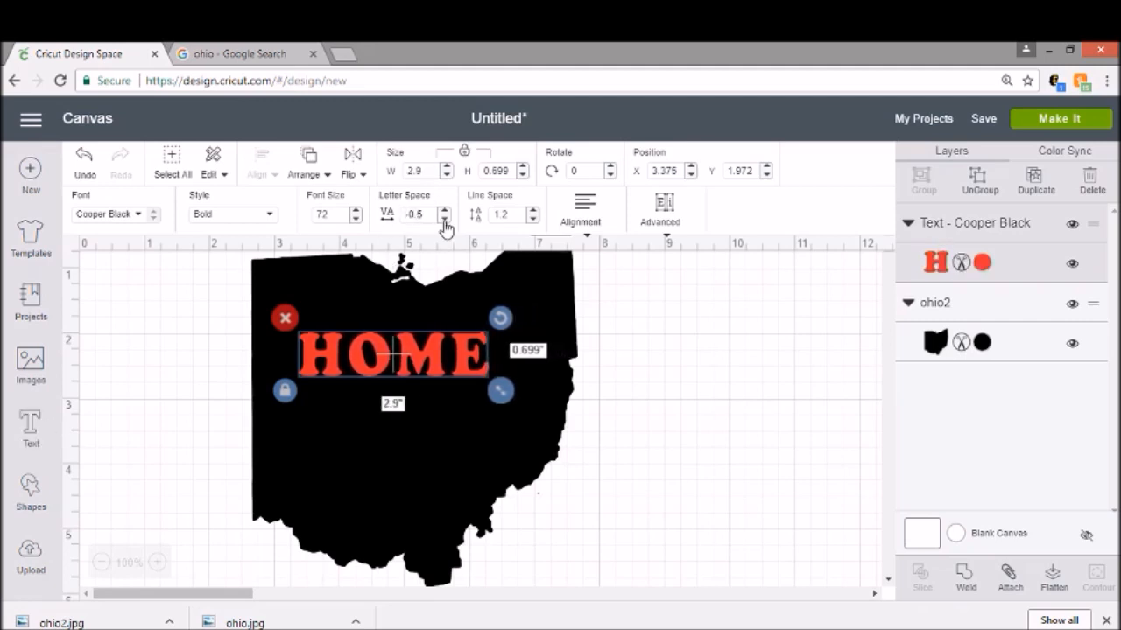
click(444, 219)
click(444, 219)
click(444, 219)
click(444, 219)
click(444, 219)
click(444, 219)
click(444, 219)
click(444, 219)
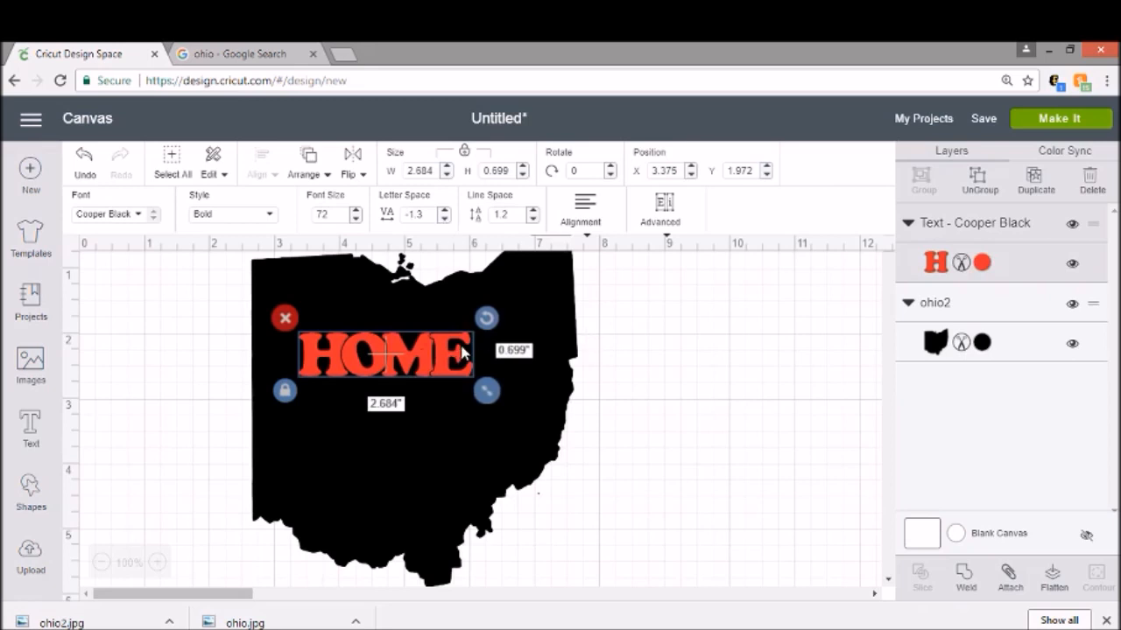
click(445, 213)
click(445, 212)
click(444, 213)
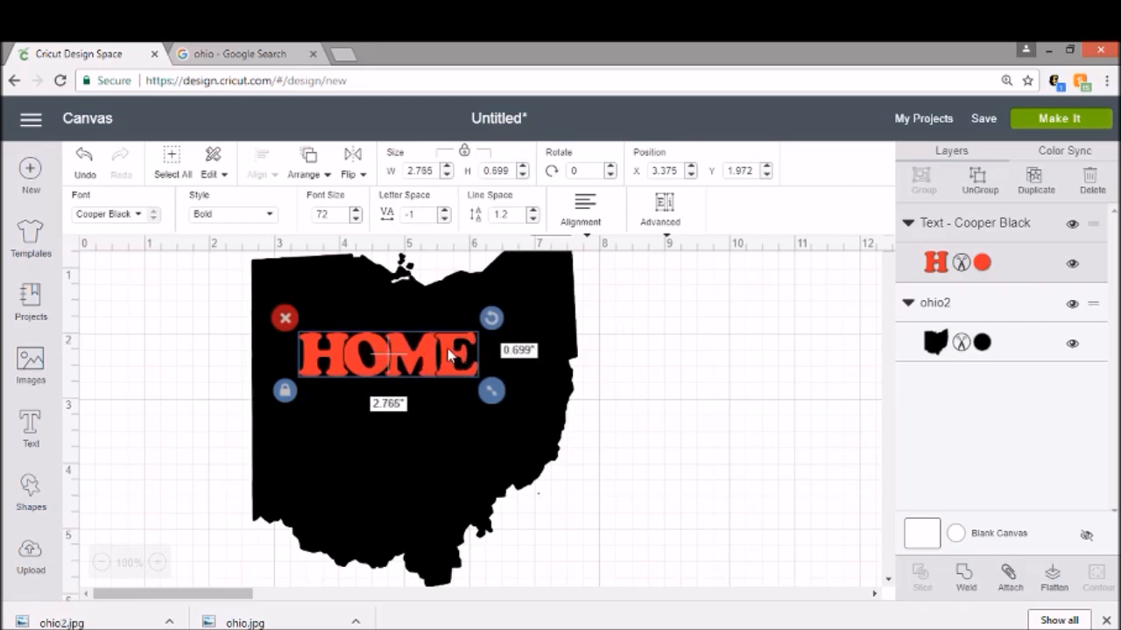
Step: Unlock the HOME text's proportions and stretch it to about 5.36 in wide and 4.96 in tall over the Ohio shape
click(638, 380)
click(418, 351)
click(285, 391)
drag(493, 396, 497, 598)
drag(433, 438, 423, 346)
drag(487, 499, 602, 578)
drag(479, 401, 426, 398)
drag(560, 572, 609, 574)
mouse_move(530, 462)
mouse_down()
mouse_move(530, 448)
mouse_move(530, 466)
mouse_up()
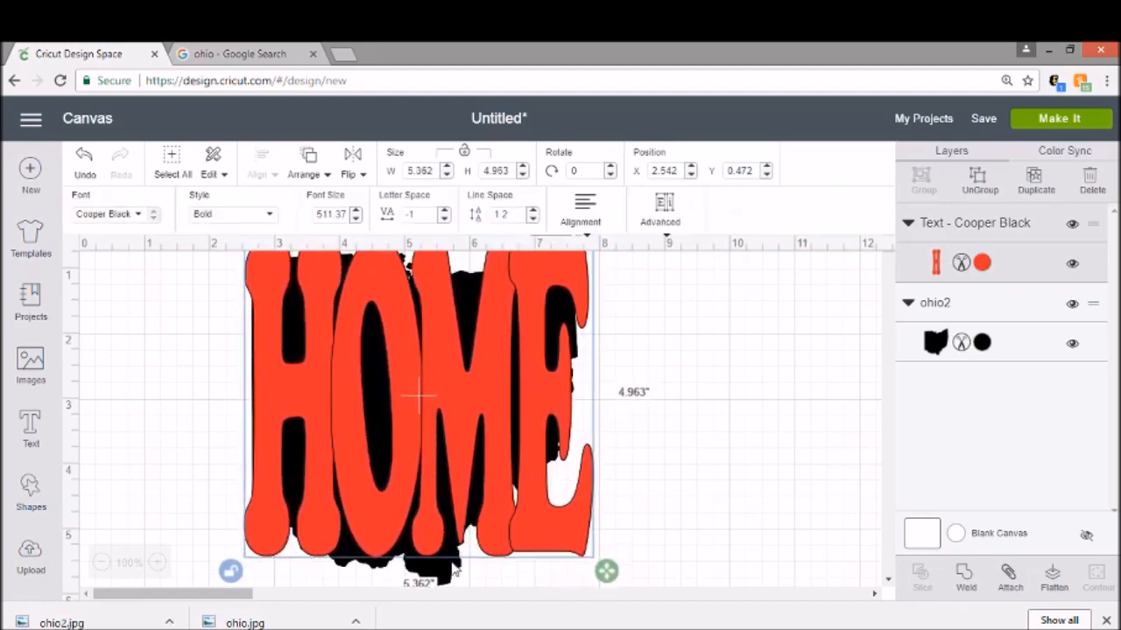
Step: Ungroup the HOME text into separate letters
click(792, 462)
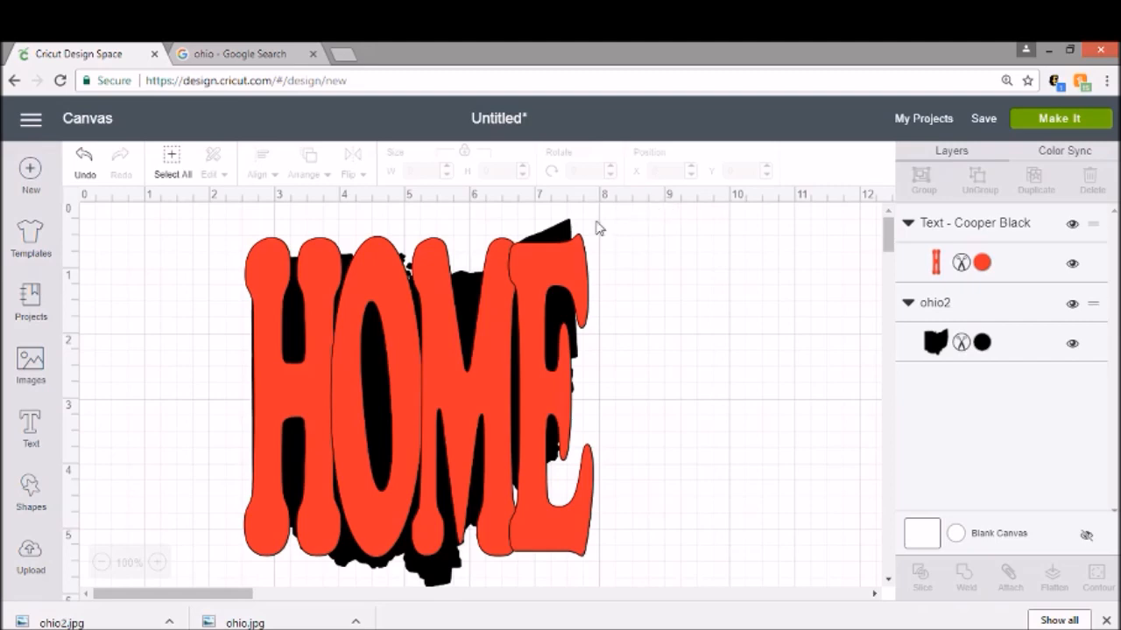
click(574, 293)
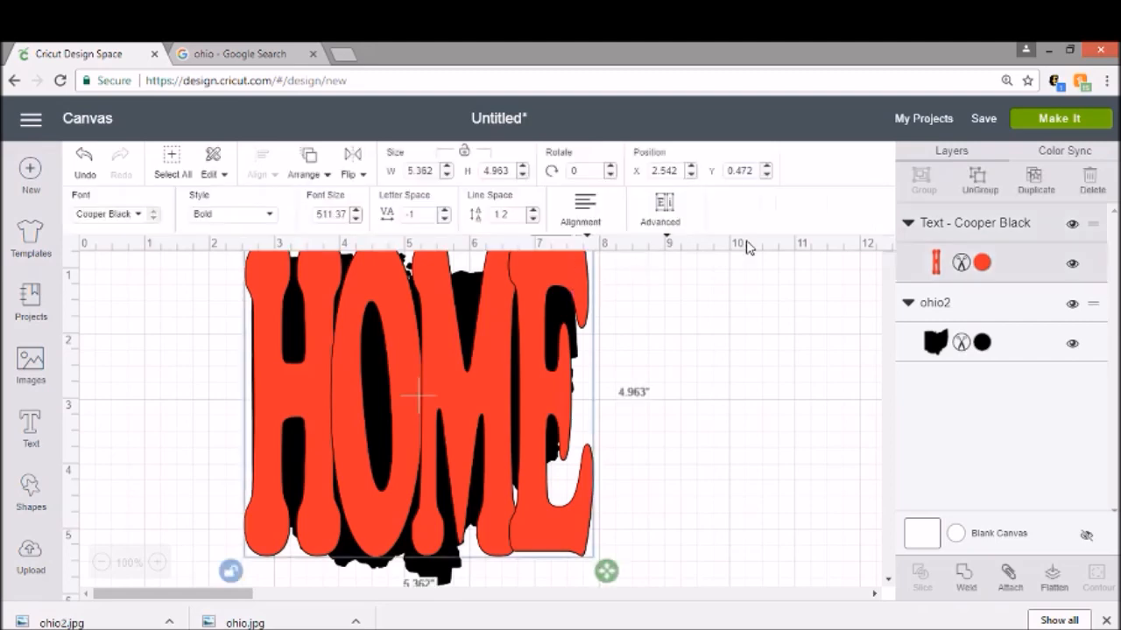
click(978, 186)
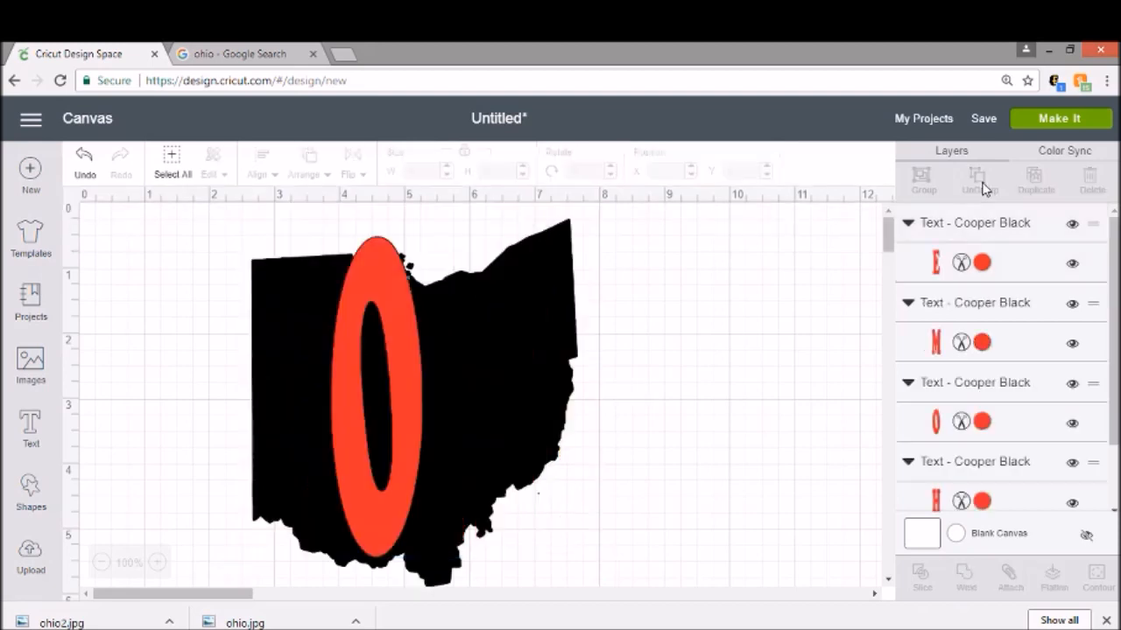
Step: Unlock the E's proportions, shorten it to about 3.76 in tall, and raise it at the word's right end
click(565, 270)
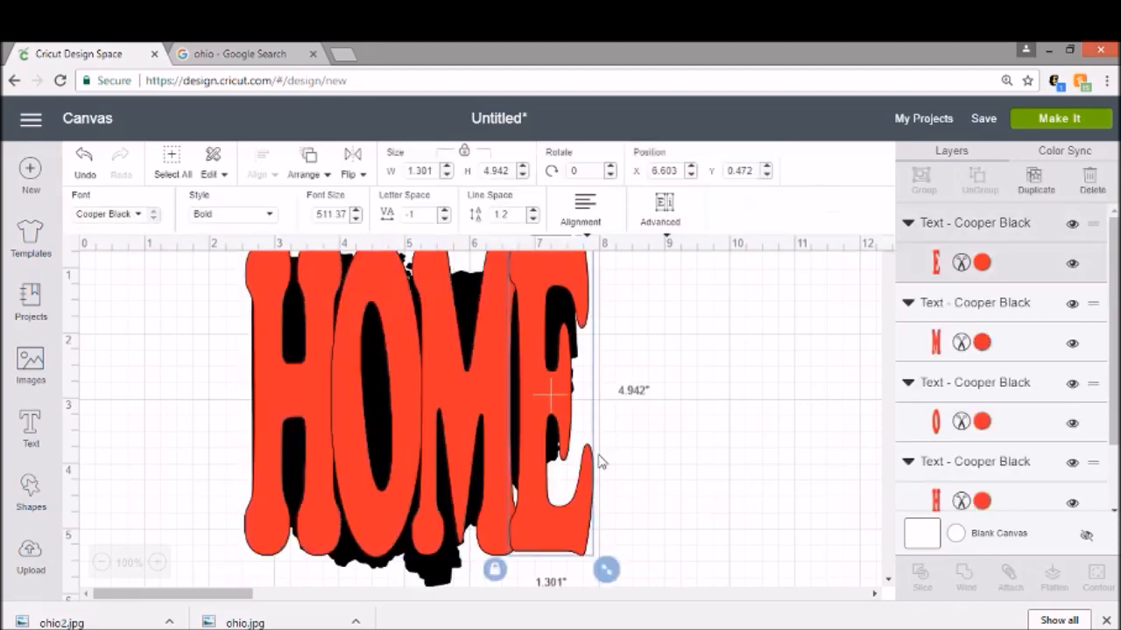
click(494, 571)
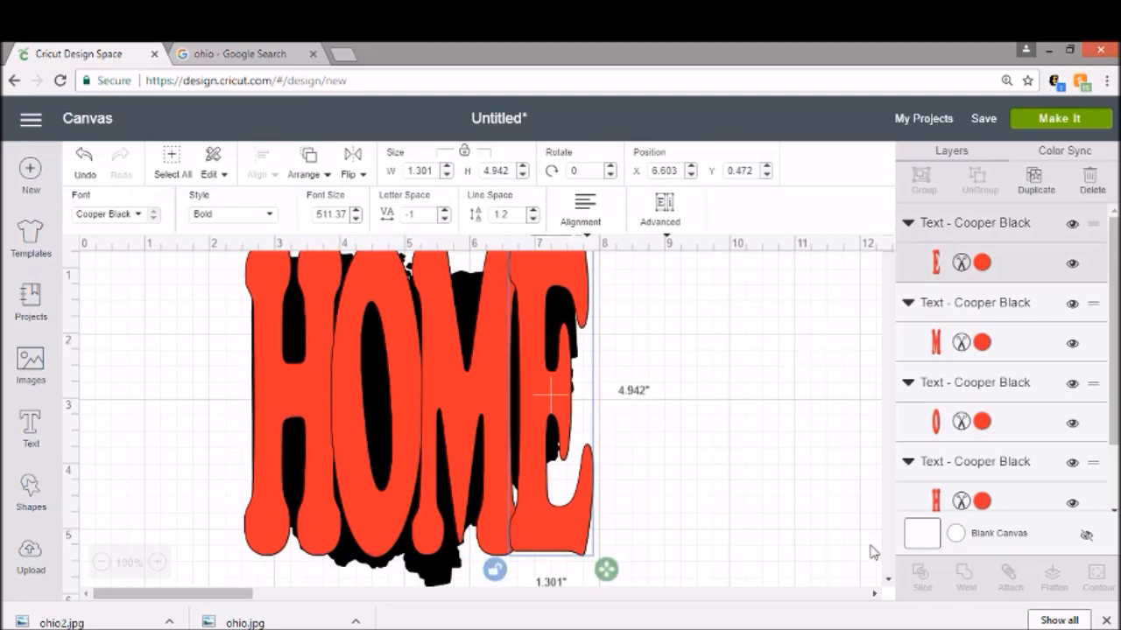
click(821, 454)
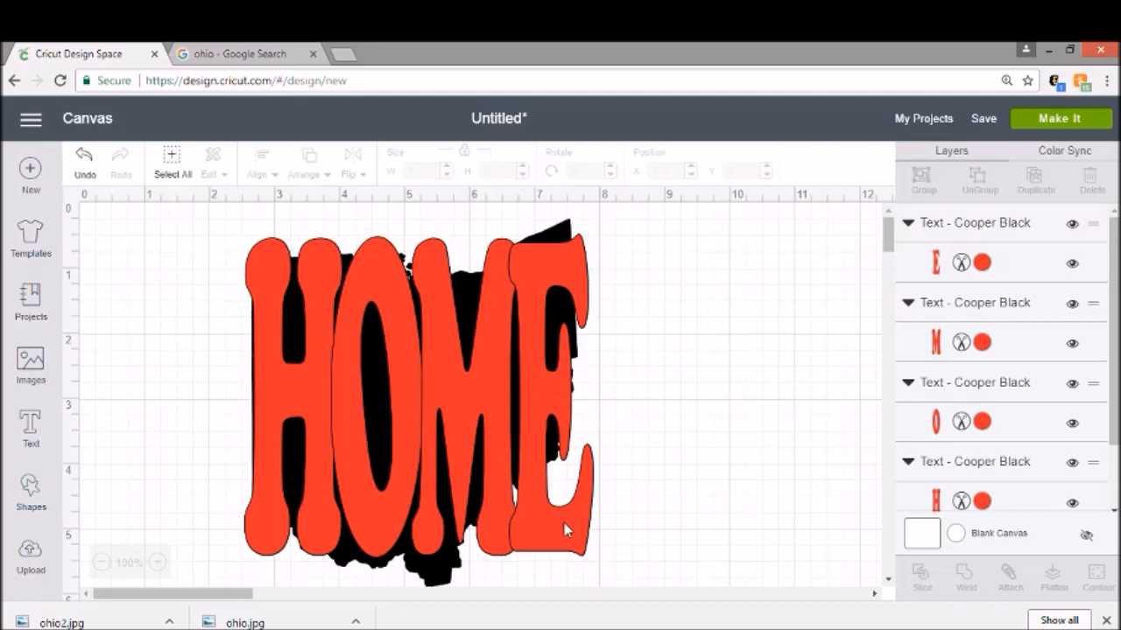
click(565, 530)
click(603, 545)
click(582, 543)
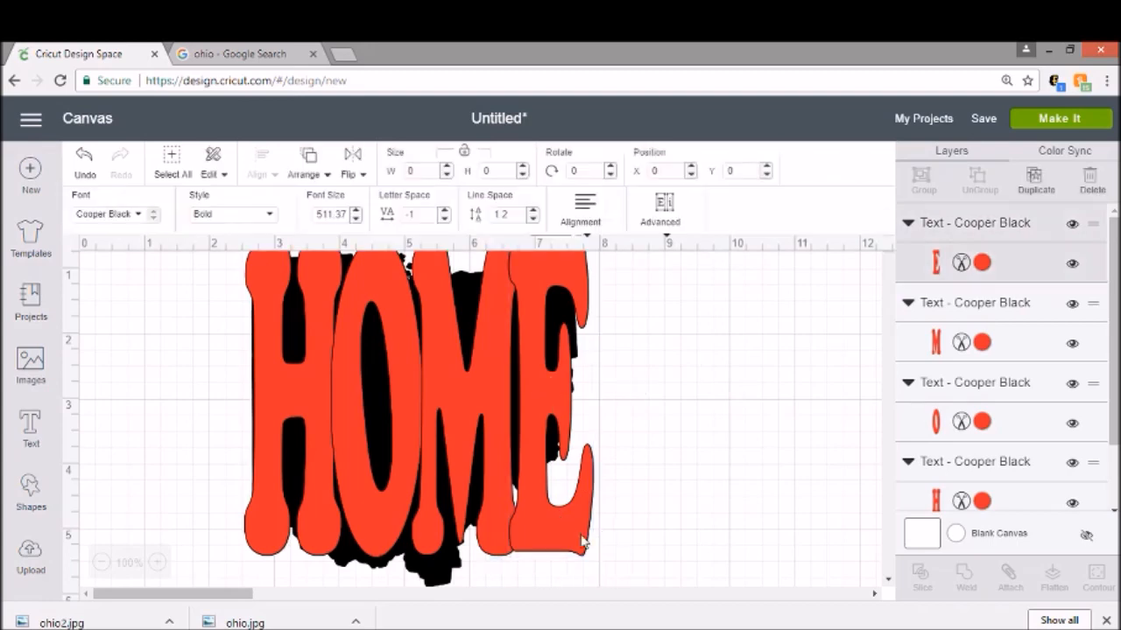
drag(603, 570, 594, 493)
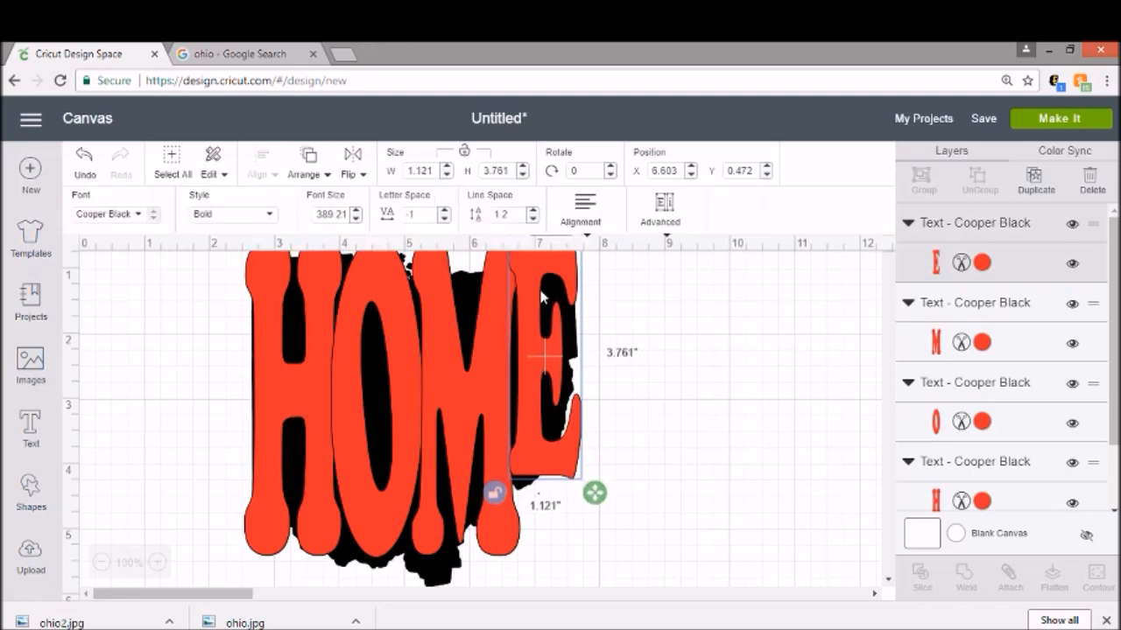
mouse_move(545, 295)
mouse_down()
mouse_move(545, 263)
mouse_move(552, 303)
mouse_up()
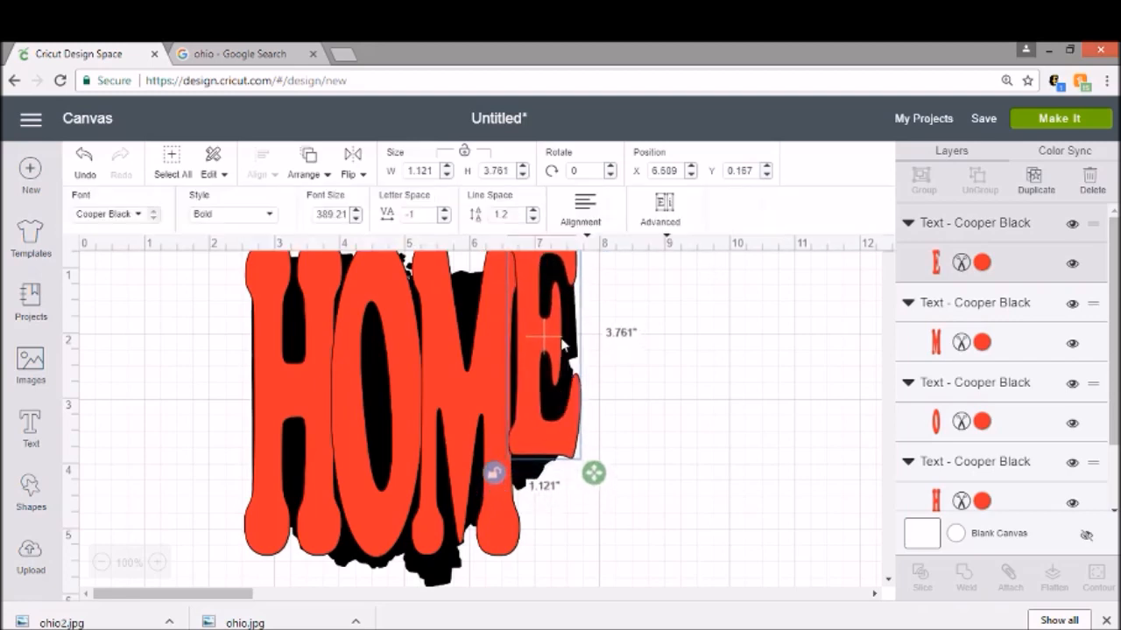
drag(594, 473, 619, 512)
Step: Stretch the M to about 1.81 in wide and 5.31 in tall
click(496, 321)
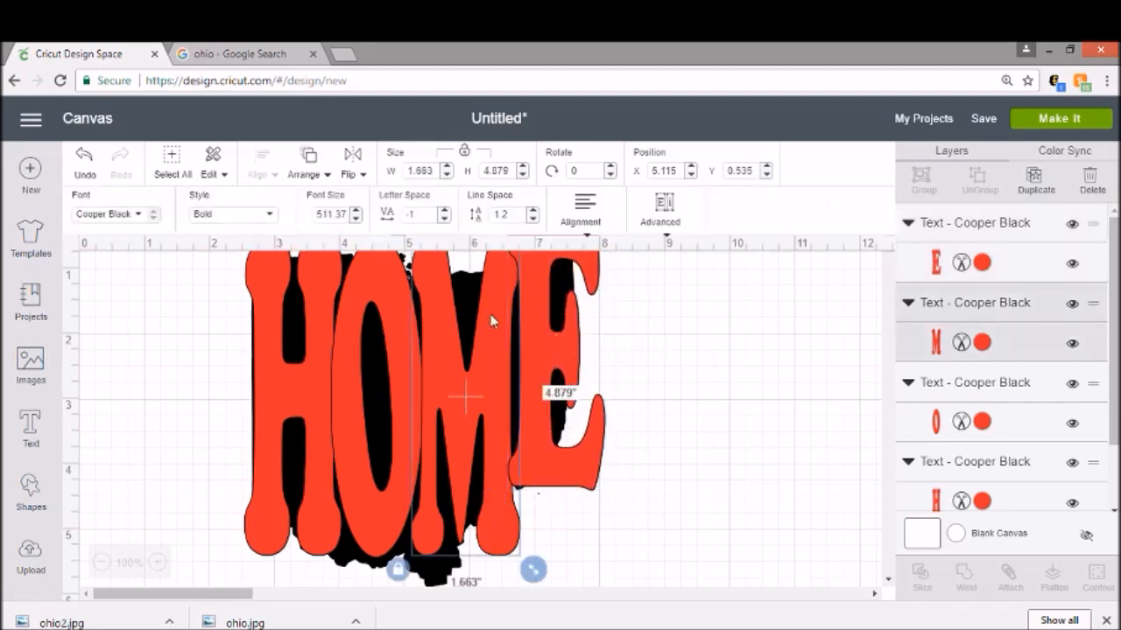
drag(529, 579, 543, 598)
scroll(570, 528, down, 3)
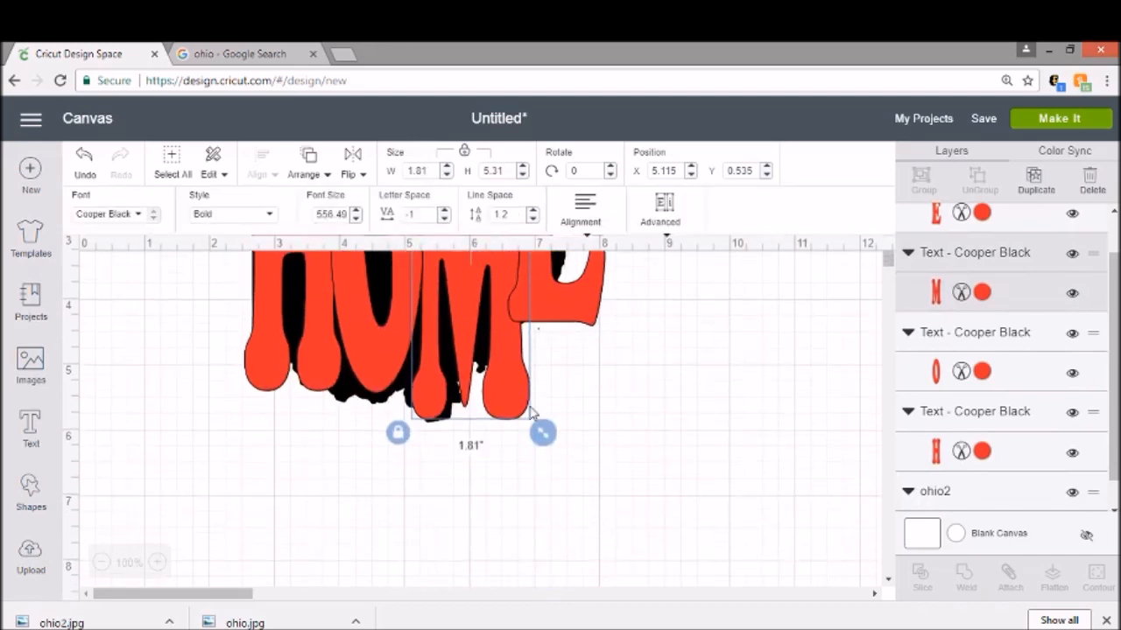
drag(543, 438, 546, 439)
click(613, 442)
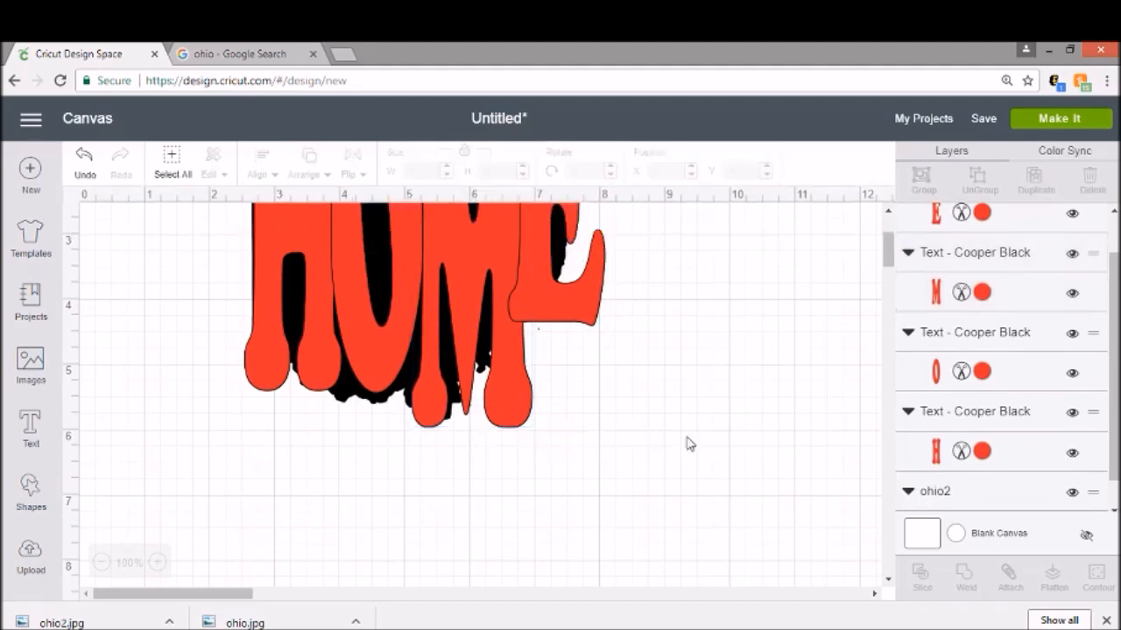
Step: Select all four letters, scale them to about 3.57 by 3.73 in, and move them onto the Ohio shape
drag(417, 454, 271, 329)
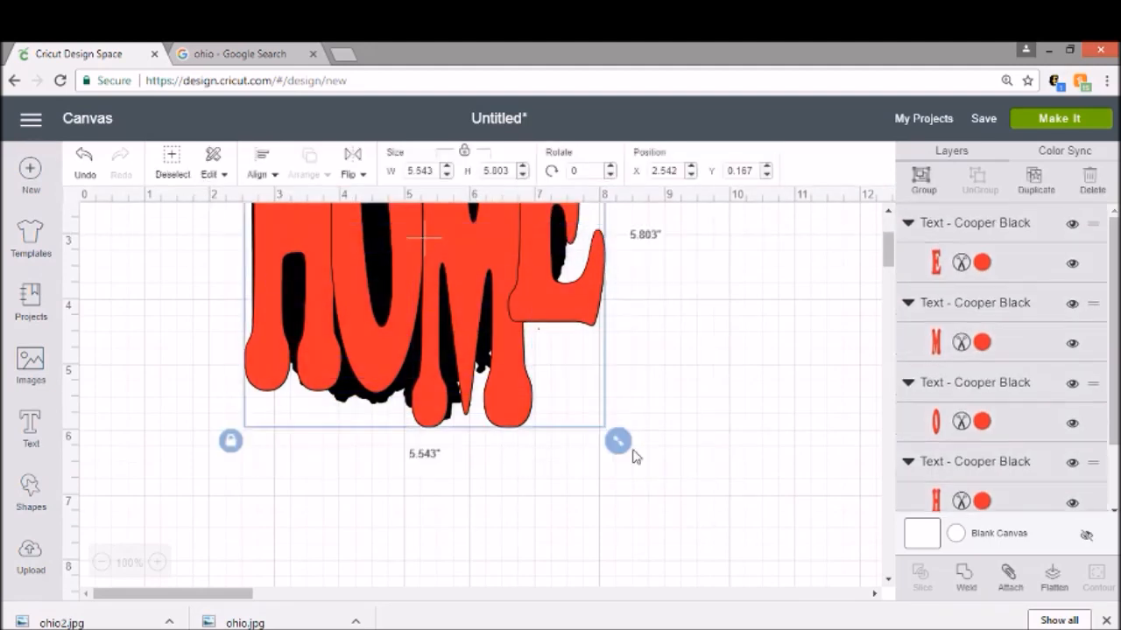
drag(617, 442, 490, 306)
scroll(531, 345, up, 3)
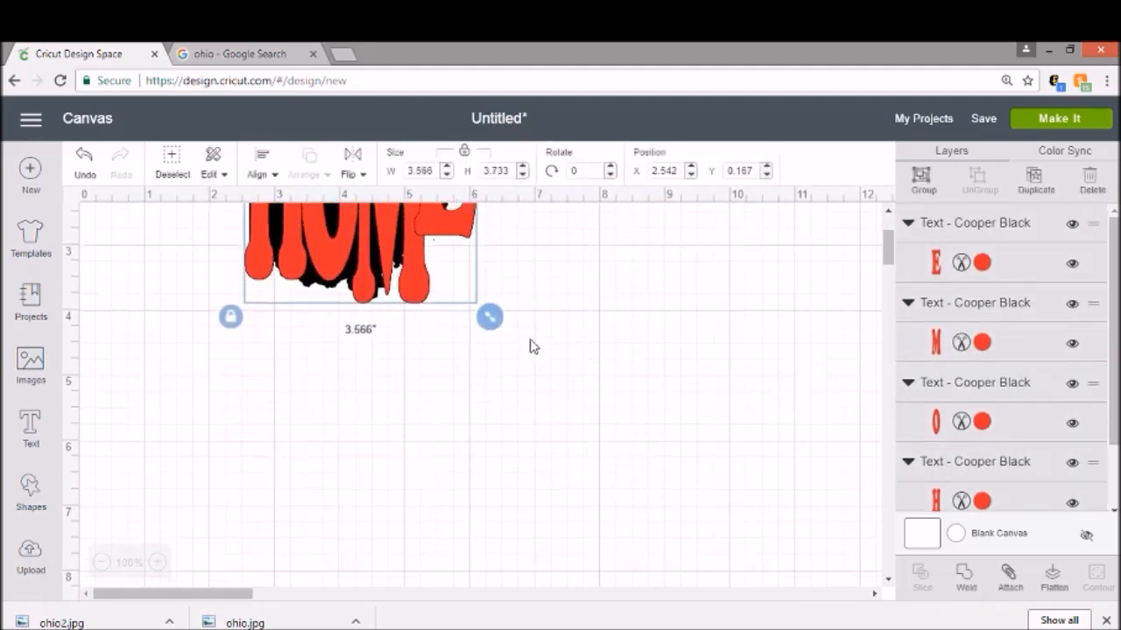
drag(386, 280, 468, 374)
click(628, 432)
Step: Enlarge the O slightly
click(447, 426)
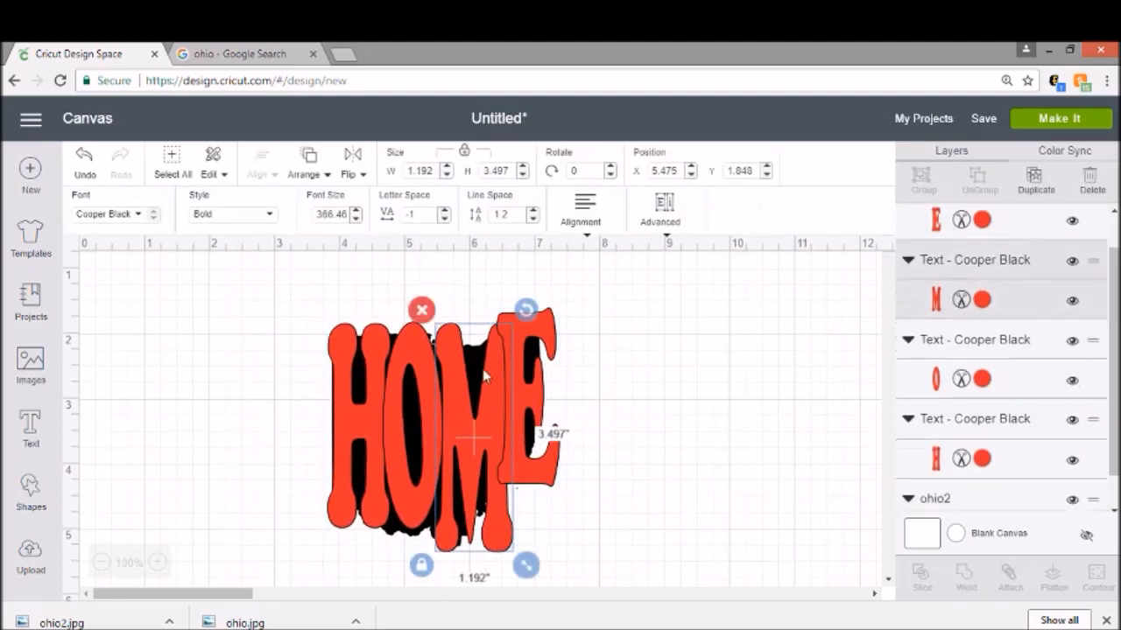
click(421, 519)
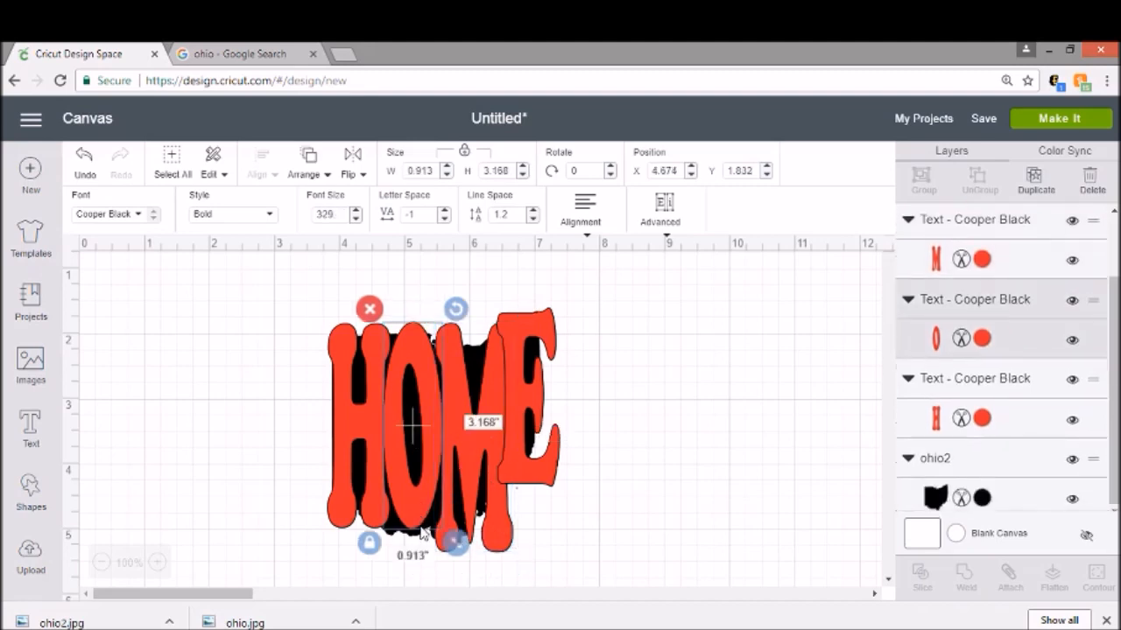
drag(456, 543, 458, 553)
Step: Enlarge the H slightly
click(367, 417)
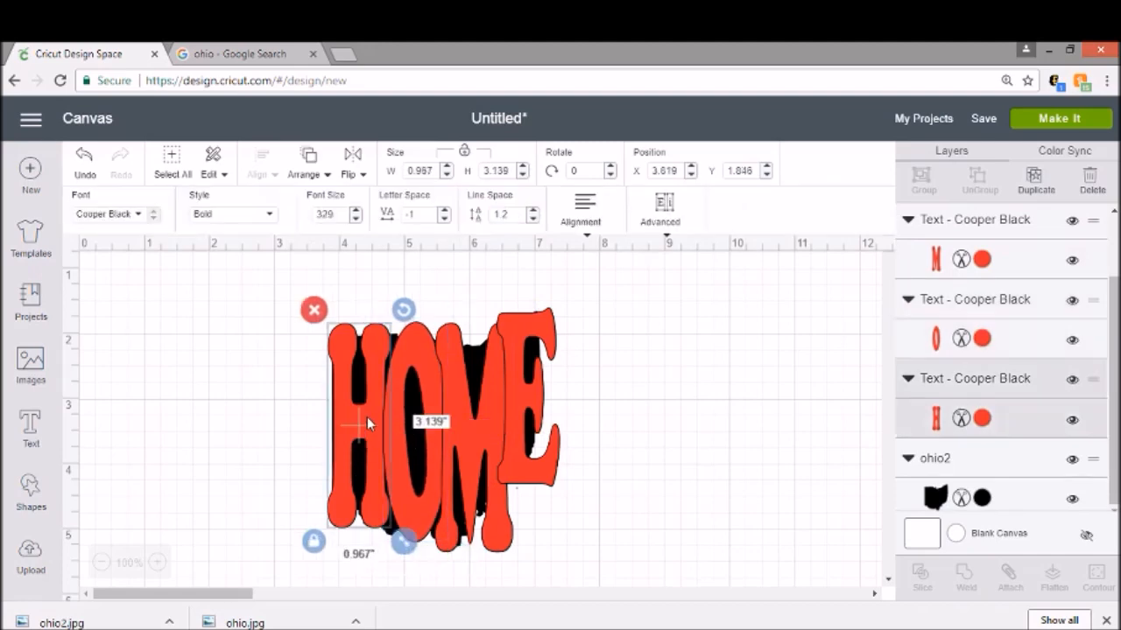
drag(405, 542, 415, 551)
click(590, 479)
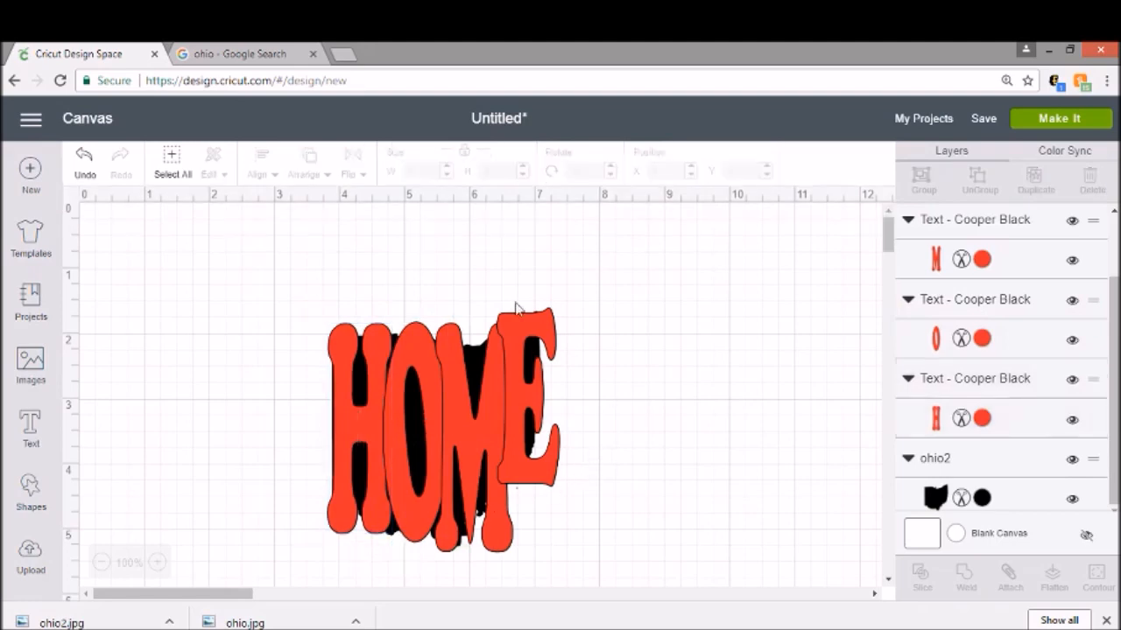
Step: Move the M up and enlarge it to about 1.21 by 3.71 in
click(490, 407)
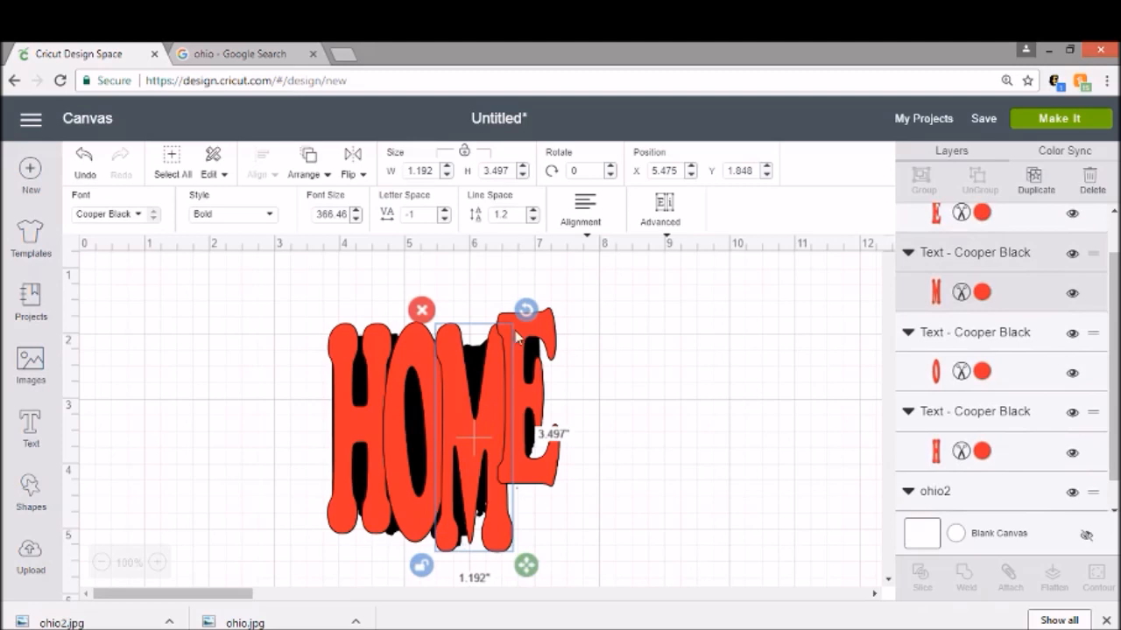
drag(477, 464, 473, 436)
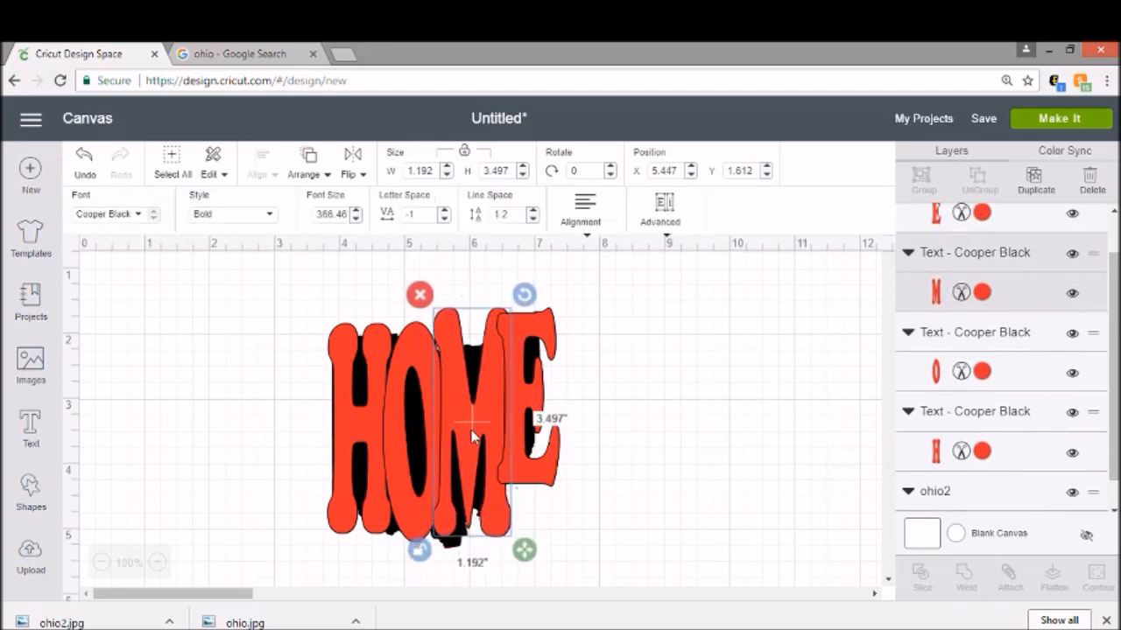
mouse_move(524, 550)
mouse_down()
mouse_move(535, 570)
mouse_move(526, 563)
mouse_up()
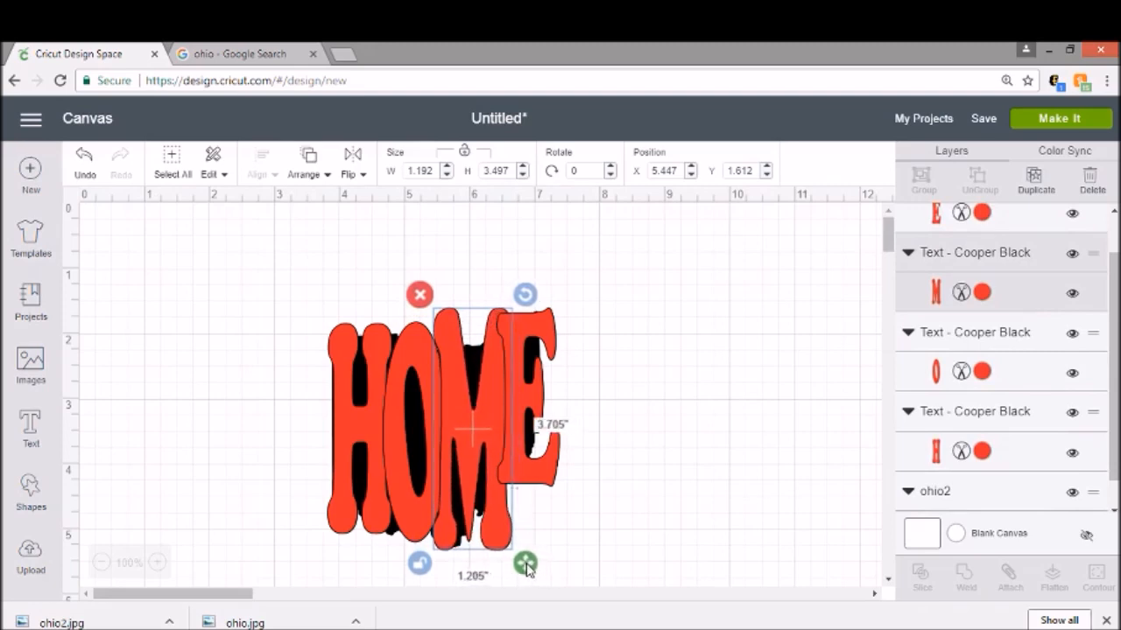
click(620, 381)
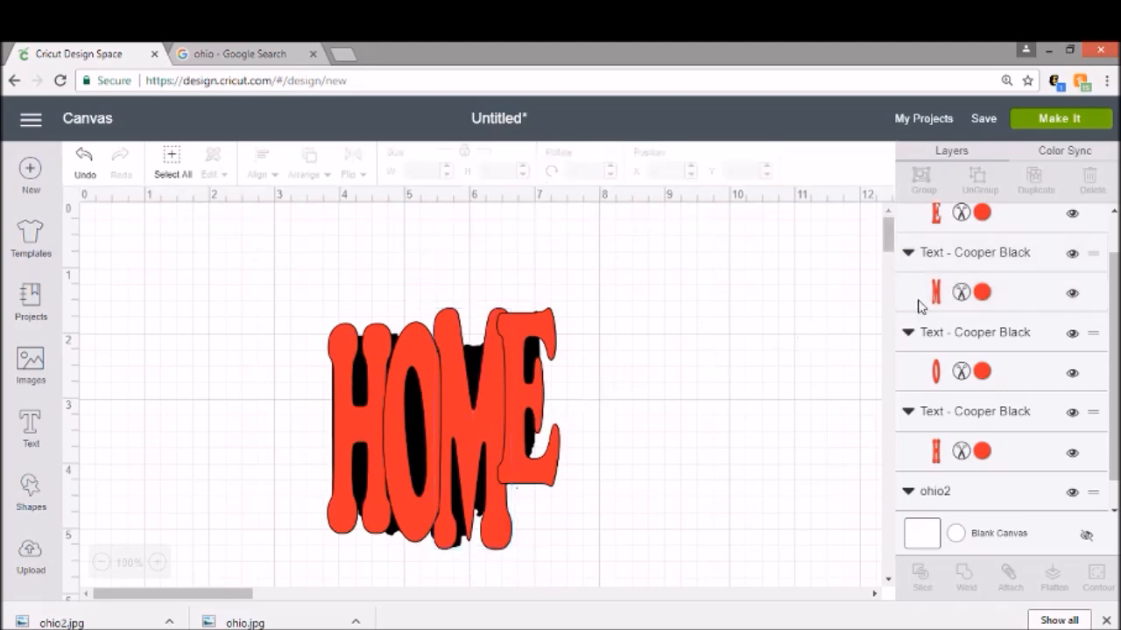
Step: Select the four letter layers and group them
scroll(953, 299, up, 1)
click(971, 231)
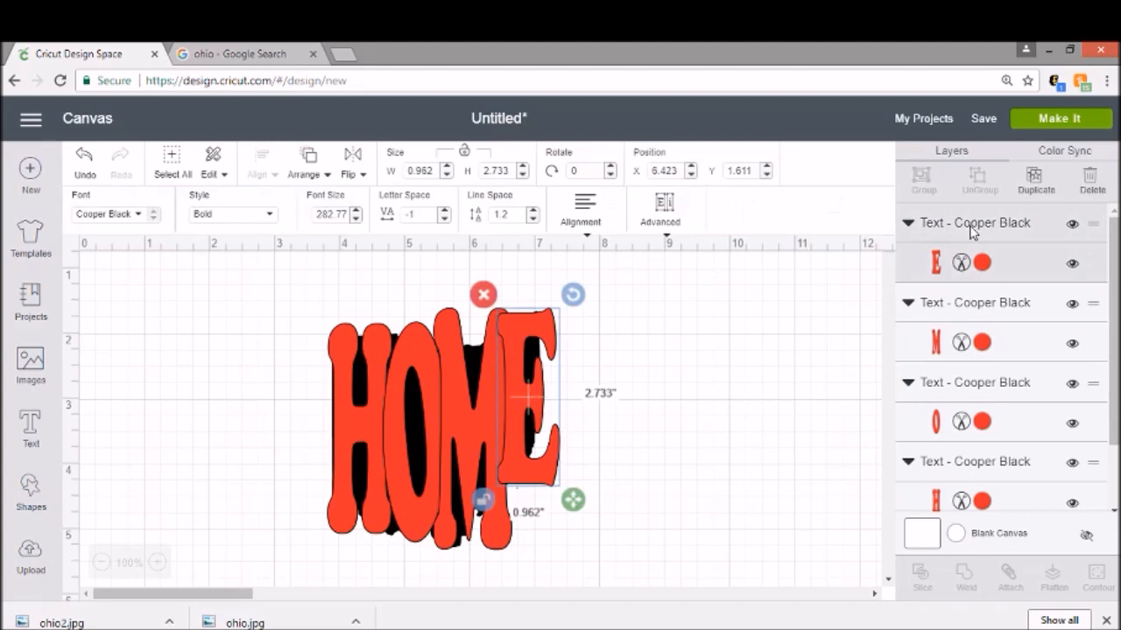
shift+click(995, 307)
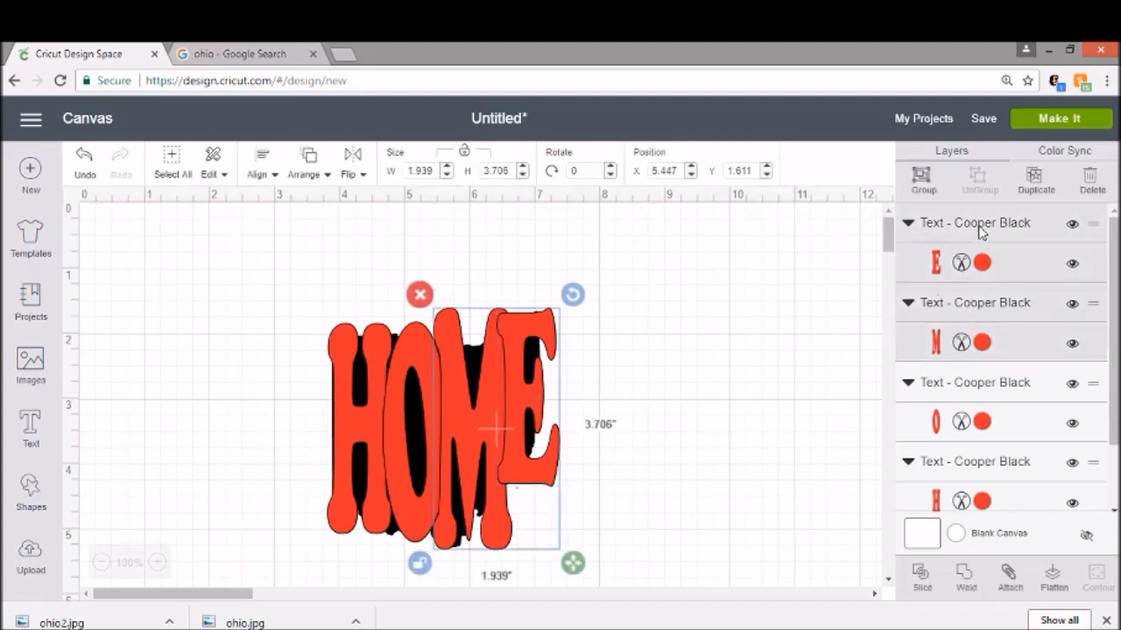
click(981, 230)
shift+click(981, 314)
shift+click(992, 385)
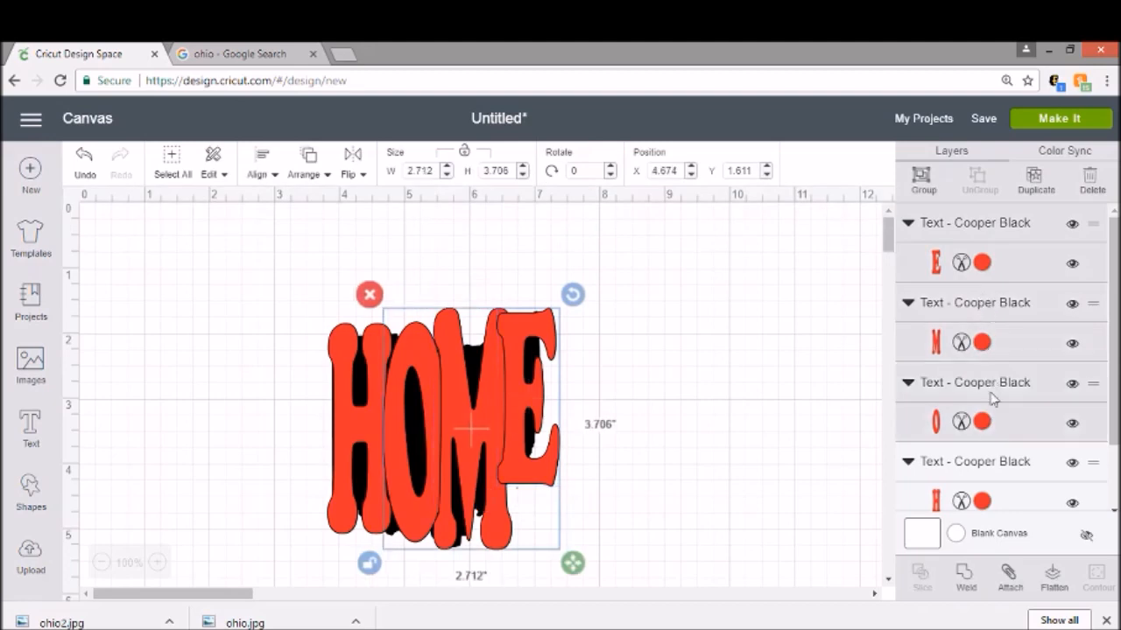
shift+click(995, 456)
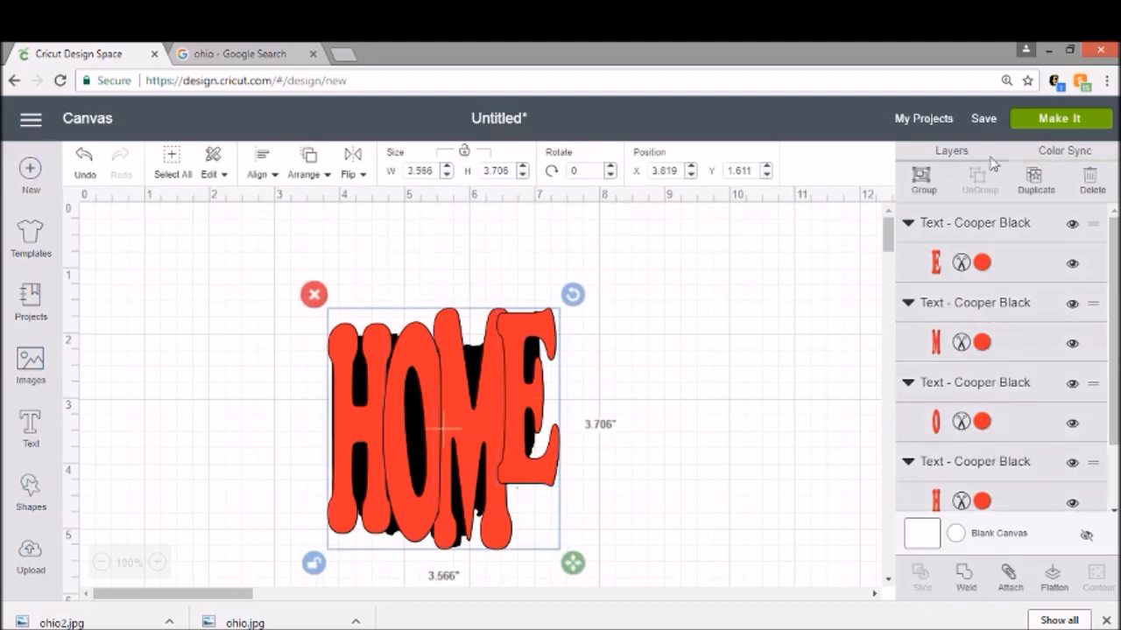
click(921, 183)
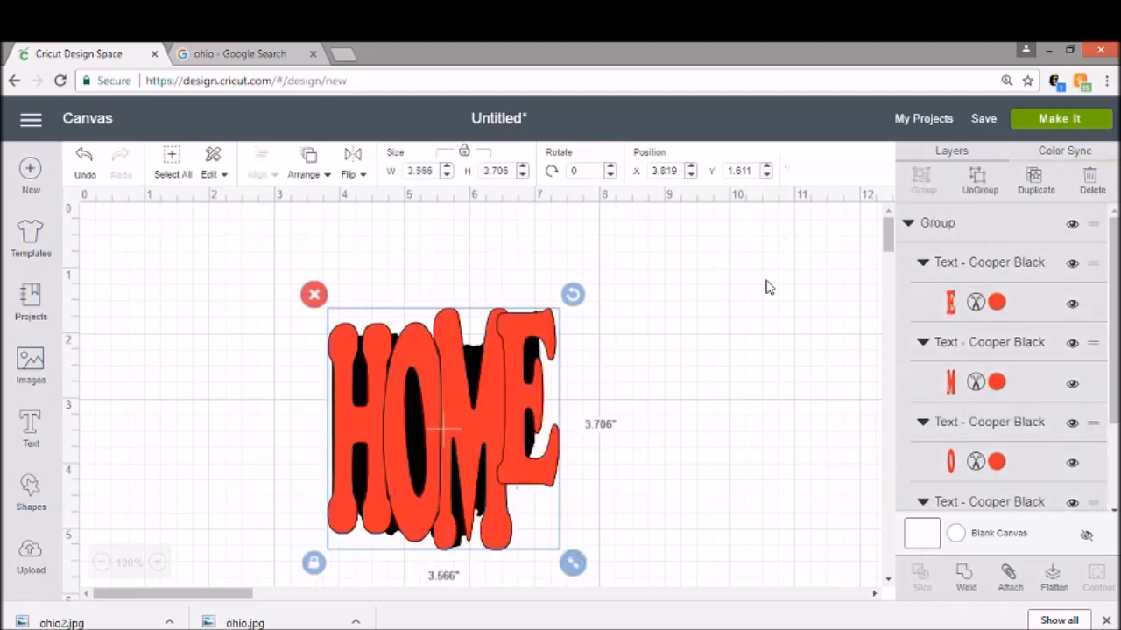
Step: Nudge the grouped letters slightly down over the Ohio shape
click(784, 369)
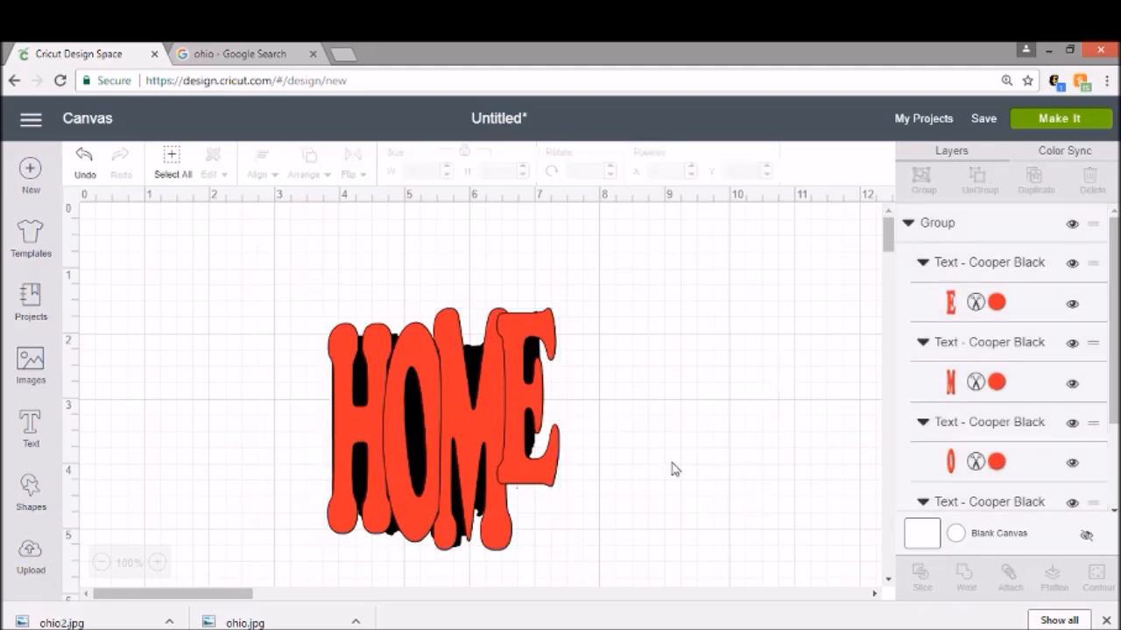
drag(313, 244, 574, 565)
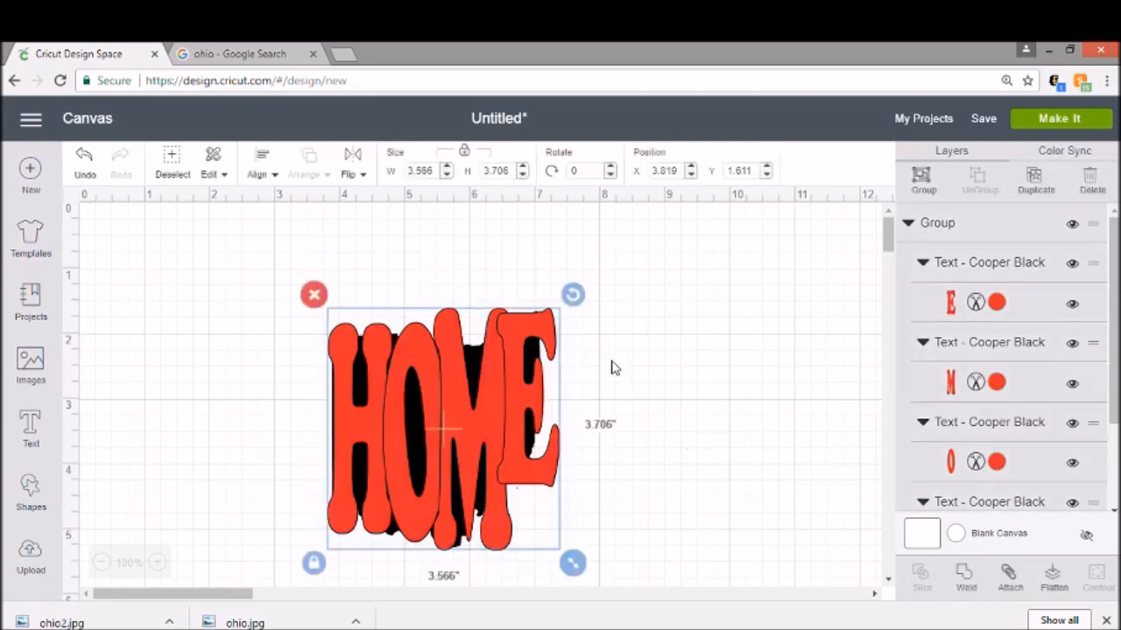
click(650, 398)
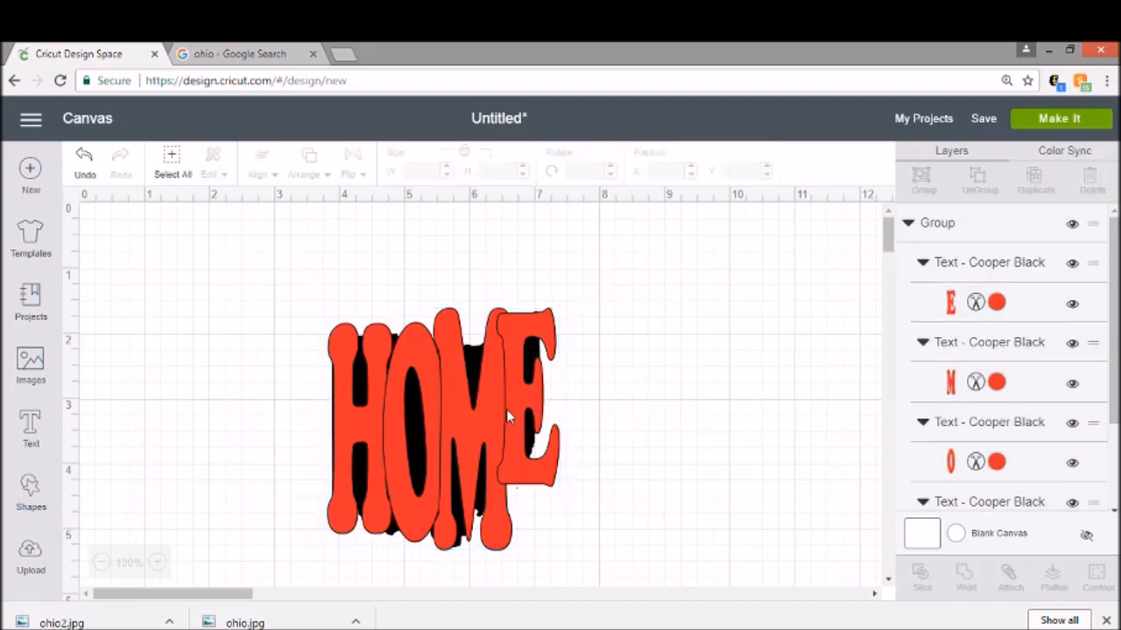
mouse_move(527, 394)
mouse_down()
mouse_move(801, 332)
mouse_move(525, 388)
mouse_move(528, 405)
mouse_up()
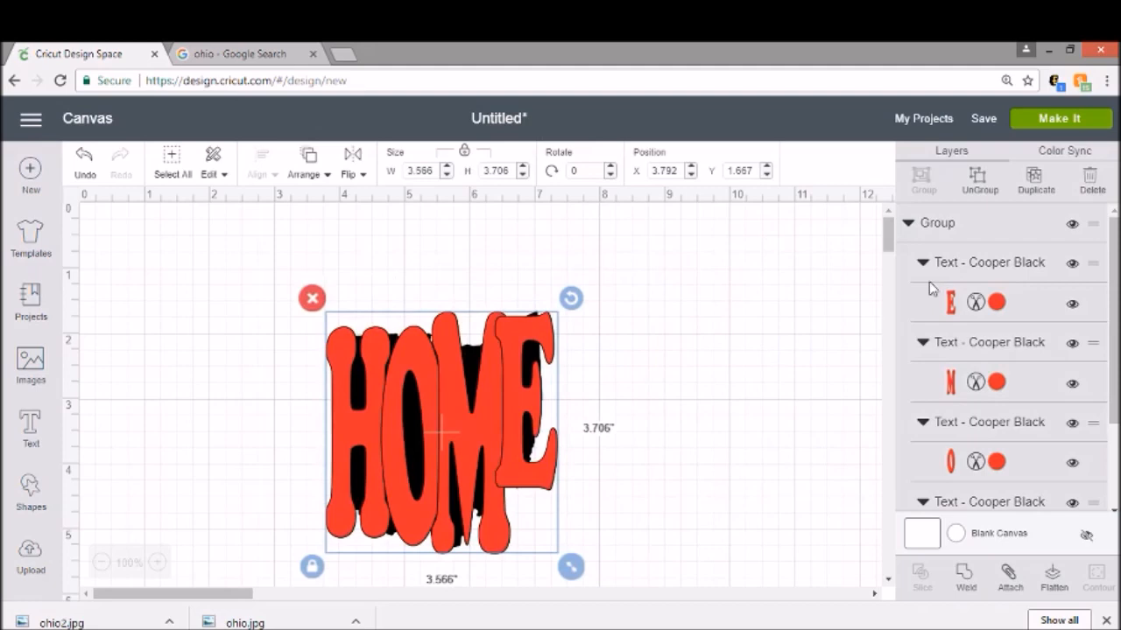
Step: Select the four letter layers and weld them together
click(1007, 263)
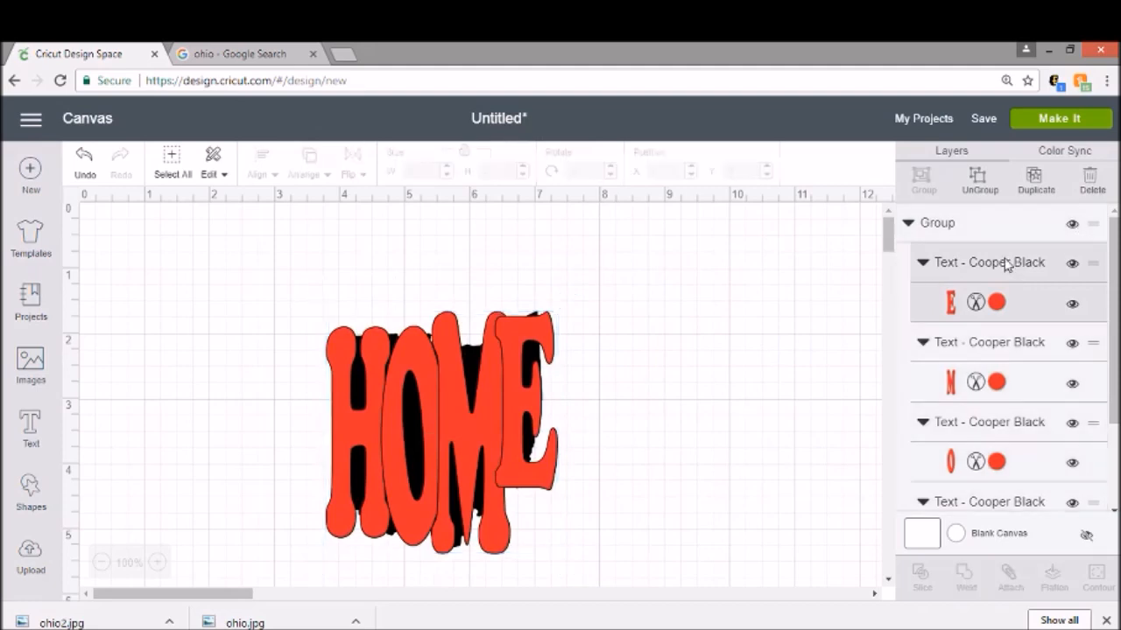
shift+click(990, 348)
shift+click(989, 427)
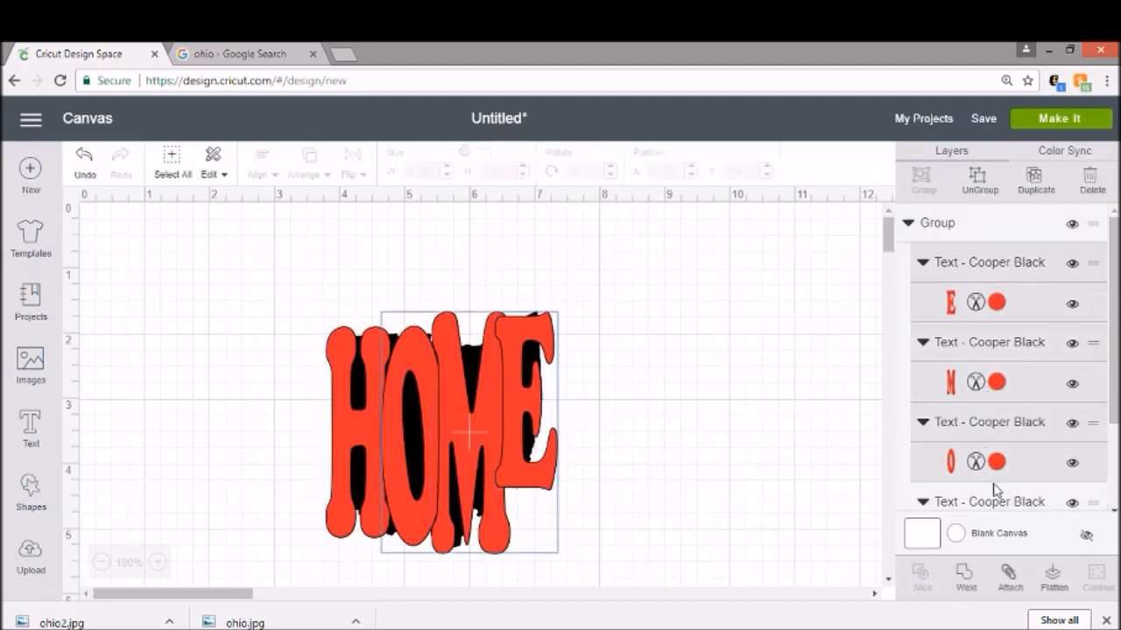
shift+click(996, 502)
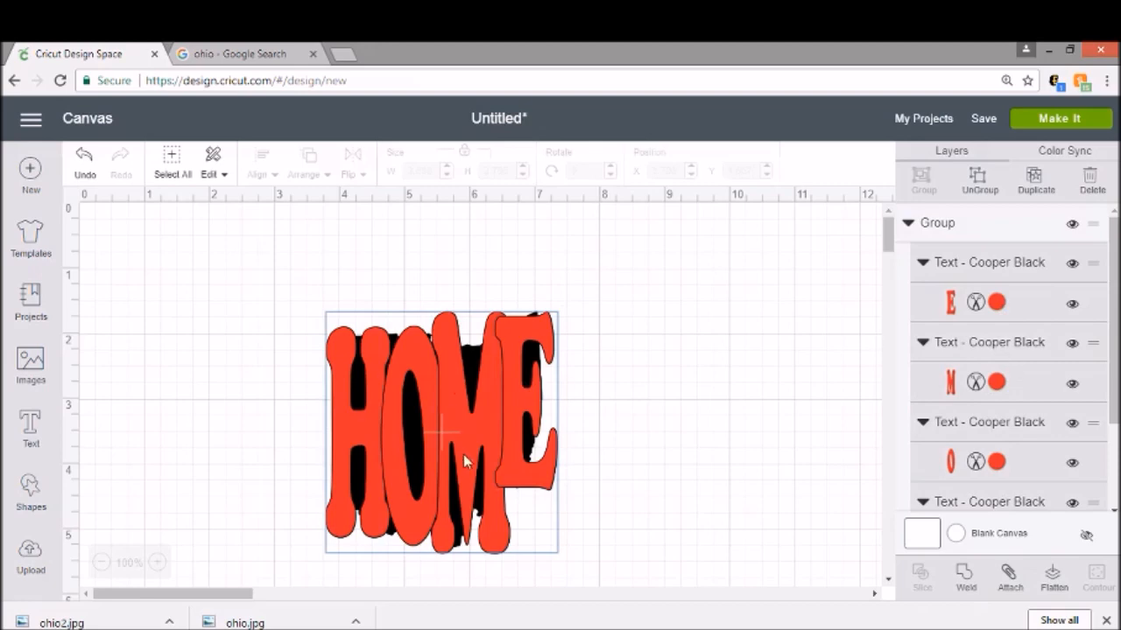
click(964, 581)
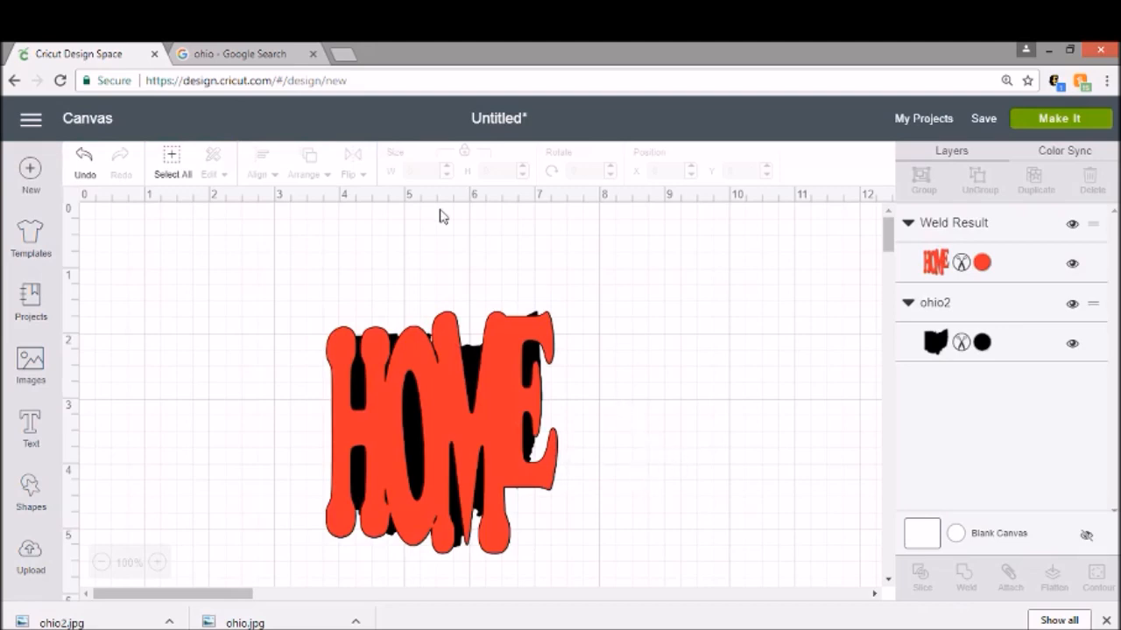
Step: Slice the welded lettering with the Ohio silhouette and delete the leftover pieces
drag(266, 250, 616, 582)
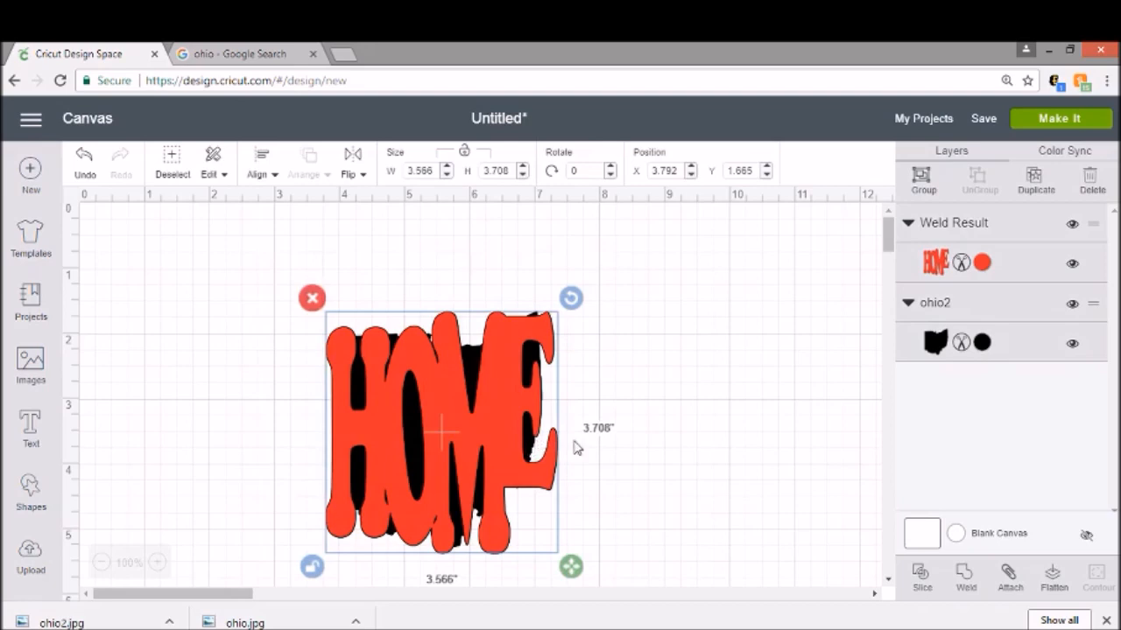
click(920, 576)
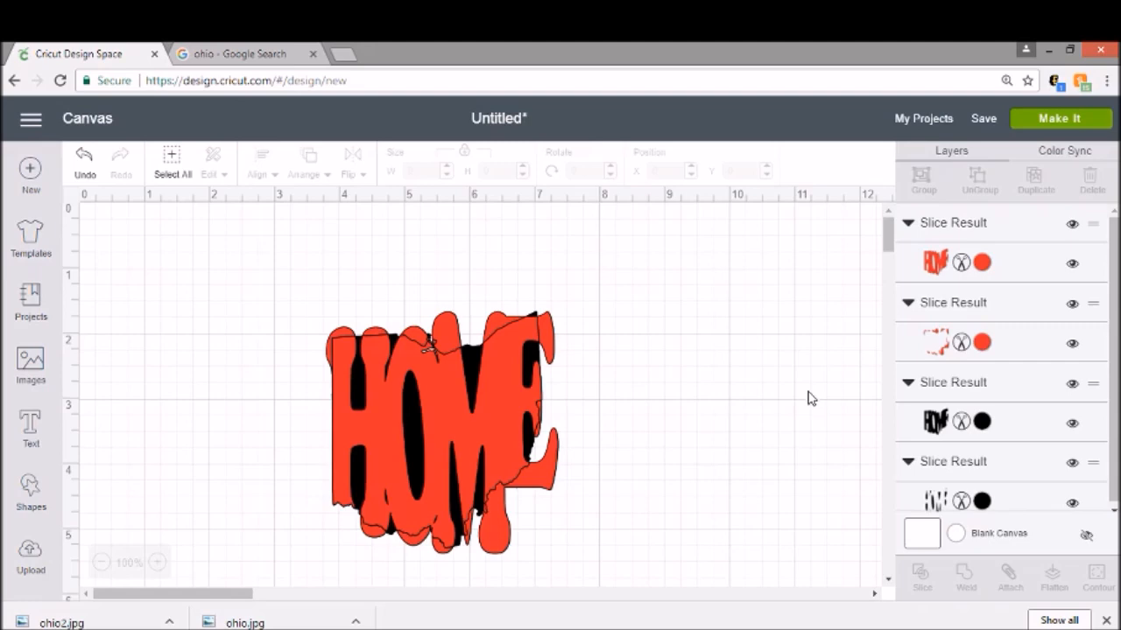
drag(551, 340, 792, 313)
click(559, 270)
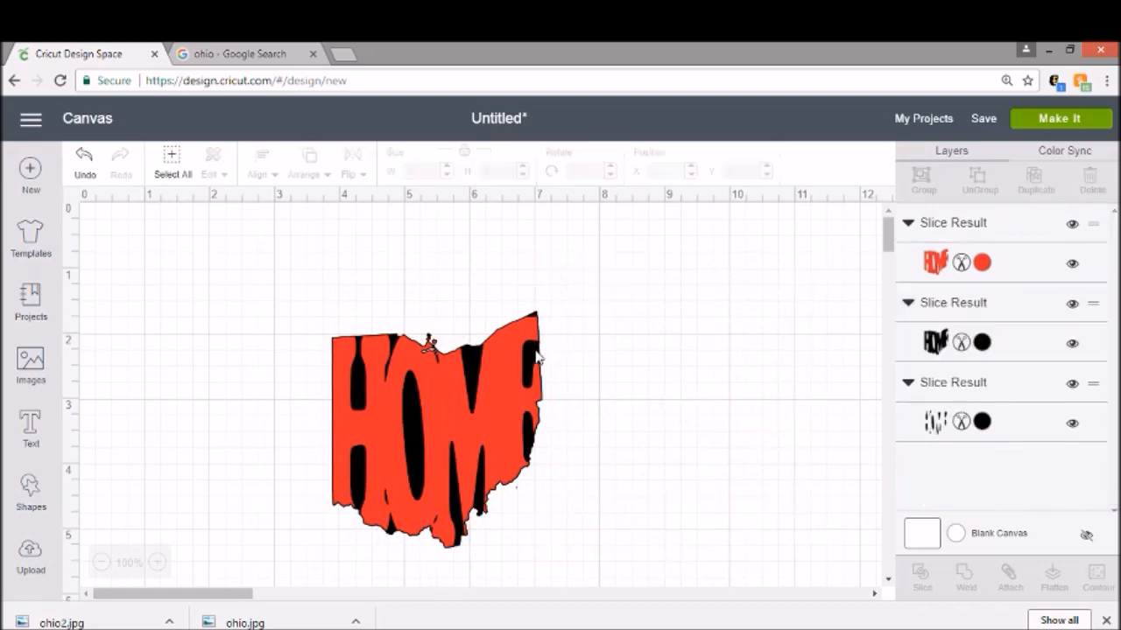
drag(537, 355, 768, 313)
drag(488, 393, 377, 417)
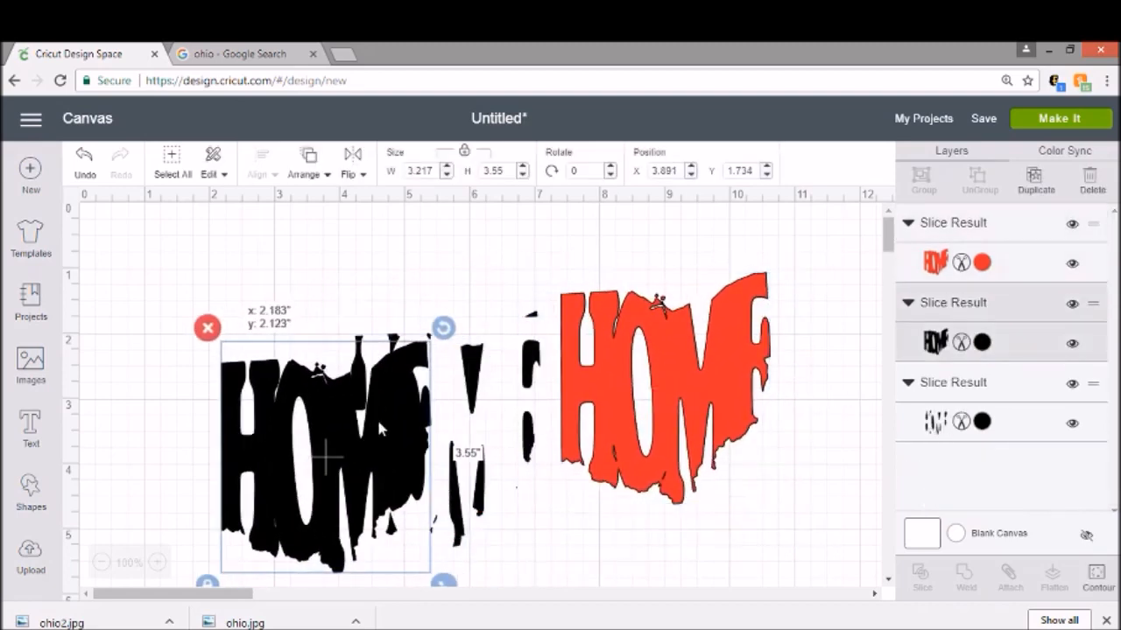
click(207, 327)
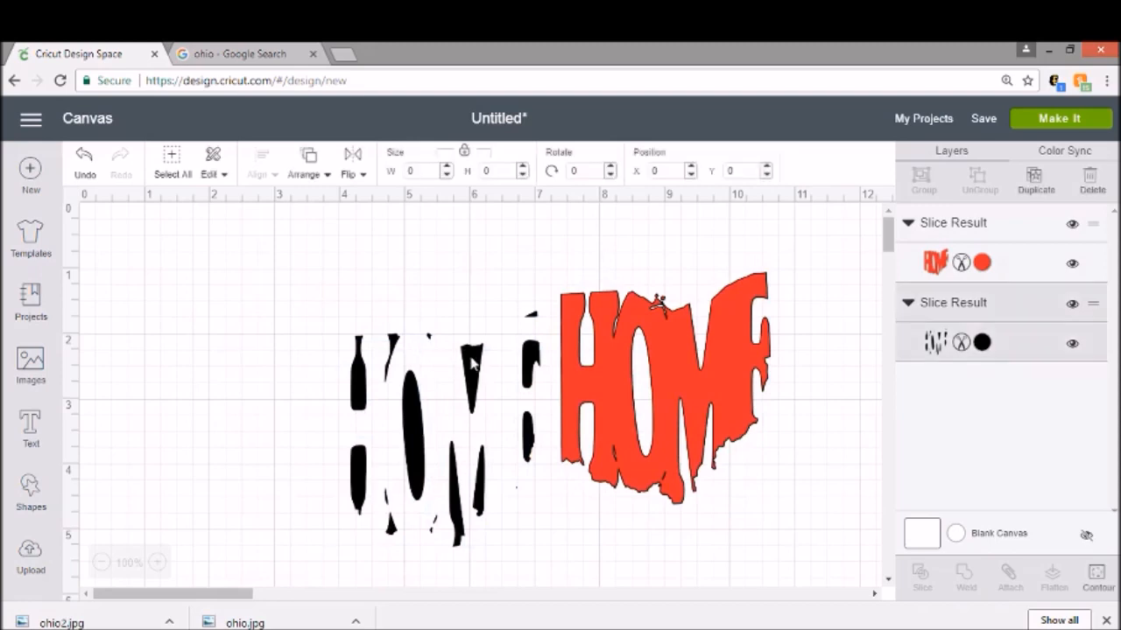
click(473, 363)
click(334, 300)
drag(755, 374, 454, 405)
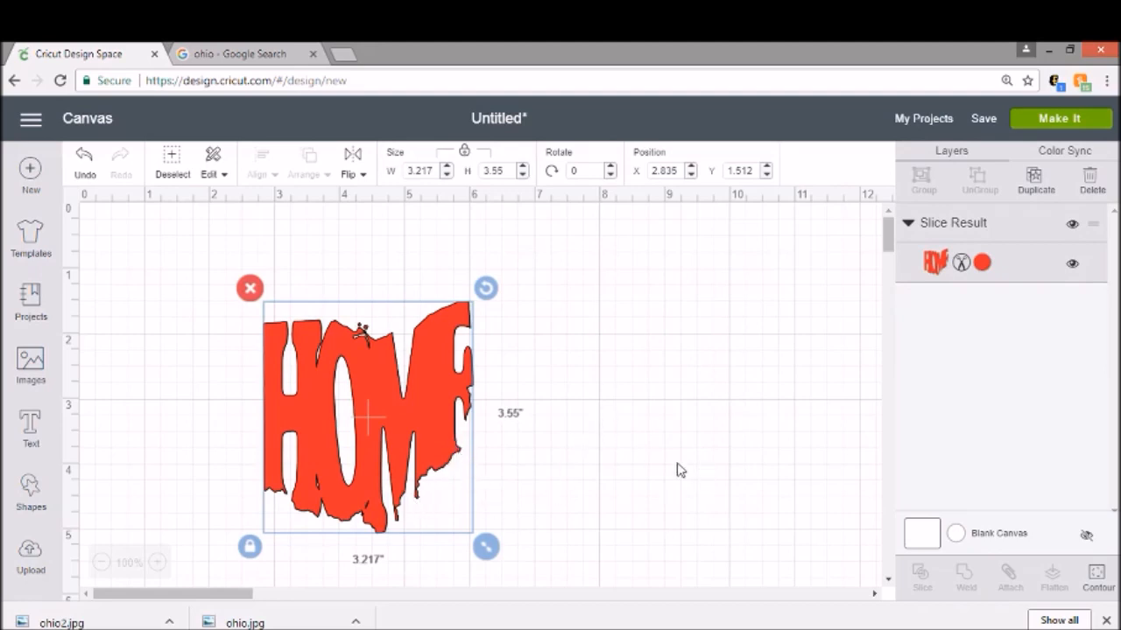
Step: Undo the slice, cleanup and weld to return to the grouped letters
click(84, 166)
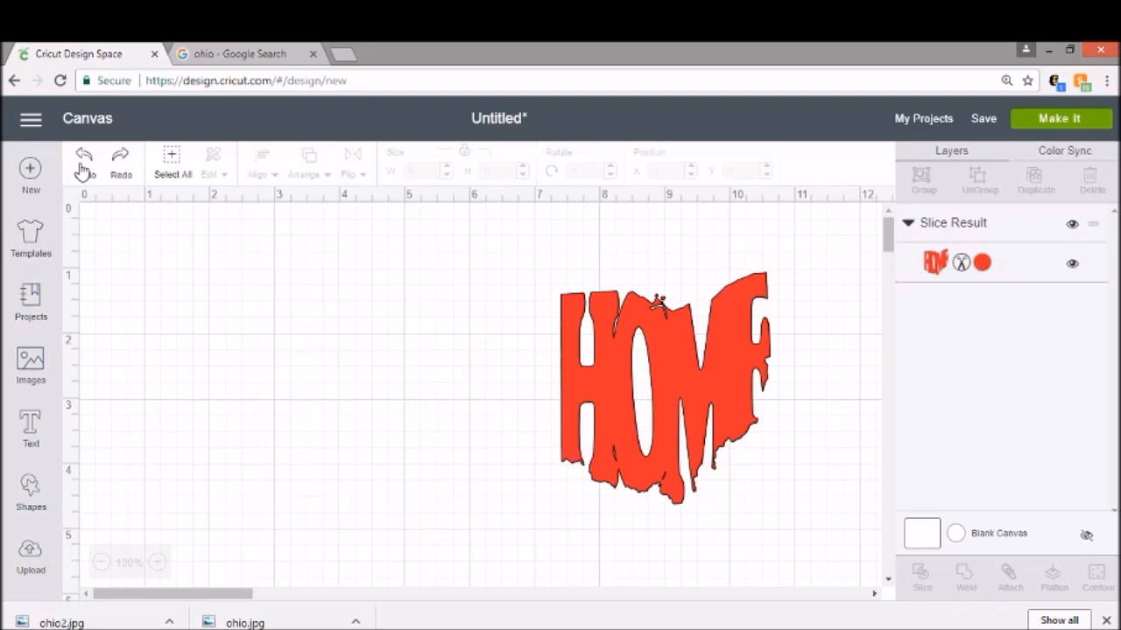
click(83, 167)
click(82, 169)
click(81, 167)
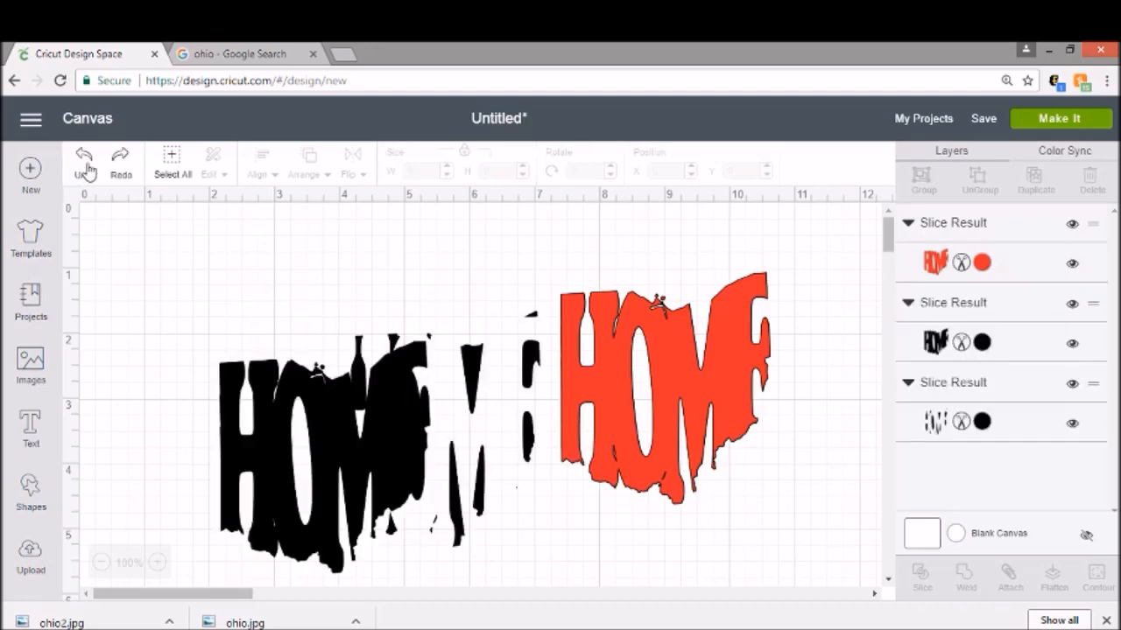
click(87, 169)
click(87, 169)
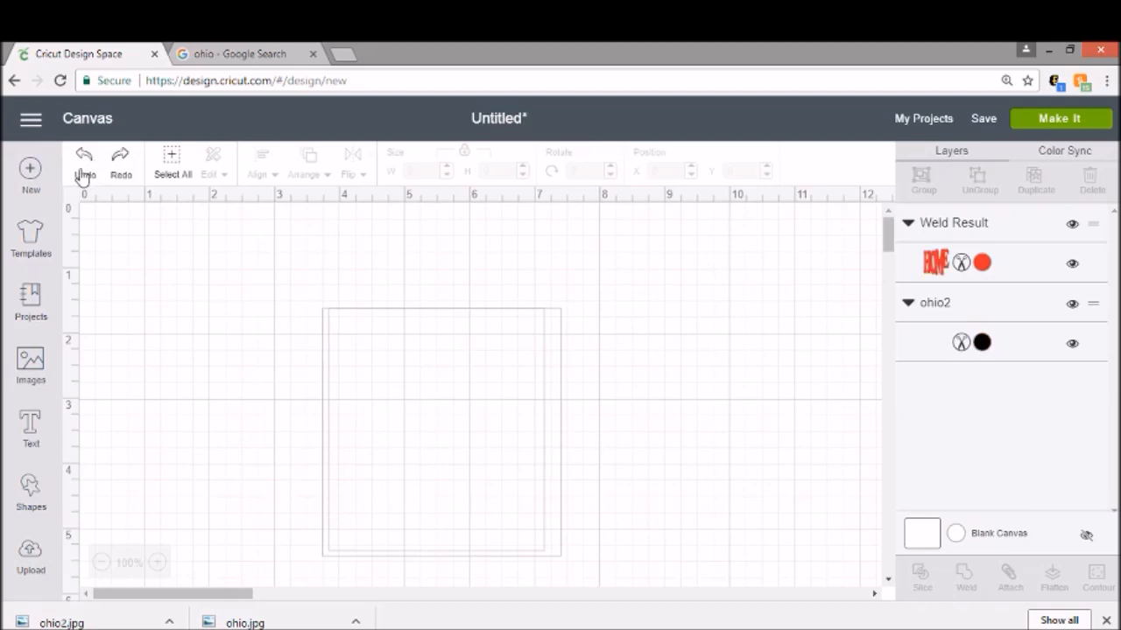
click(81, 170)
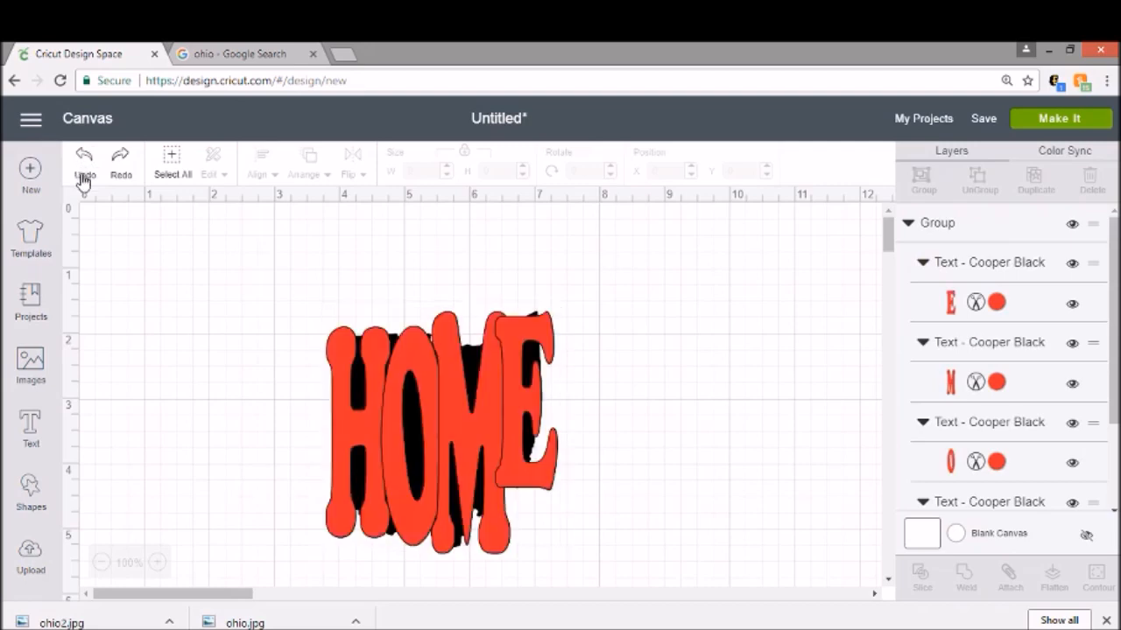
Step: Ungroup the letters and shrink the M slightly
click(536, 406)
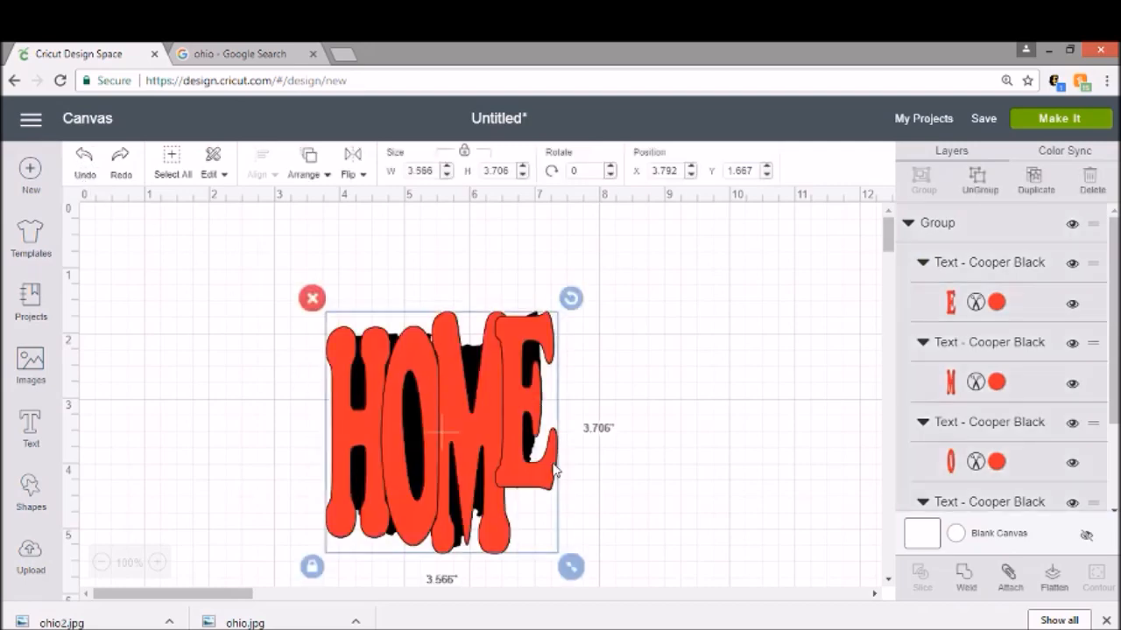
click(978, 181)
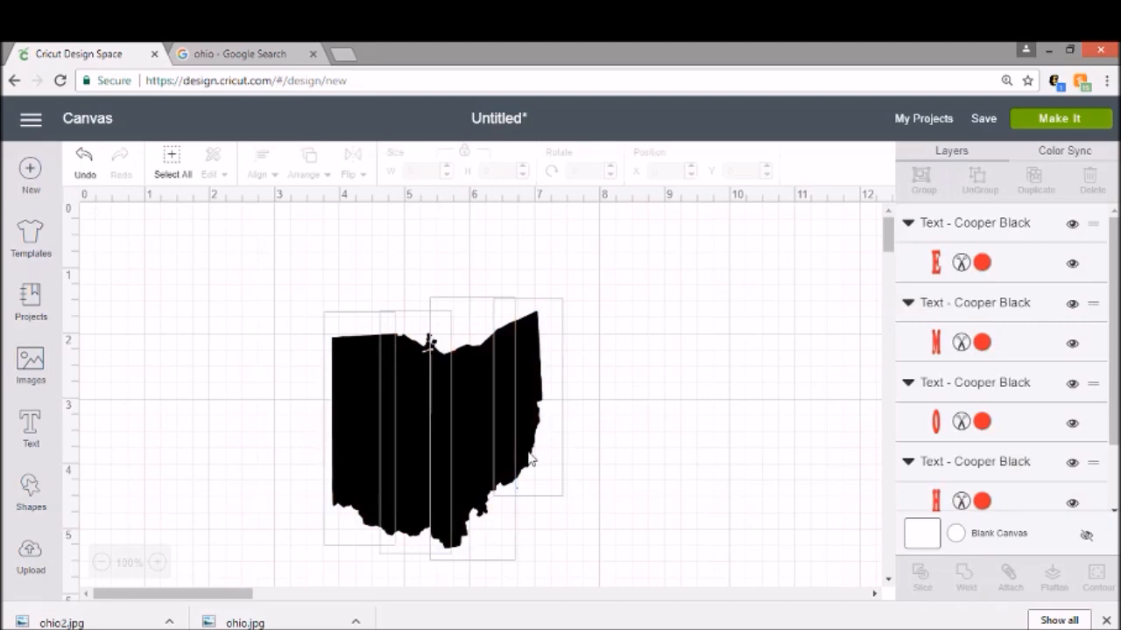
click(461, 429)
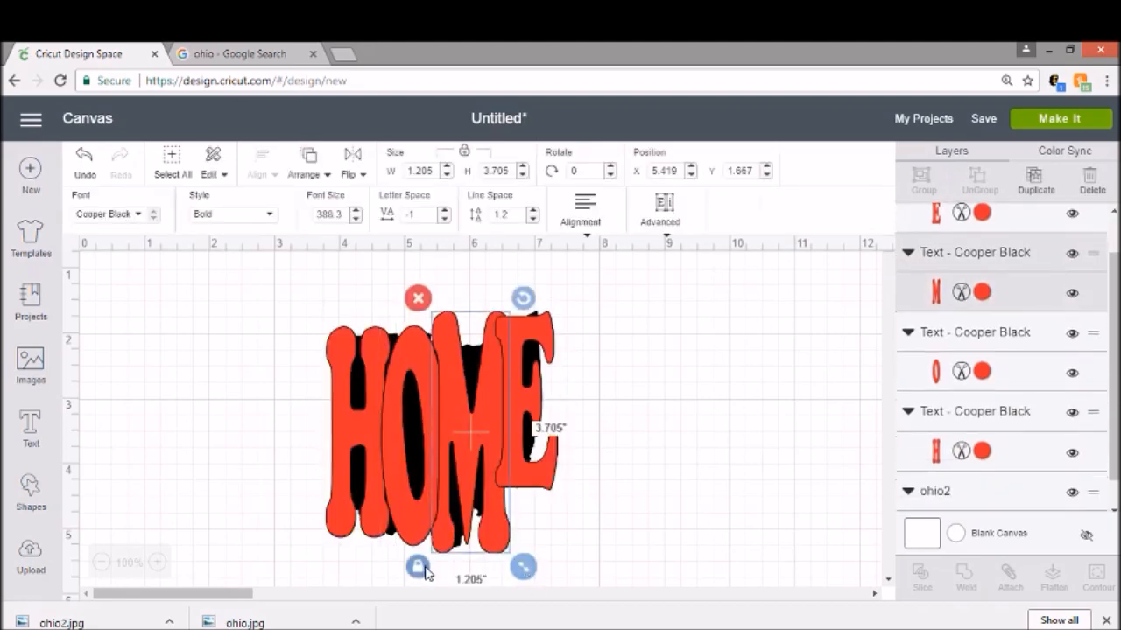
drag(523, 567, 511, 566)
Step: Shrink the O slightly
click(416, 502)
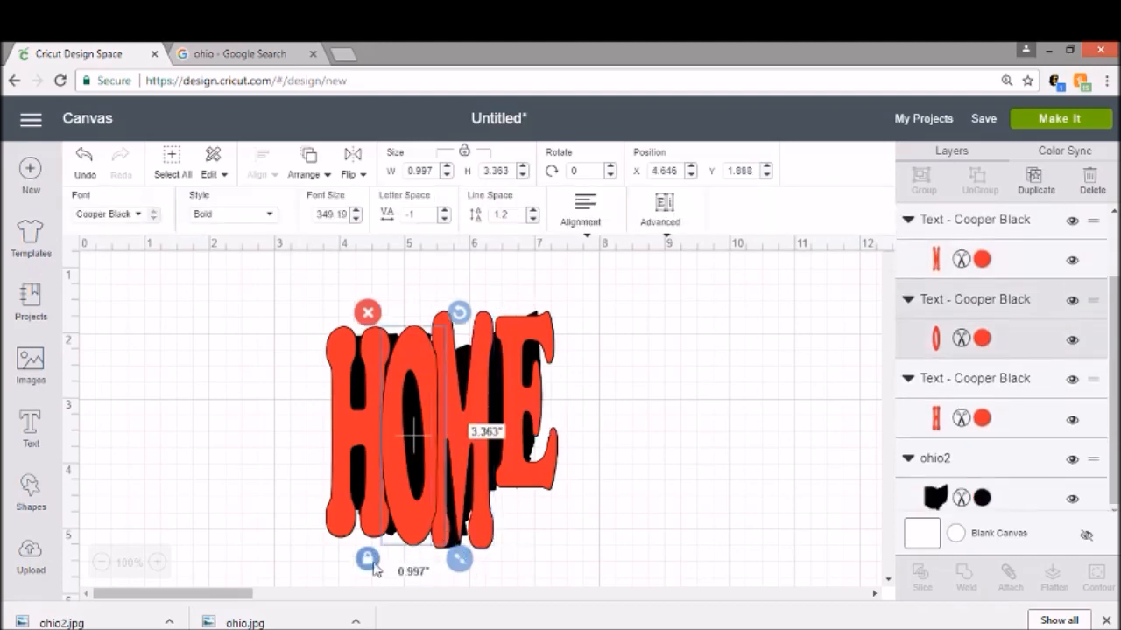
drag(460, 559, 448, 557)
Step: Move the E and shrink it to about 0.91 by 2.59 in
drag(469, 431, 504, 398)
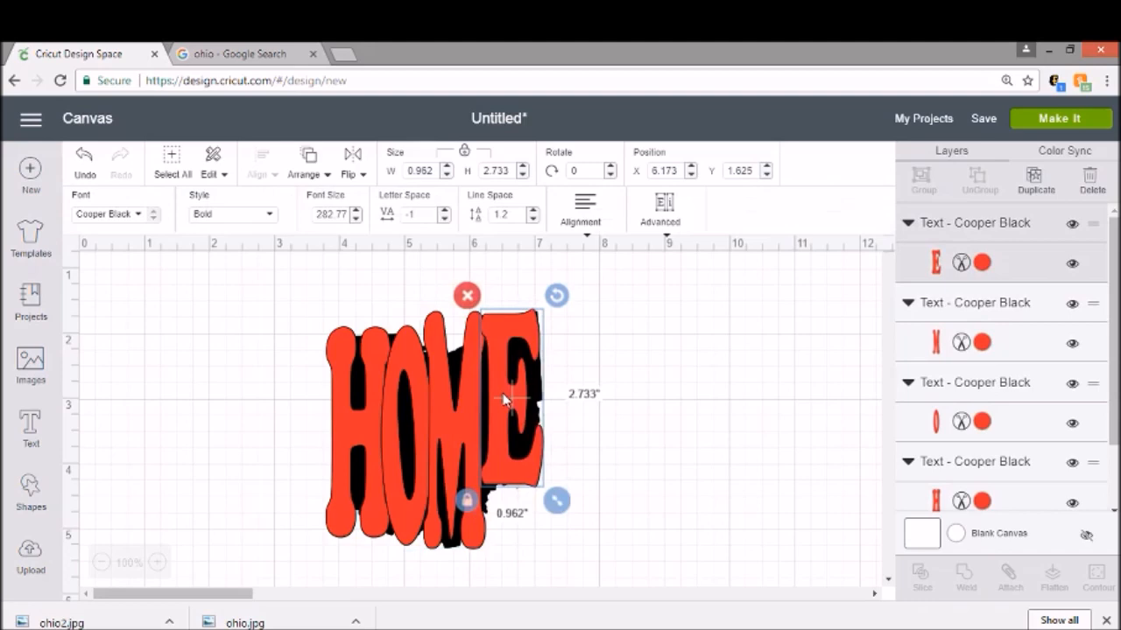
drag(557, 500, 533, 497)
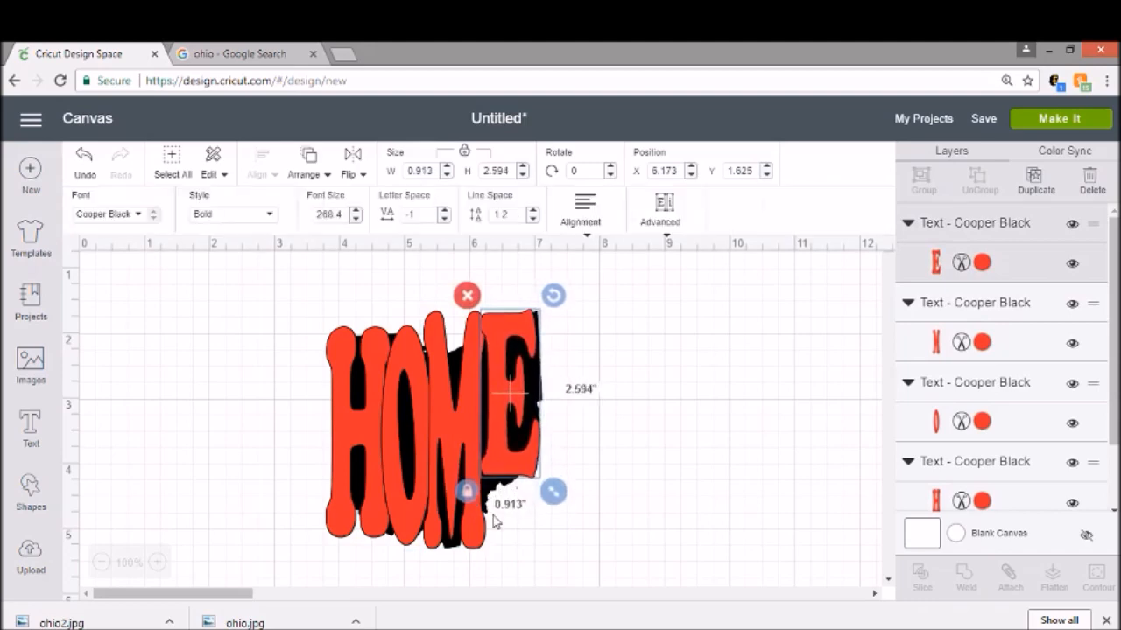
click(594, 390)
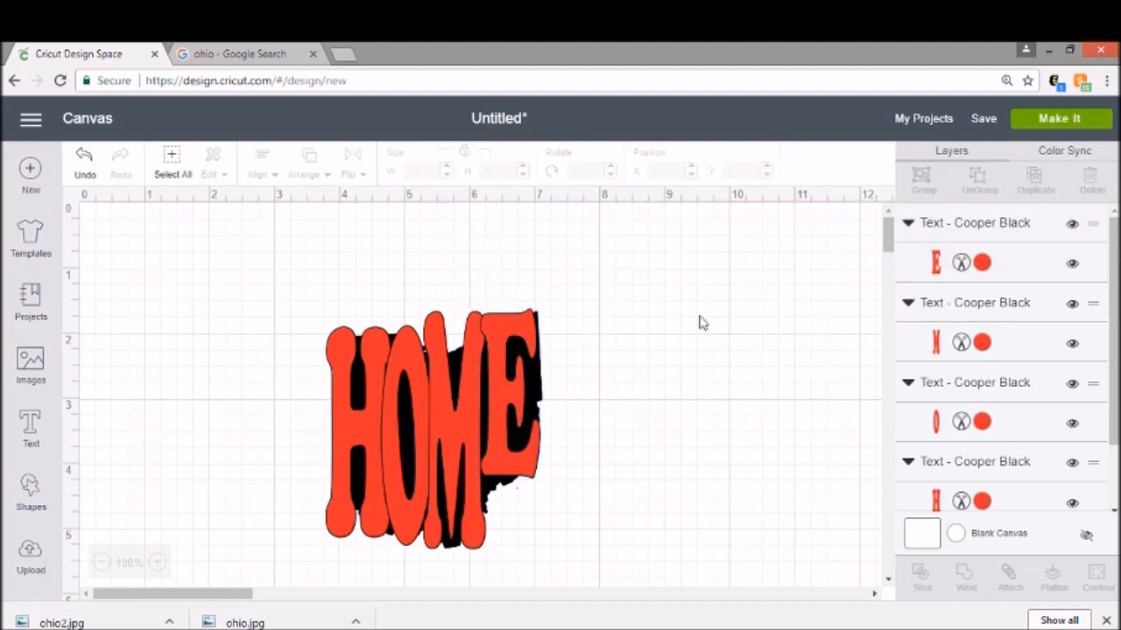
Step: Select the four letter layers and weld them into one shape
click(936, 228)
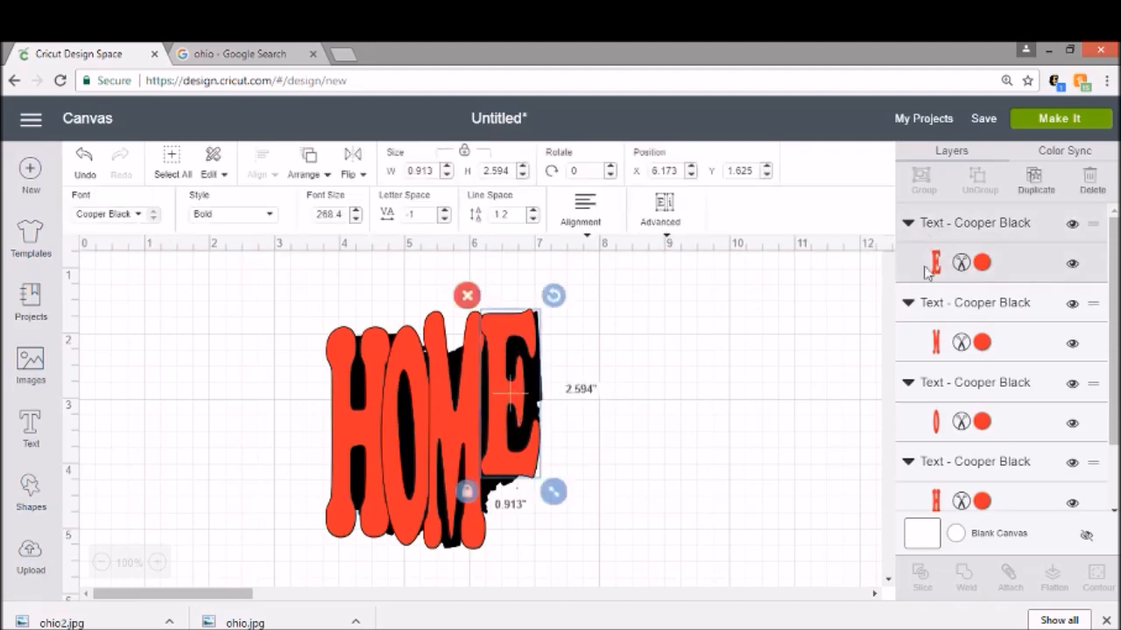
shift+click(921, 317)
shift+click(938, 398)
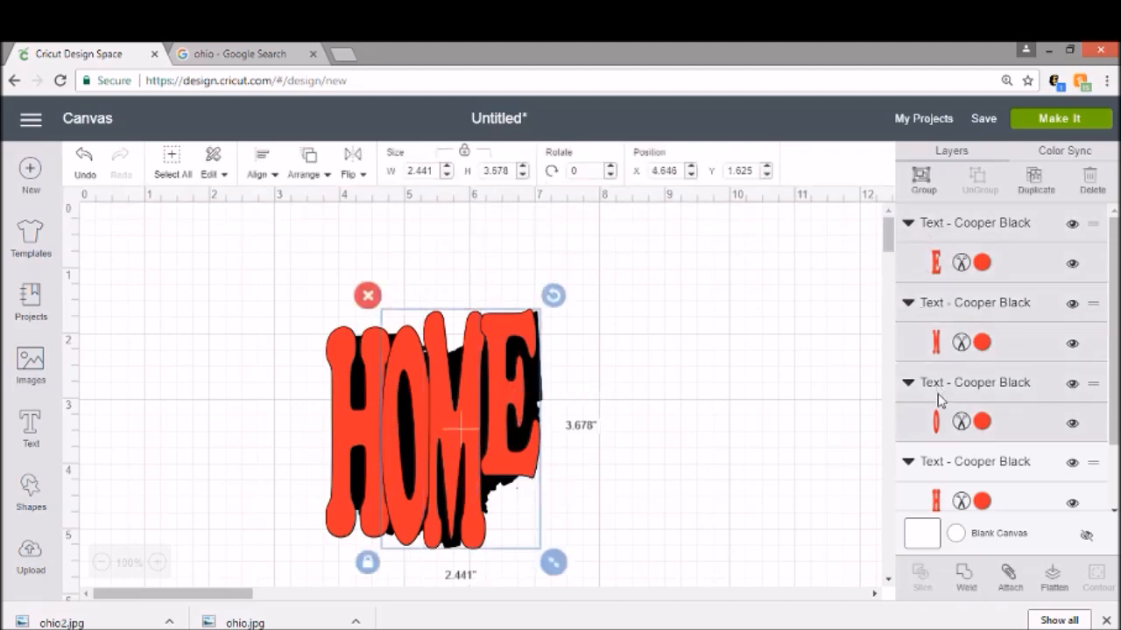
shift+click(943, 471)
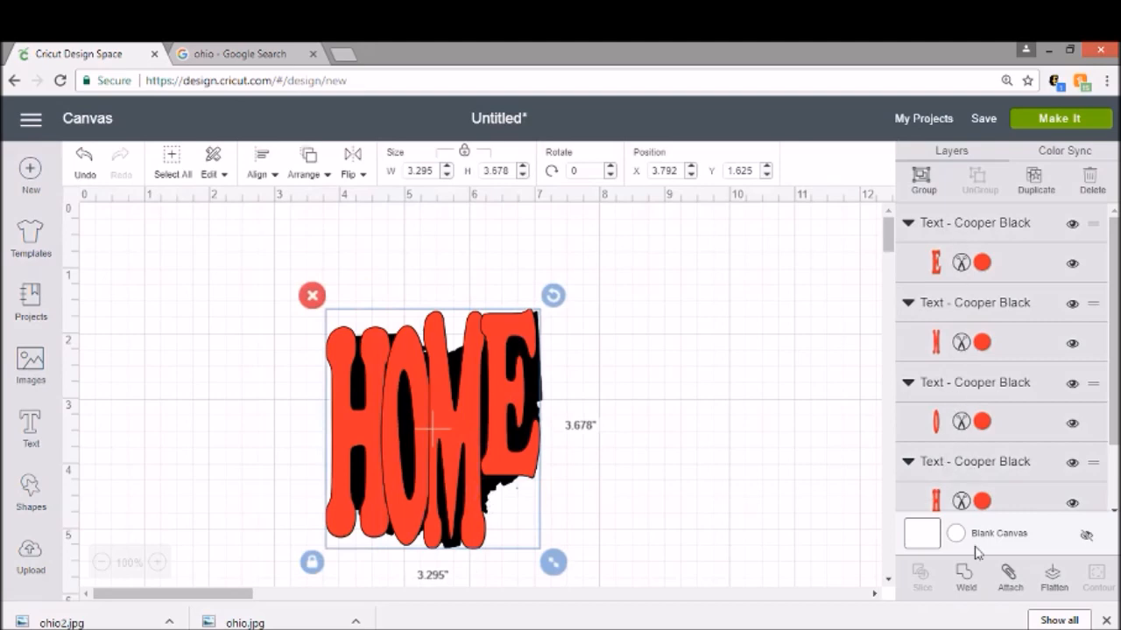
click(964, 577)
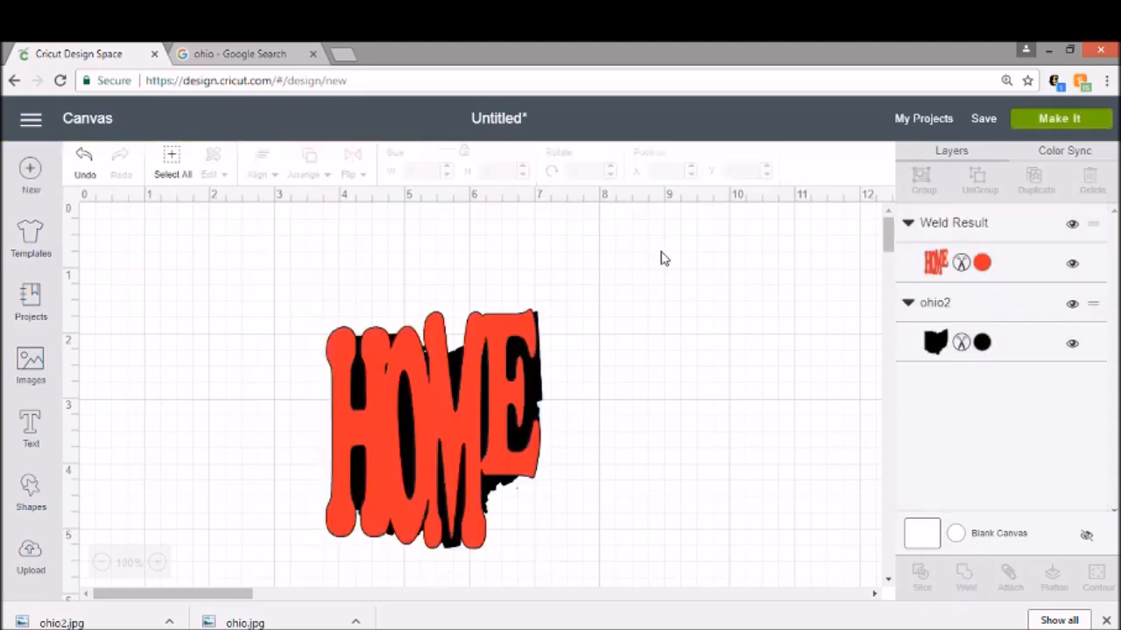
Step: Slice the welded HOME lettering with the Ohio silhouette and pull the pieces apart
drag(665, 405, 202, 324)
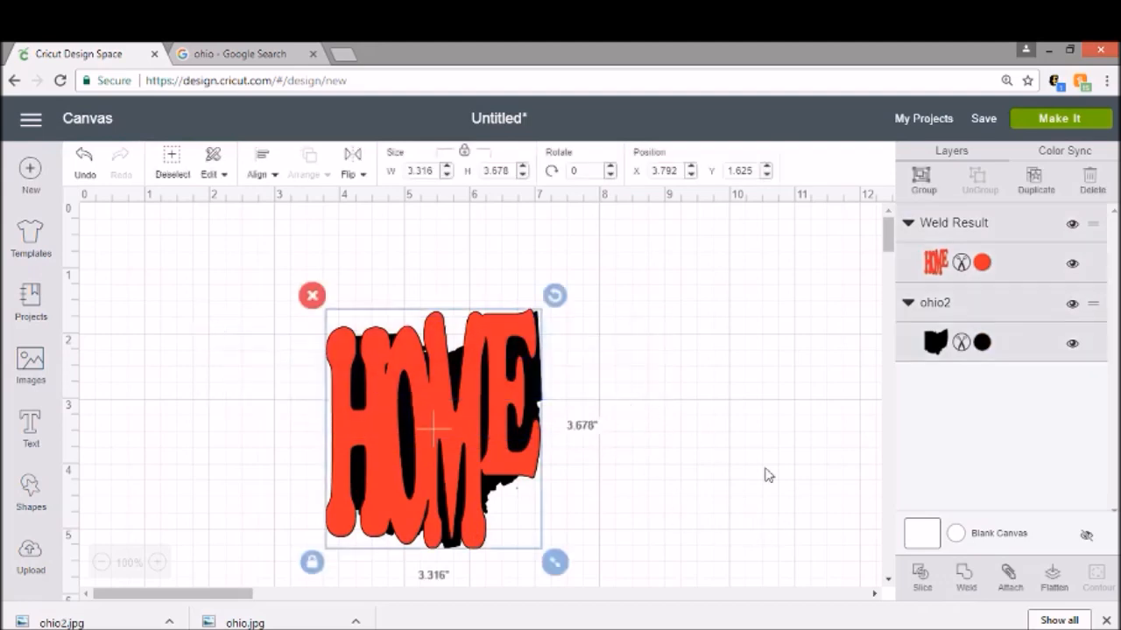
click(924, 582)
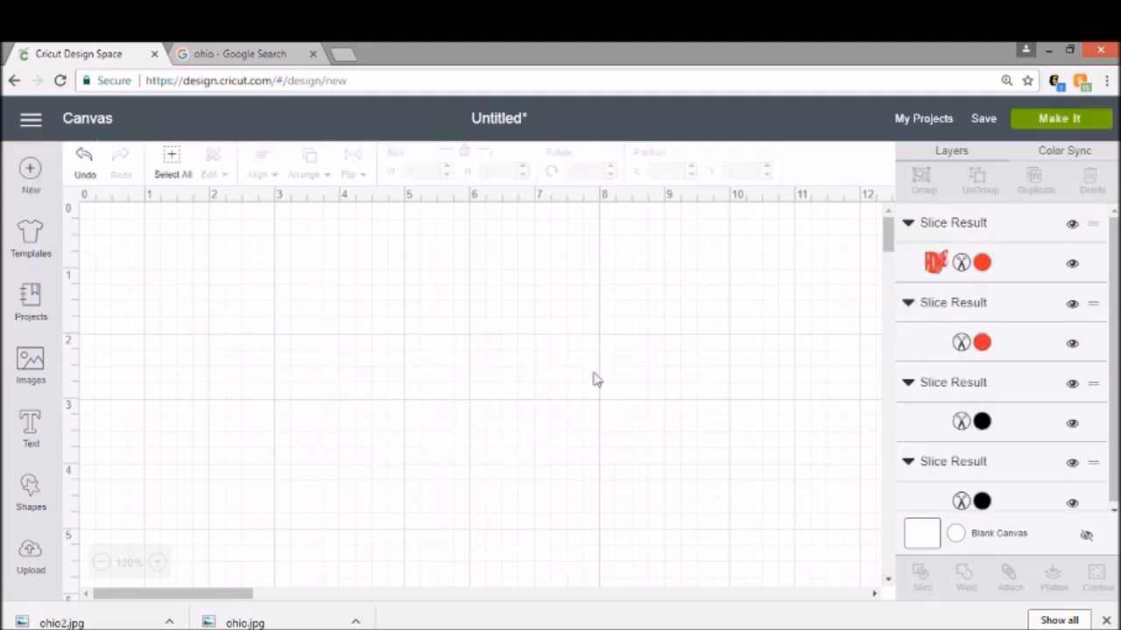
drag(491, 380, 737, 327)
Step: Delete the three leftover slice pieces and move the HOME Ohio cut-out to the left
click(514, 385)
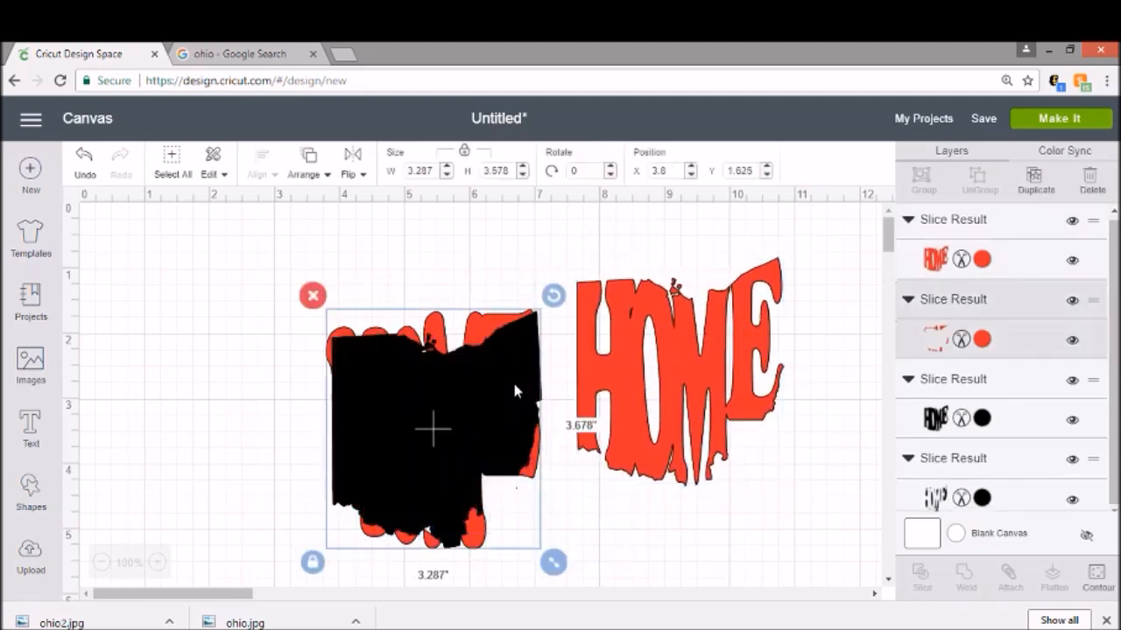
key(Delete)
click(519, 382)
key(Delete)
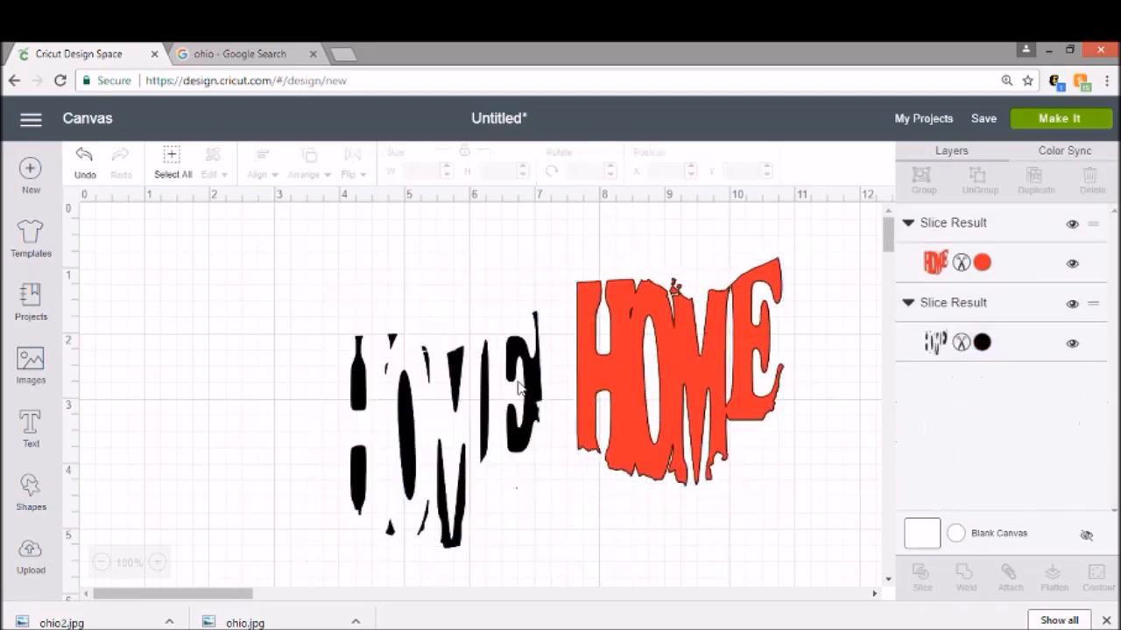
click(518, 381)
key(Delete)
drag(675, 369, 359, 403)
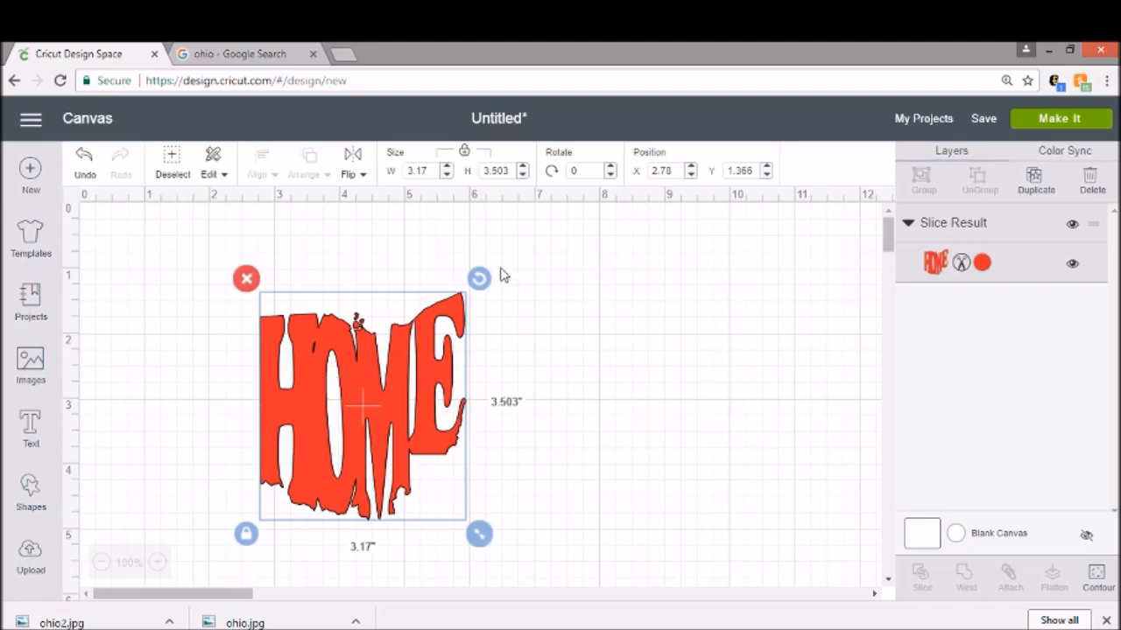
Step: Open My Projects and preview the saved cutout ohio project for comparison
click(923, 119)
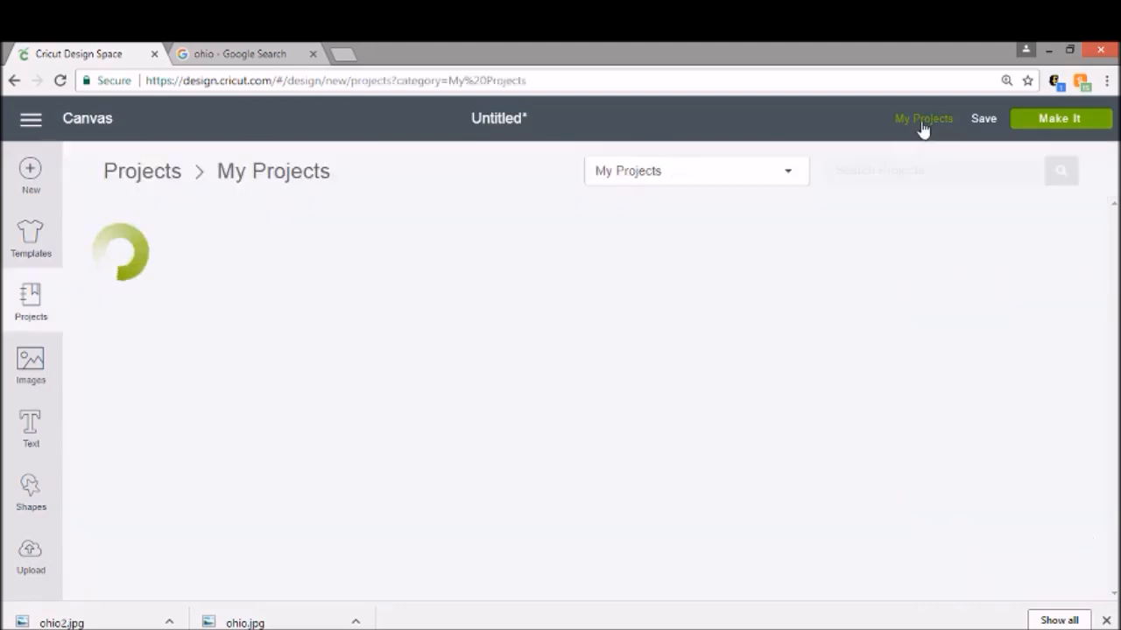
scroll(463, 362, down, 3)
scroll(575, 366, down, 12)
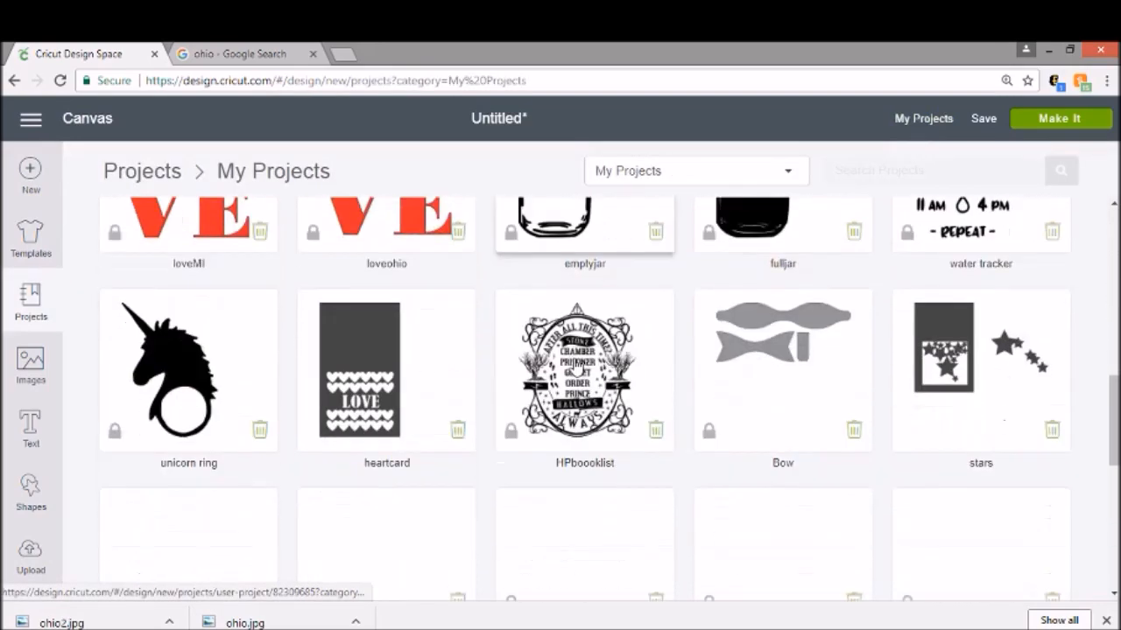
scroll(574, 366, down, 7)
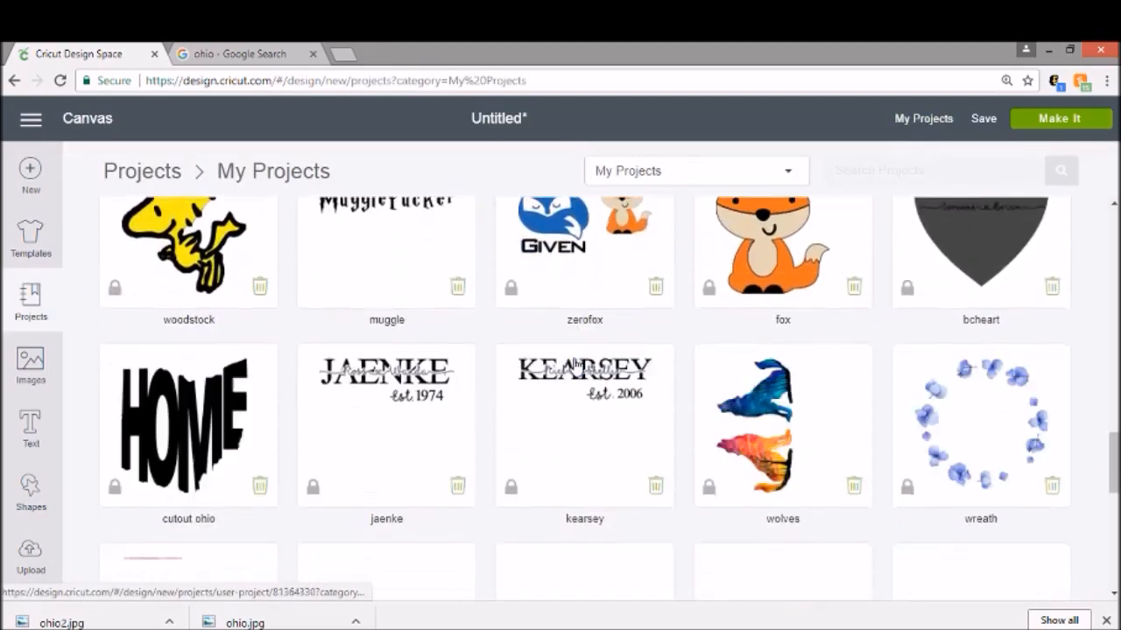
scroll(320, 328, up, 2)
click(186, 274)
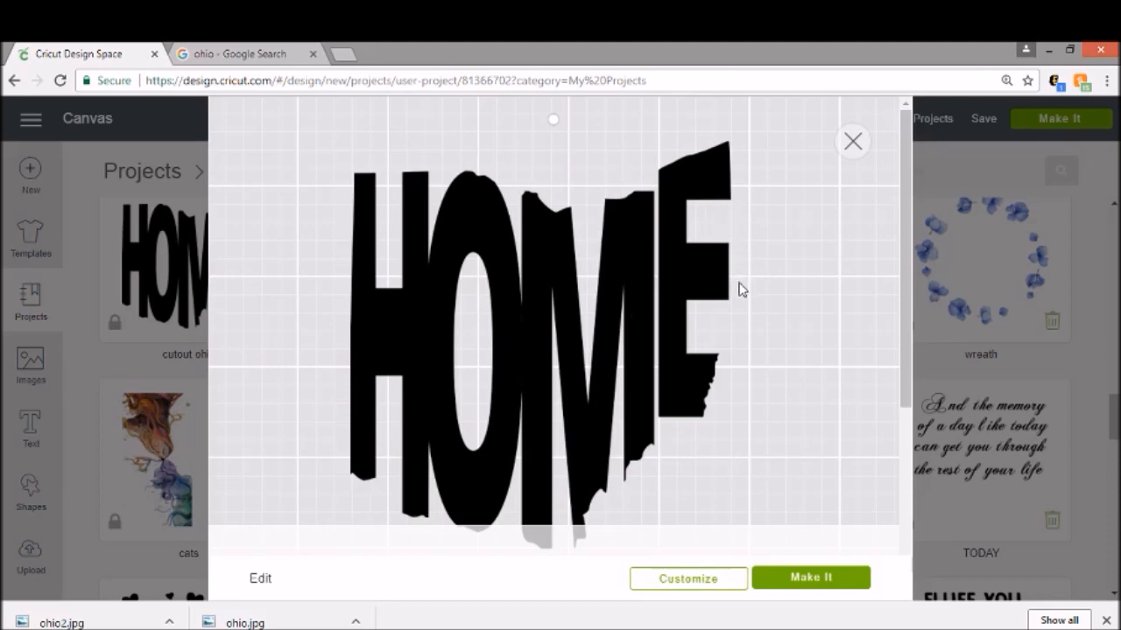
click(853, 142)
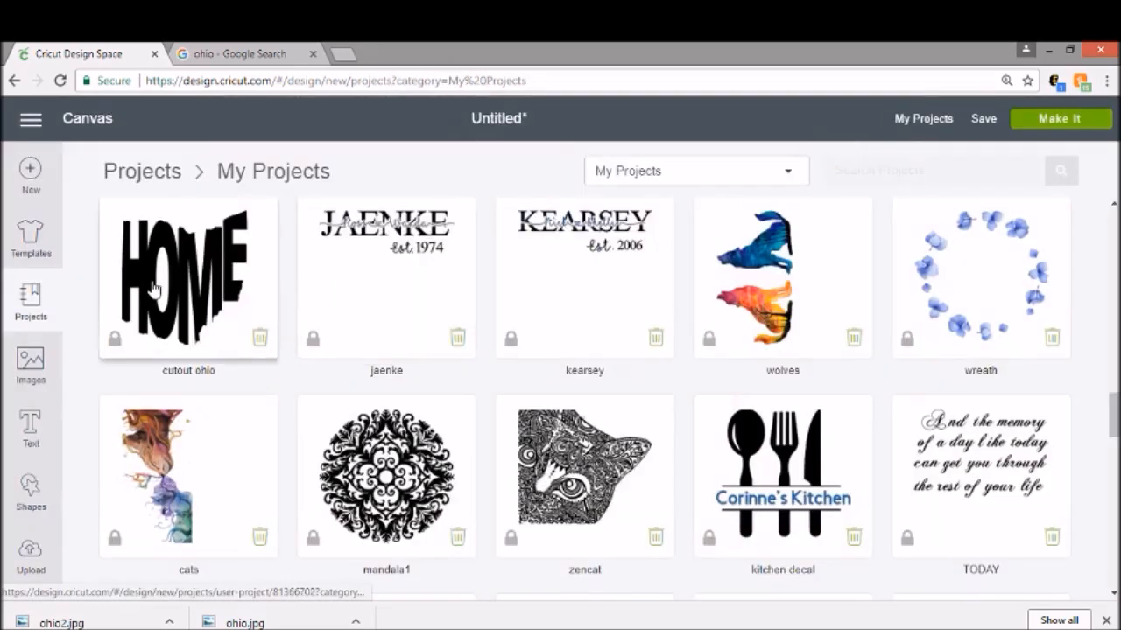